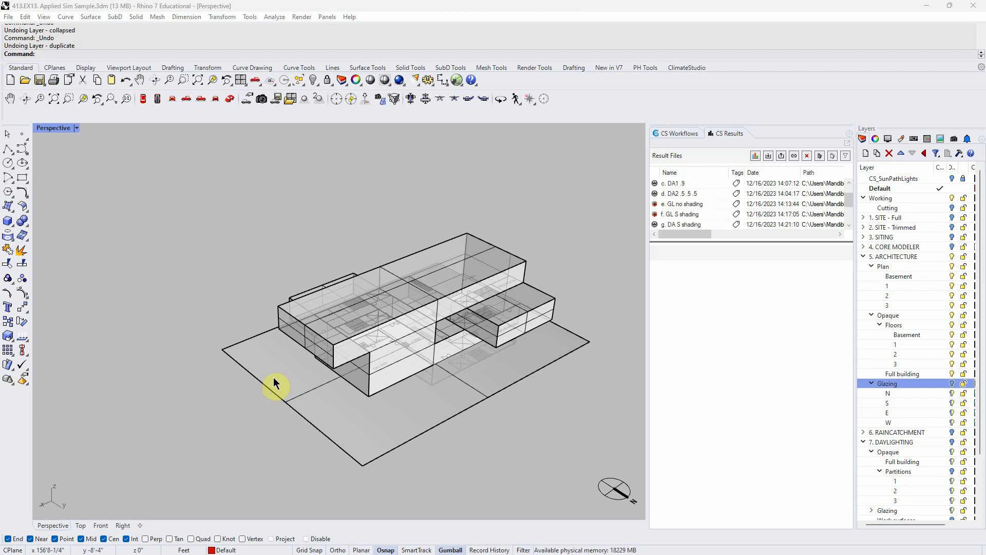
- Expand '2. SITE - Trimmed' in Layers to list its parks, roads and buildings sublayers
{"action": "right_click_drag", "start_coordinate": [275, 380], "coordinate": [272, 382]}
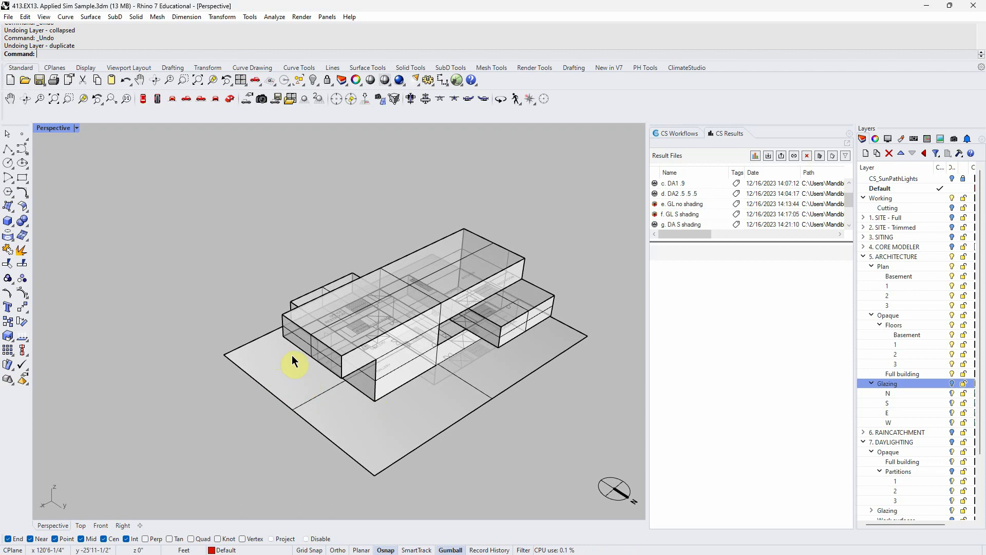
{"action": "right_click_drag", "start_coordinate": [333, 417], "coordinate": [339, 410]}
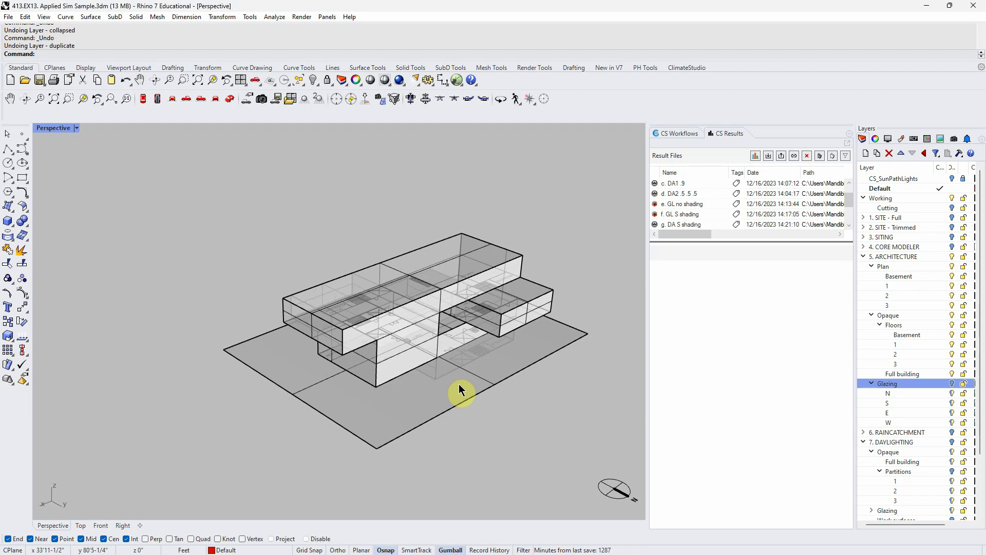
{"action": "right_click_drag", "start_coordinate": [460, 390], "coordinate": [457, 393]}
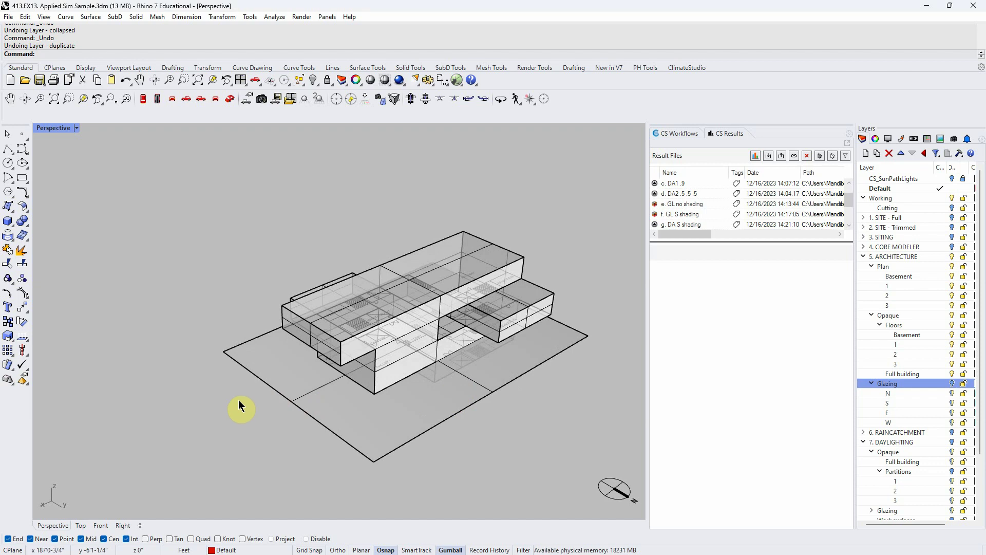
{"action": "left_click", "coordinate": [862, 227]}
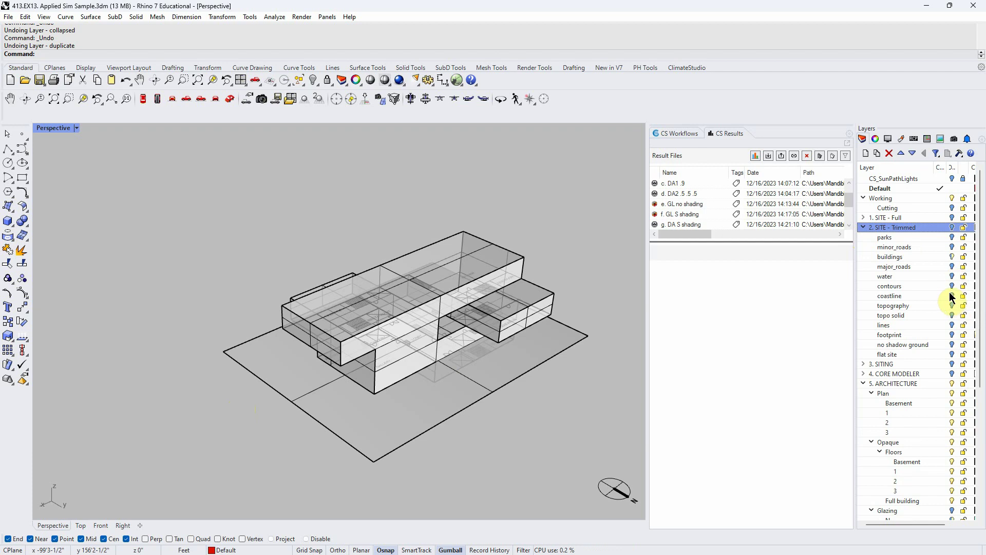
- Turn on the '2. SITE - Trimmed' layer and switch the viewport to Ghosted display
{"action": "left_click", "coordinate": [951, 228]}
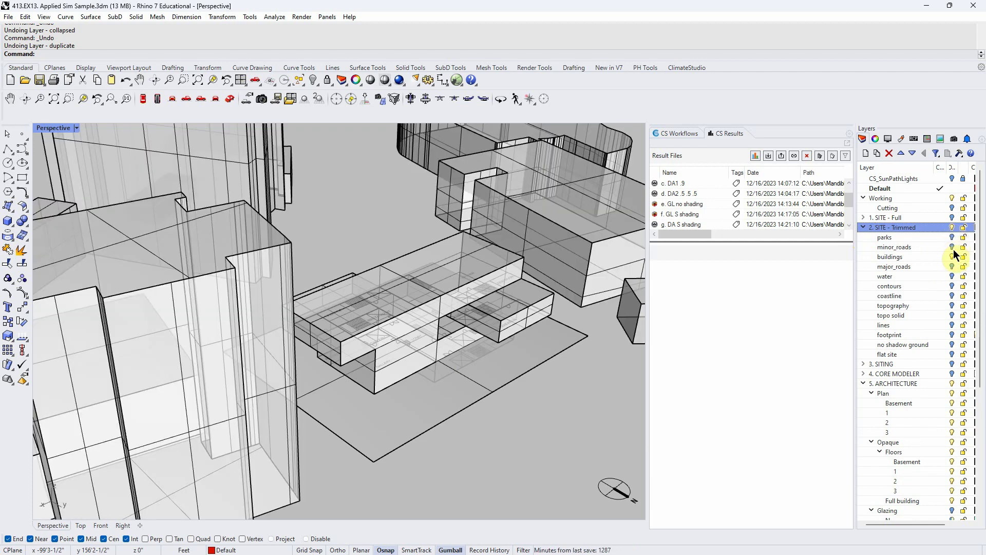
{"action": "right_click_drag", "start_coordinate": [411, 337], "coordinate": [423, 335]}
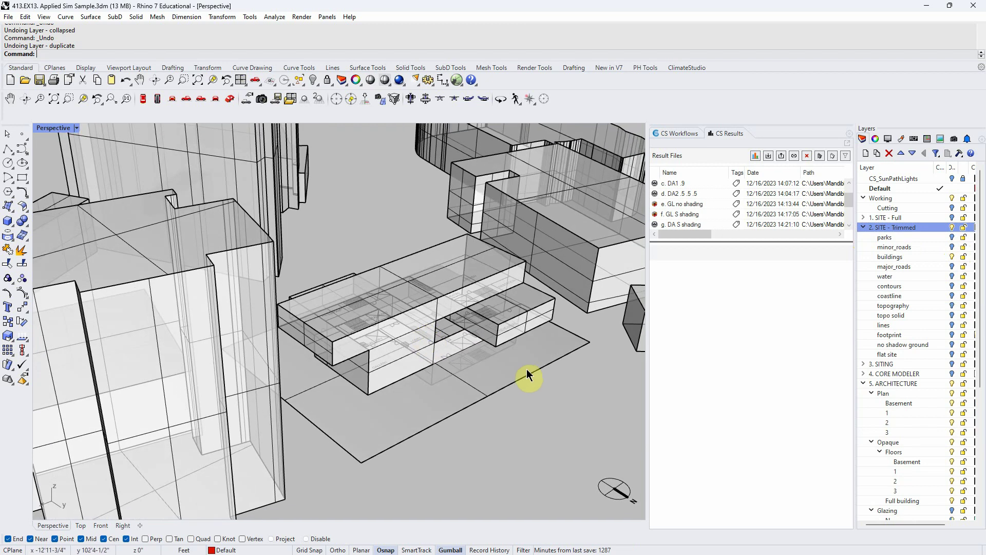
{"action": "left_click", "coordinate": [526, 369]}
{"action": "right_click", "coordinate": [552, 406]}
{"action": "right_click", "coordinate": [552, 406]}
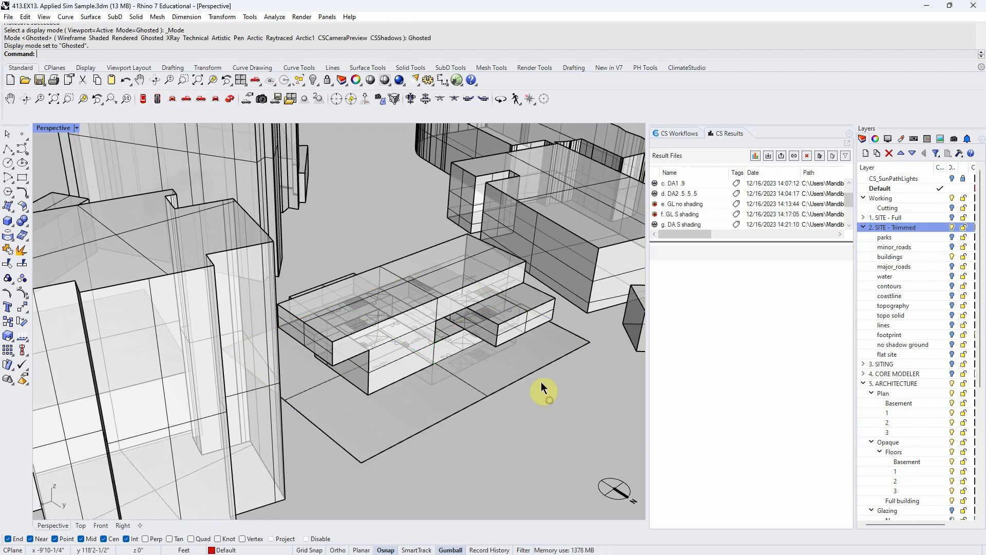
{"action": "left_click", "coordinate": [539, 378]}
- Zoom in and select the building massing, viewed from a low side angle
{"action": "right_click_drag", "start_coordinate": [539, 379], "coordinate": [521, 411]}
{"action": "scroll", "coordinate": [520, 421], "scroll_direction": "down", "scroll_amount": 5}
{"action": "right_click_drag", "start_coordinate": [403, 362], "coordinate": [469, 396]}
{"action": "right_click", "coordinate": [448, 437]}
{"action": "left_click", "coordinate": [448, 438]}
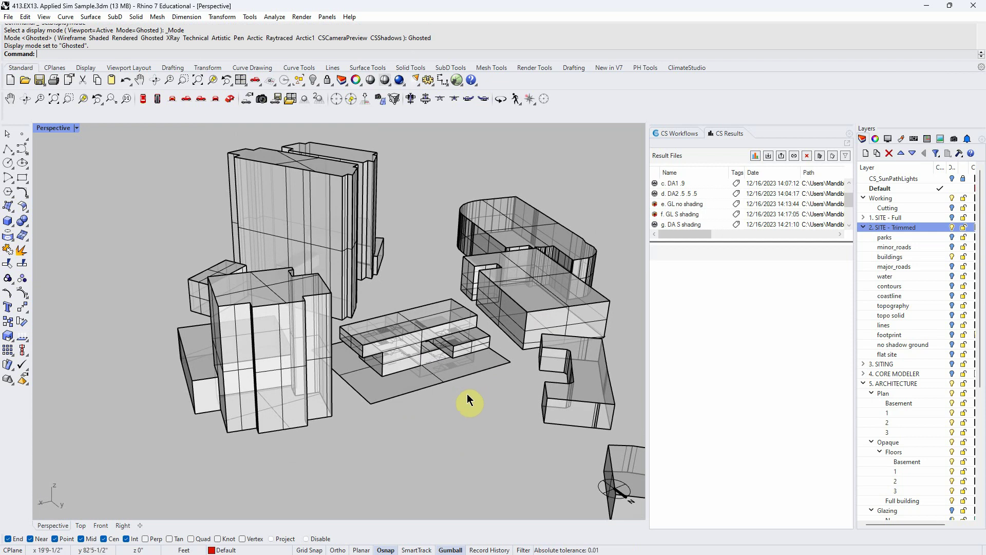
{"action": "scroll", "coordinate": [484, 387], "scroll_direction": "up", "scroll_amount": 2}
{"action": "scroll", "coordinate": [427, 356], "scroll_direction": "up", "scroll_amount": 5}
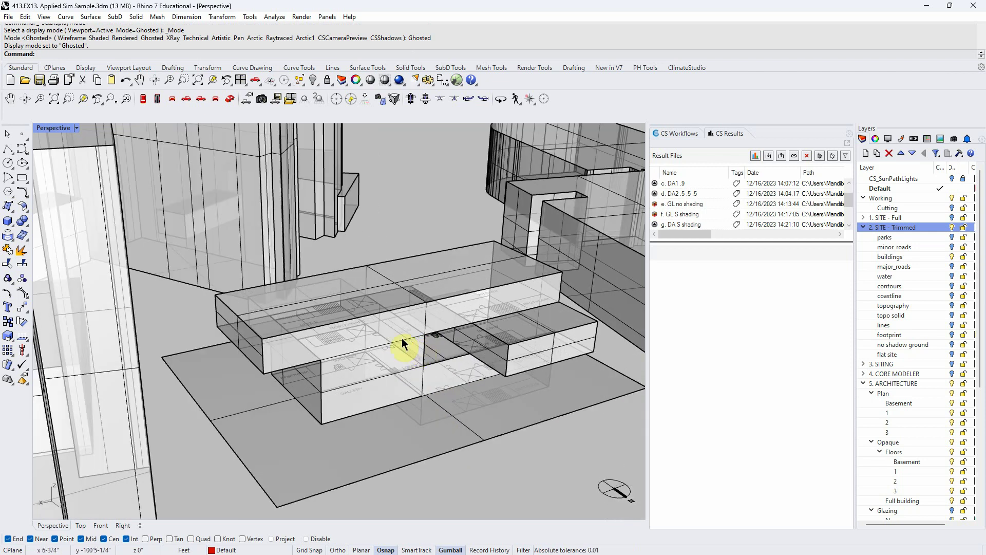
{"action": "left_click", "coordinate": [394, 324]}
{"action": "right_click_drag", "start_coordinate": [404, 353], "coordinate": [483, 472]}
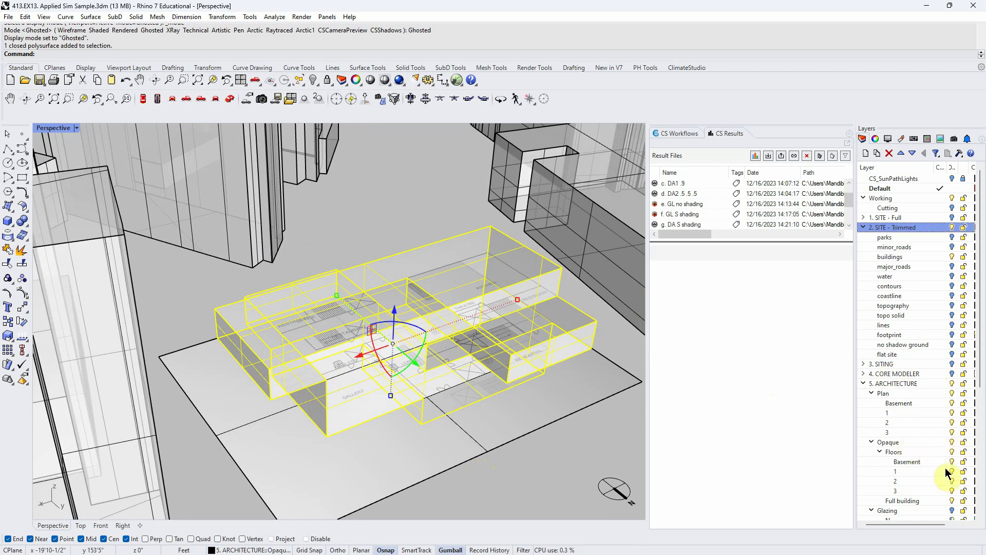
- Turn on the Glazing layer to show cyan glass panels, then clear the selection
{"action": "left_click", "coordinate": [952, 510]}
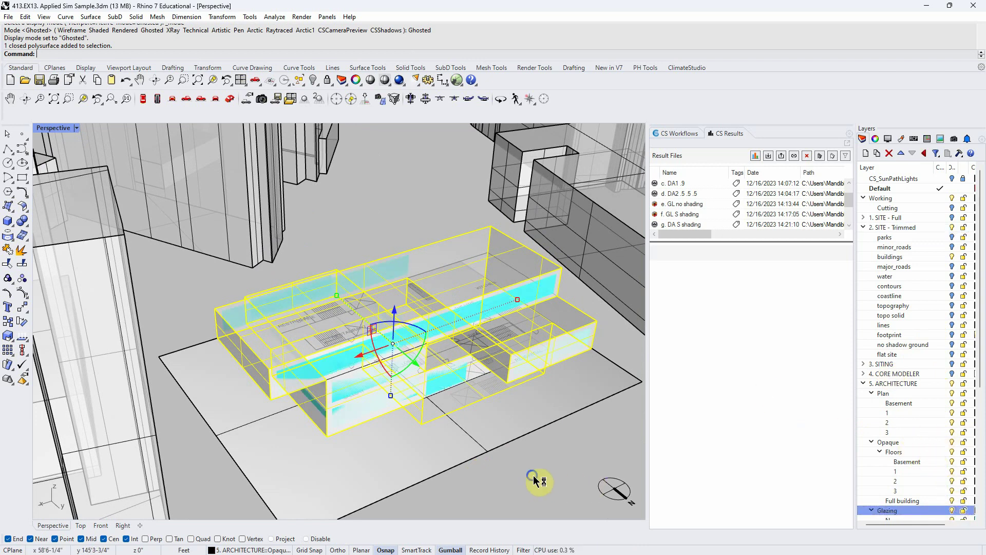
{"action": "mouse_move", "coordinate": [534, 475]}
{"action": "right_mouse_down"}
{"action": "mouse_move", "coordinate": [531, 464]}
{"action": "mouse_move", "coordinate": [536, 481]}
{"action": "right_mouse_up"}
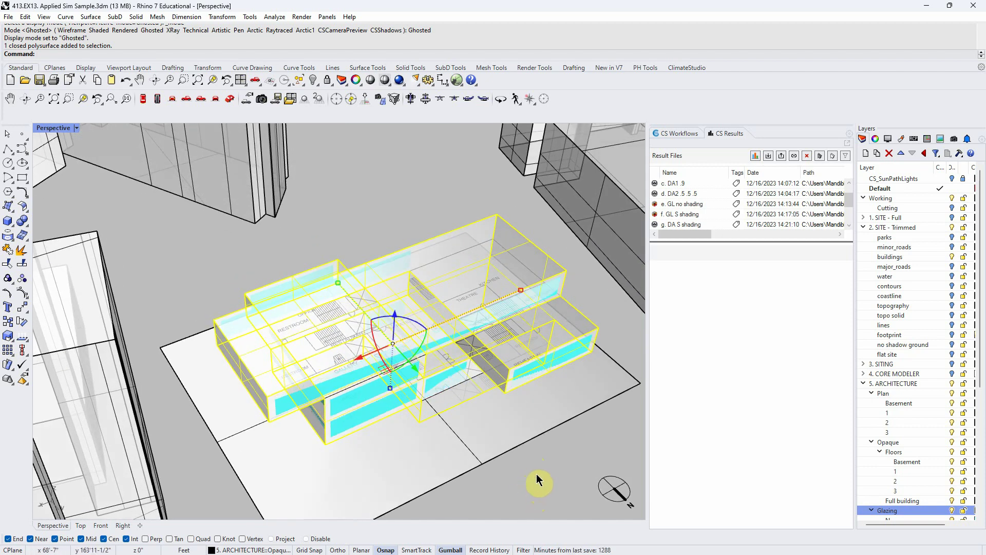
{"action": "left_click", "coordinate": [535, 473]}
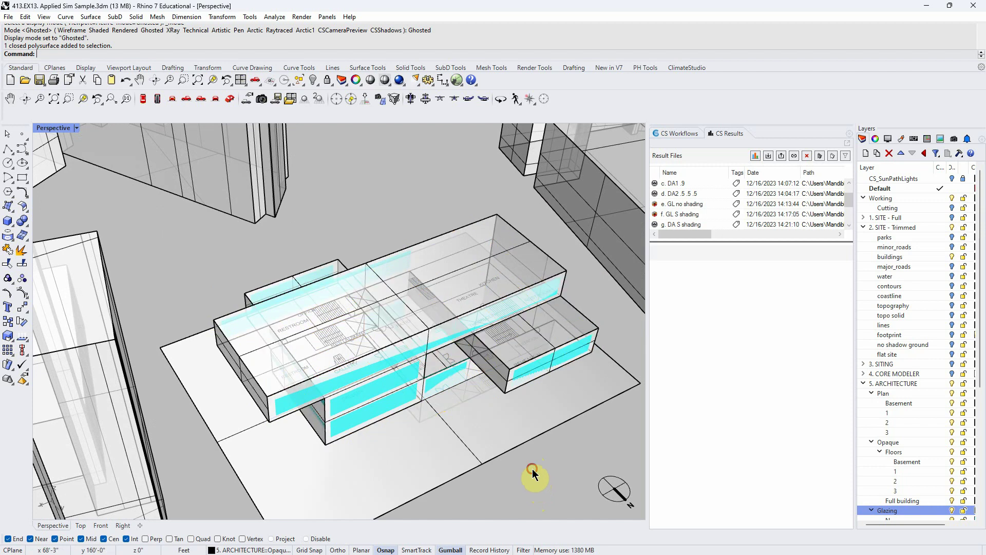
{"action": "right_click_drag", "start_coordinate": [476, 415], "coordinate": [474, 413]}
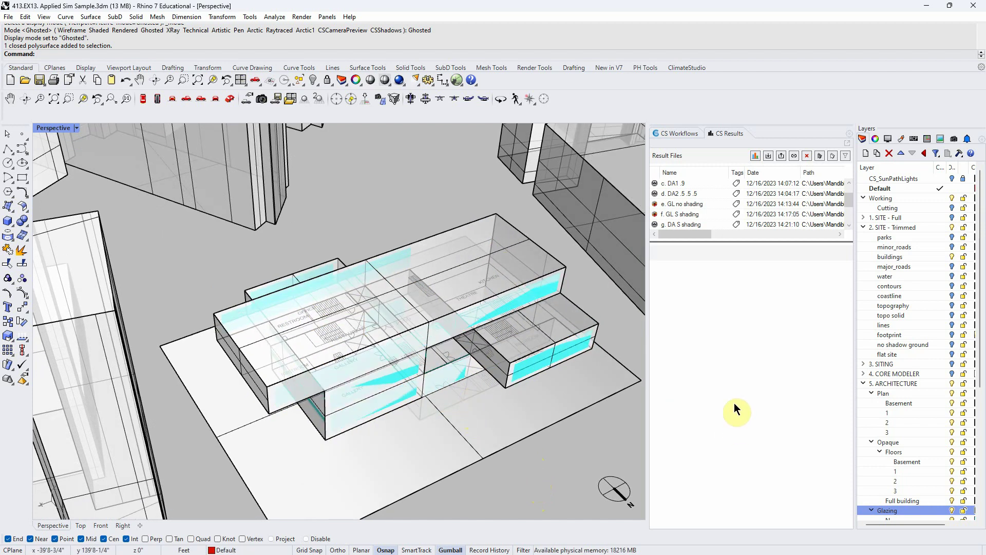
- Collapse '2. SITE - Trimmed' and '5. ARCHITECTURE', and turn off the SITE - Trimmed layer
{"action": "left_click", "coordinate": [863, 228]}
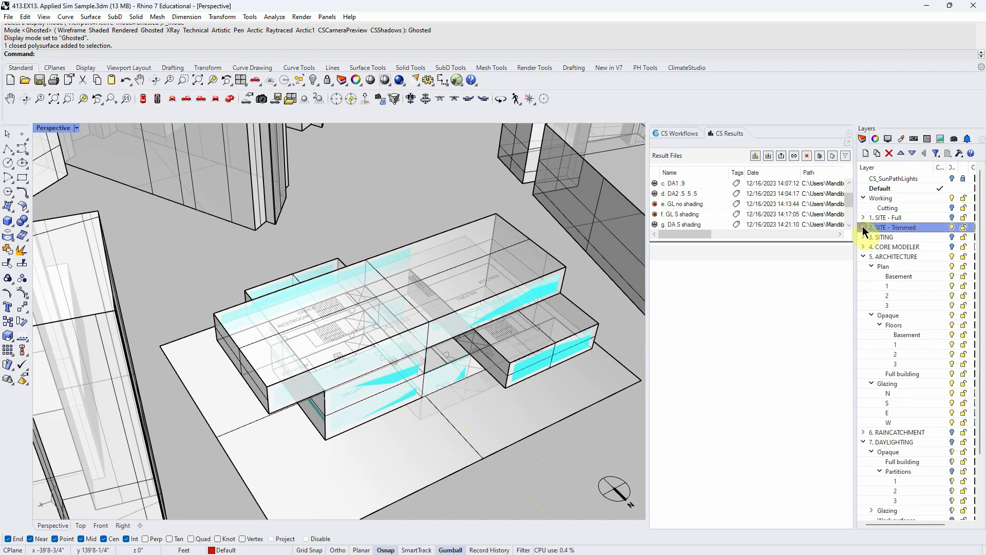
{"action": "left_click", "coordinate": [864, 257]}
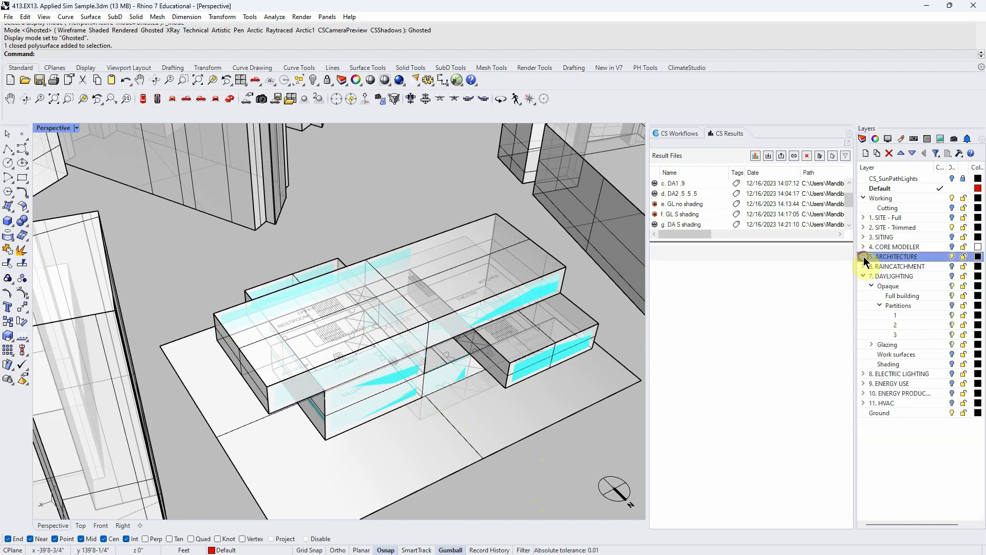
{"action": "scroll", "coordinate": [408, 361], "scroll_direction": "up", "scroll_amount": 3}
{"action": "scroll", "coordinate": [408, 360], "scroll_direction": "down", "scroll_amount": 5}
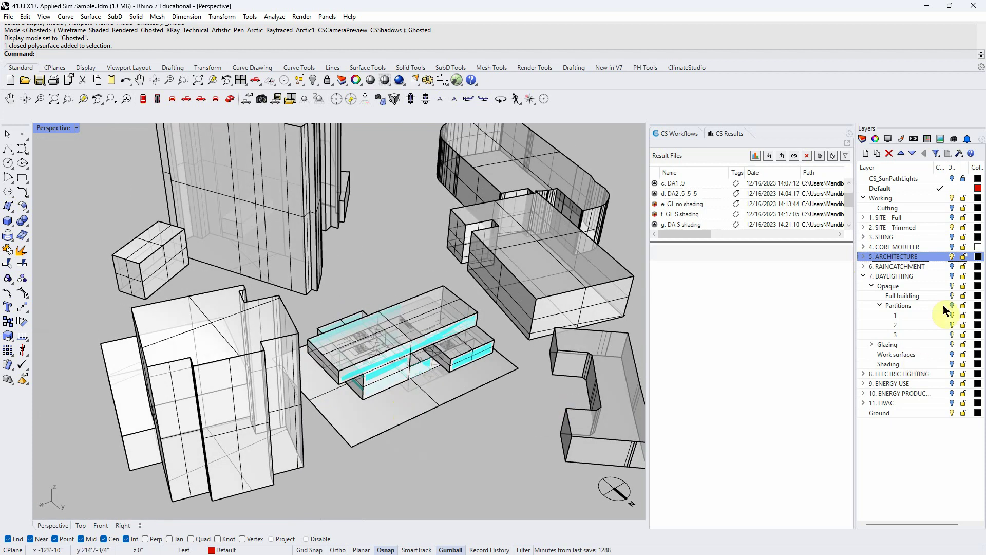
{"action": "left_click", "coordinate": [951, 228]}
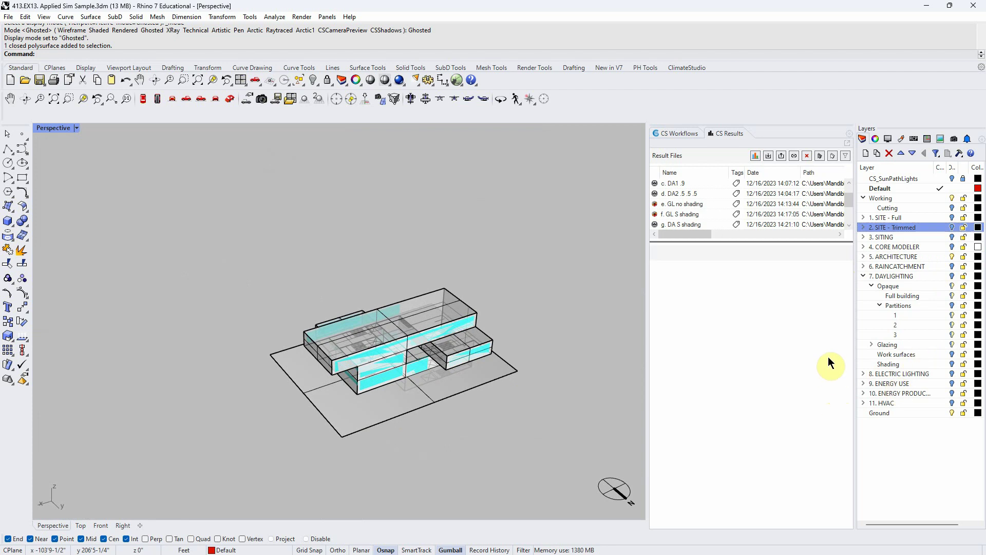
- Orbit and zoom the Perspective view to inspect the glazed facades from a lower angle
{"action": "right_click_drag", "start_coordinate": [510, 425], "coordinate": [531, 432]}
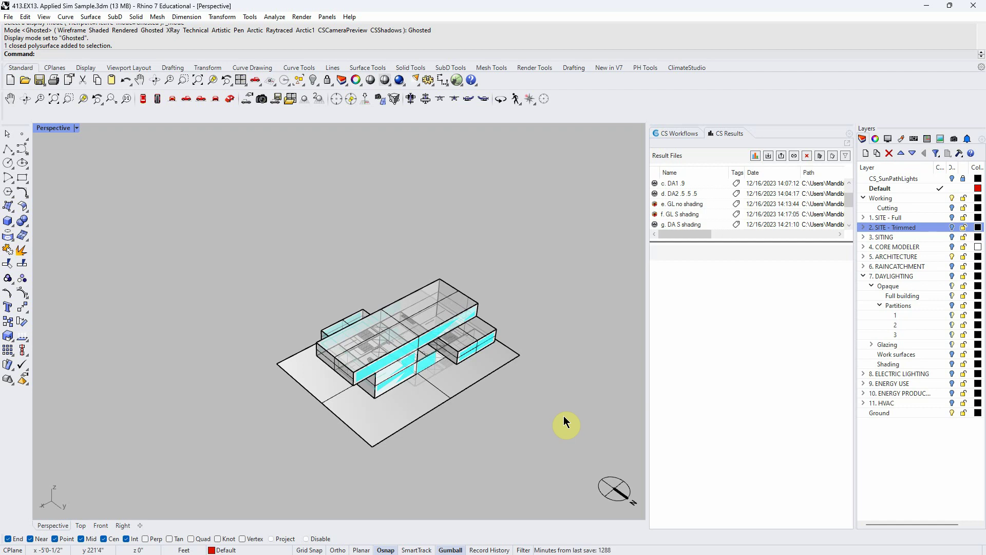
{"action": "right_click_drag", "start_coordinate": [564, 416], "coordinate": [564, 403]}
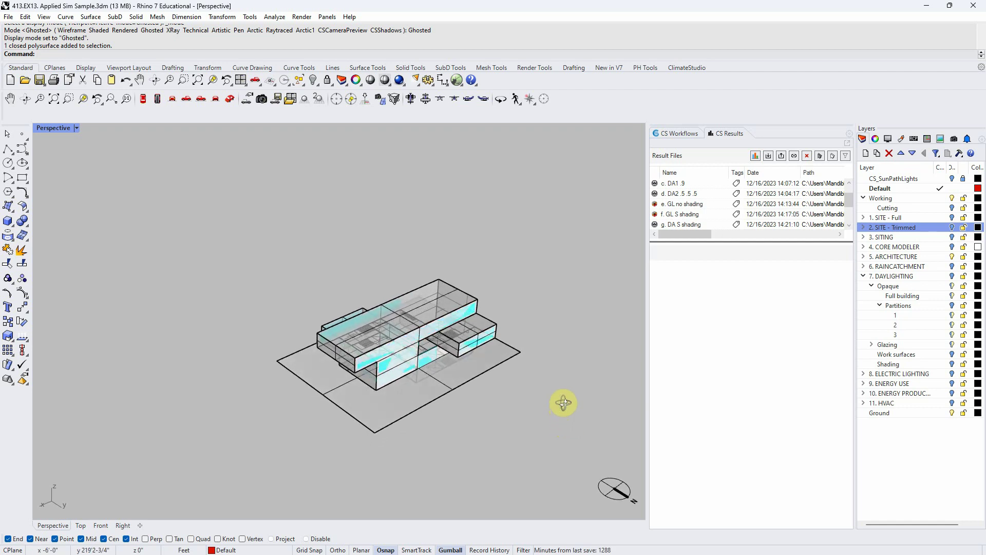
{"action": "right_click_drag", "start_coordinate": [563, 403], "coordinate": [563, 401]}
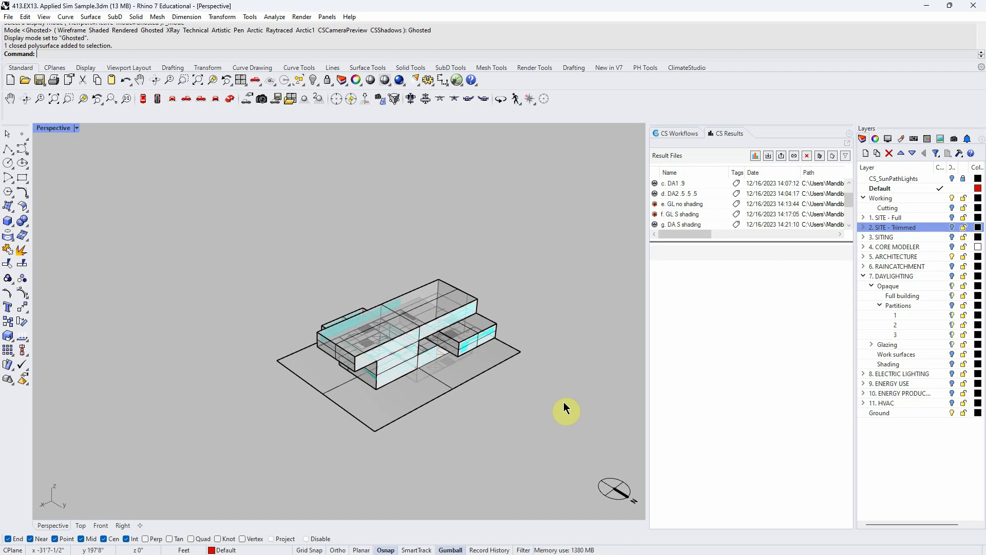
{"action": "right_click_drag", "start_coordinate": [538, 402], "coordinate": [436, 384]}
{"action": "scroll", "coordinate": [380, 342], "scroll_direction": "up", "scroll_amount": 3}
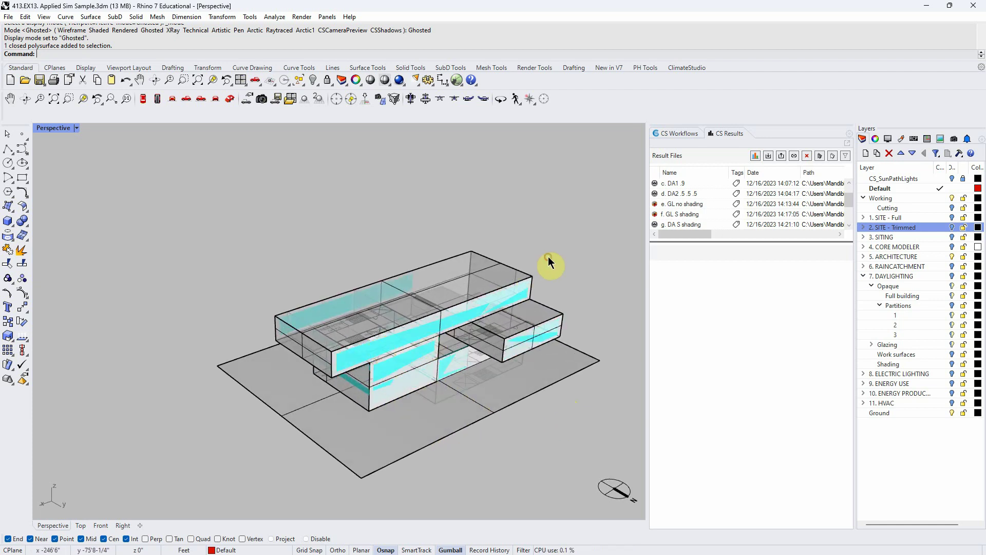
{"action": "mouse_move", "coordinate": [549, 261]}
{"action": "right_mouse_down"}
{"action": "mouse_move", "coordinate": [550, 231]}
{"action": "mouse_move", "coordinate": [555, 252]}
{"action": "mouse_move", "coordinate": [537, 243]}
{"action": "mouse_move", "coordinate": [436, 242]}
{"action": "mouse_move", "coordinate": [546, 231]}
{"action": "mouse_move", "coordinate": [564, 248]}
{"action": "mouse_move", "coordinate": [568, 276]}
{"action": "mouse_move", "coordinate": [561, 270]}
{"action": "right_mouse_up"}
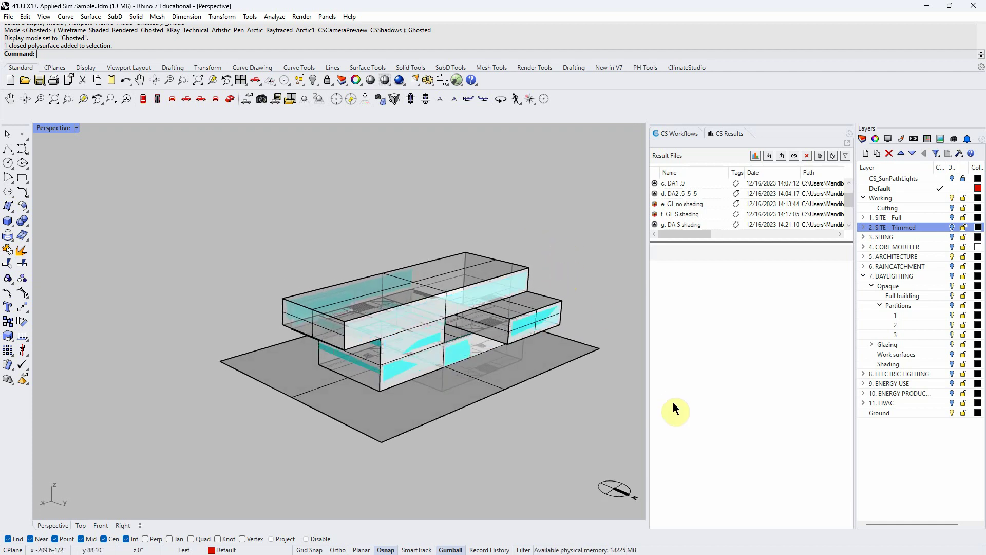
- Hide the Ground layer, turn on 7. DAYLIGHTING, and toggle 5. ARCHITECTURE visibility
{"action": "right_click_drag", "start_coordinate": [579, 398], "coordinate": [557, 423]}
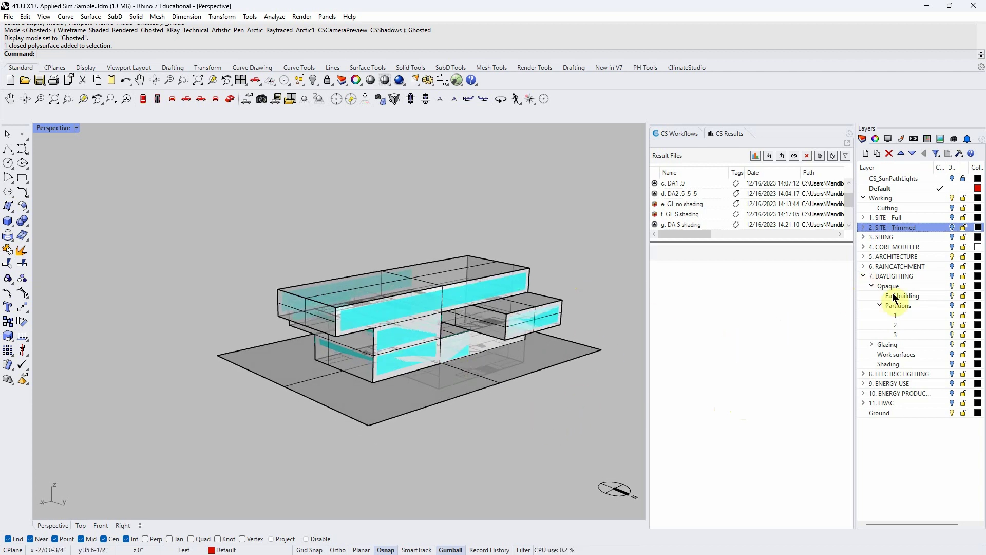
{"action": "left_click", "coordinate": [952, 412]}
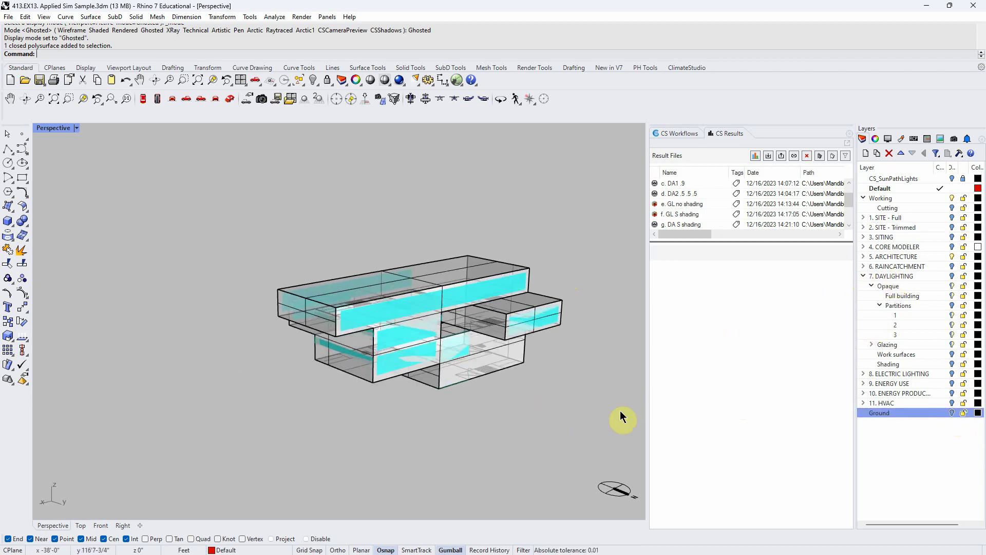
{"action": "left_click_drag", "start_coordinate": [563, 437], "coordinate": [246, 232]}
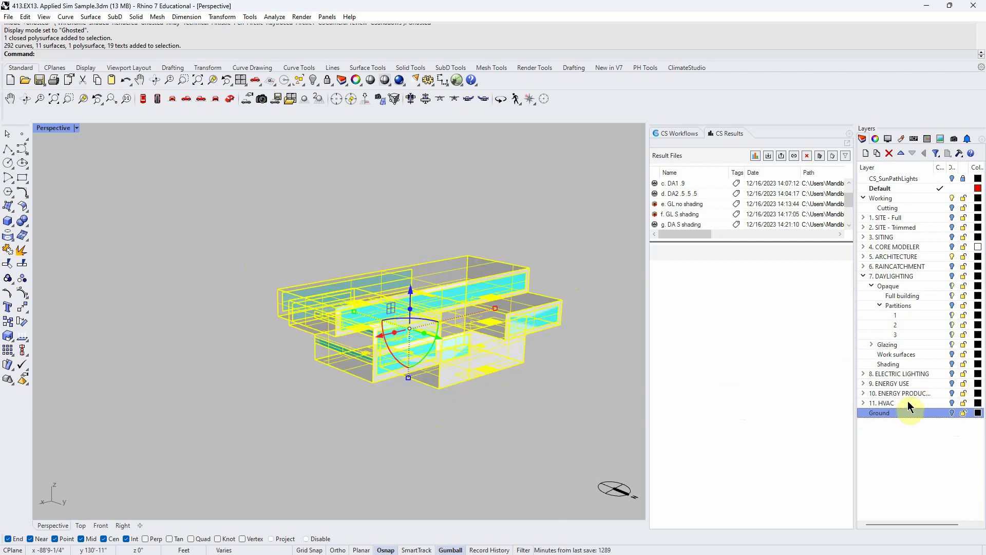
{"action": "left_click", "coordinate": [897, 276]}
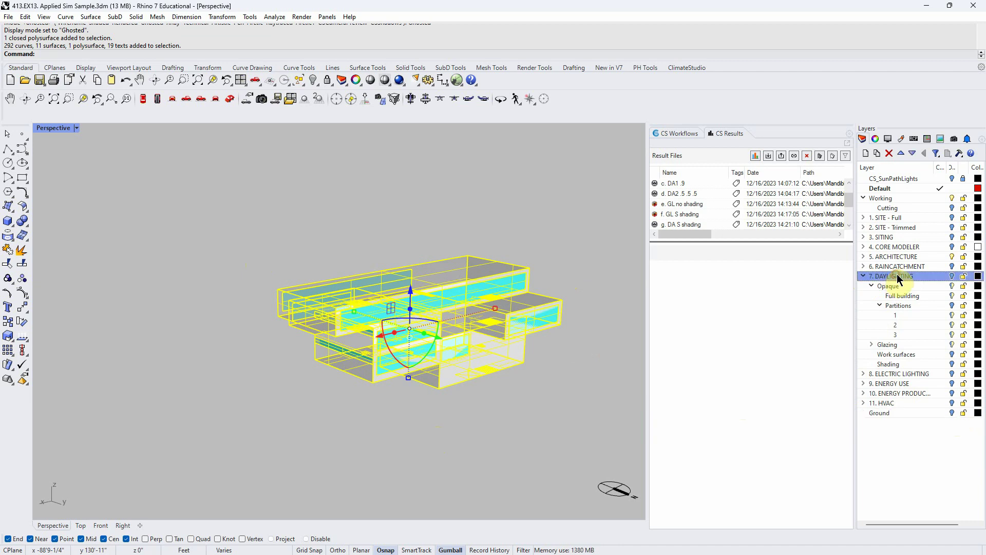
{"action": "left_click", "coordinate": [952, 277]}
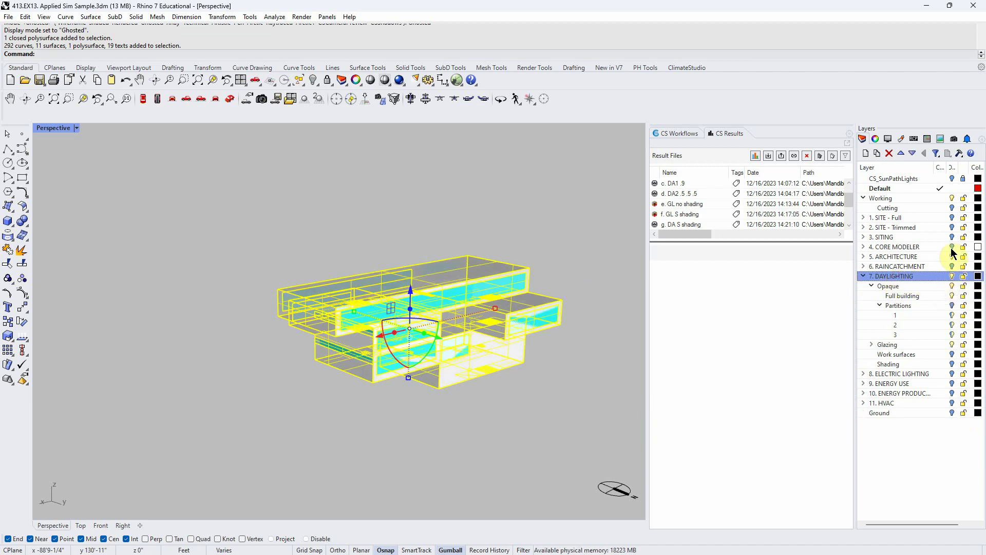
{"action": "left_click", "coordinate": [952, 255]}
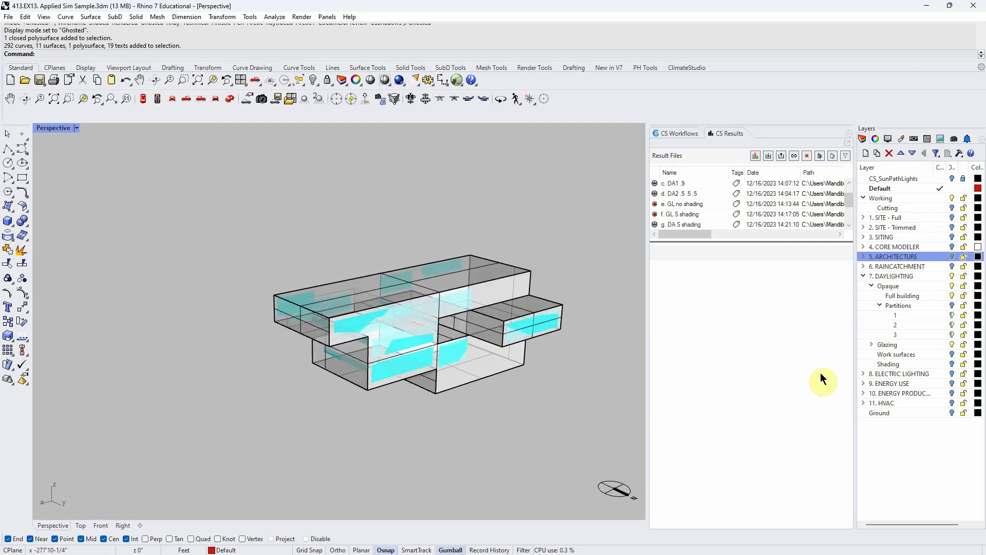
- Switch the Perspective viewport to Shaded display mode
{"action": "left_click", "coordinate": [76, 128]}
{"action": "left_click", "coordinate": [105, 171]}
{"action": "mouse_move", "coordinate": [284, 231]}
{"action": "right_mouse_down"}
{"action": "mouse_move", "coordinate": [486, 228]}
{"action": "mouse_move", "coordinate": [291, 233]}
{"action": "mouse_move", "coordinate": [293, 249]}
{"action": "right_mouse_up"}
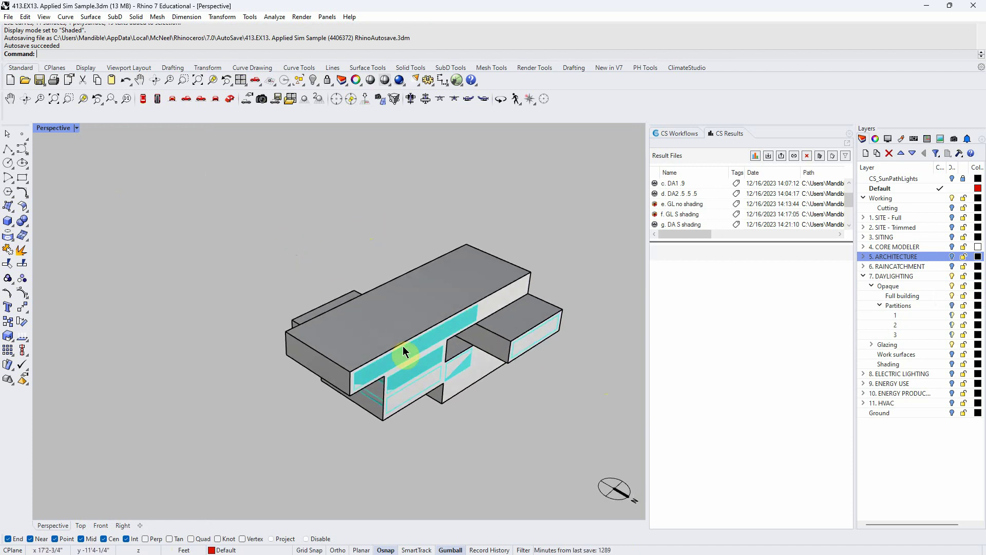
- Turn on the '2. SITE - Trimmed' and Ground layers around the glazed building
{"action": "left_click", "coordinate": [953, 227]}
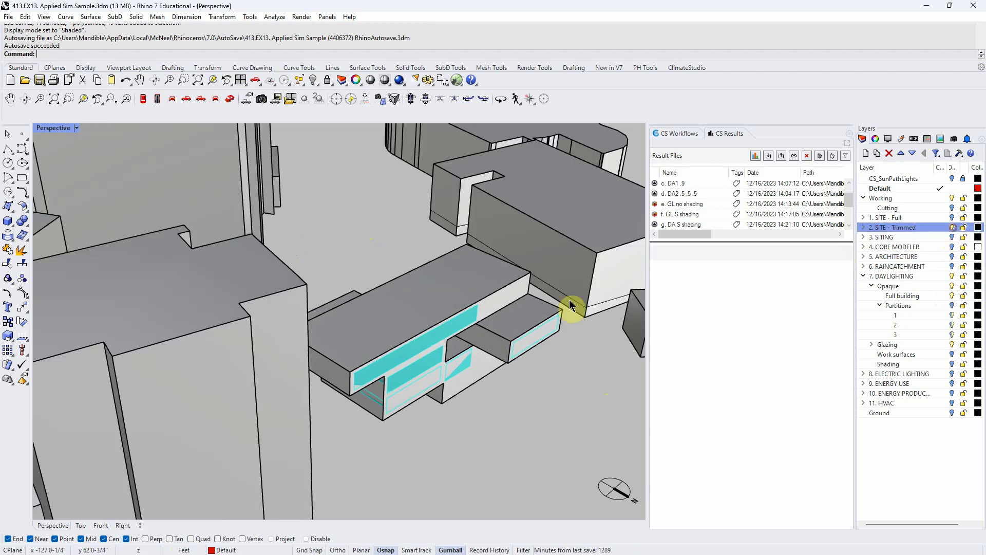
{"action": "right_click_drag", "start_coordinate": [555, 314], "coordinate": [528, 308]}
{"action": "left_click", "coordinate": [953, 414]}
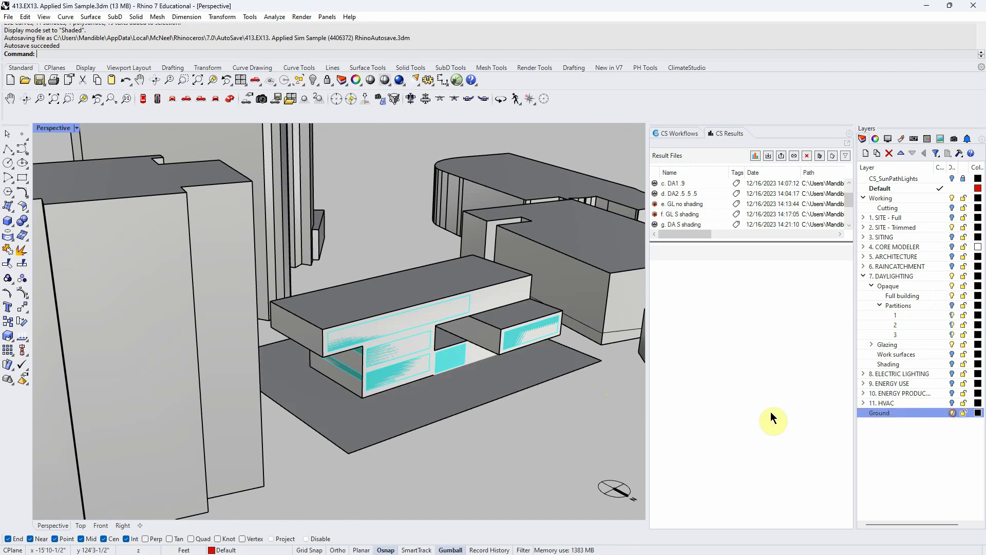
{"action": "right_click_drag", "start_coordinate": [566, 427], "coordinate": [464, 392]}
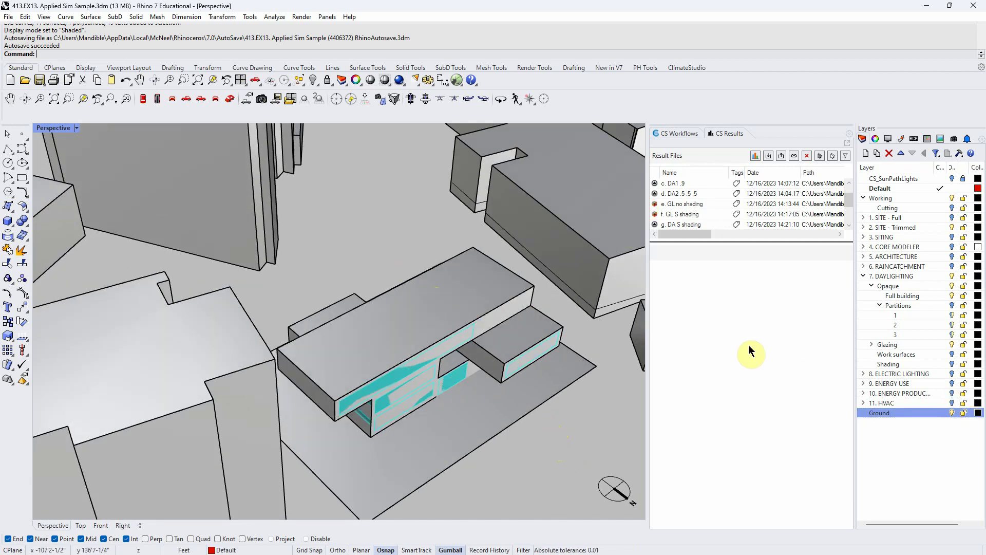
- Try Ghosted, then Wireframe display, selecting the Partitions layer to inspect the interior
{"action": "left_click", "coordinate": [76, 128]}
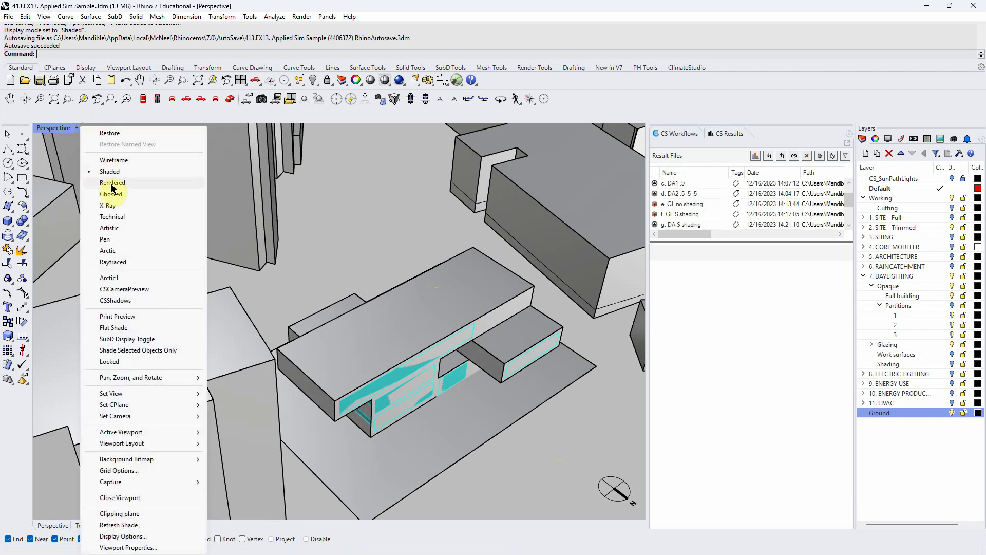
{"action": "left_click", "coordinate": [111, 194]}
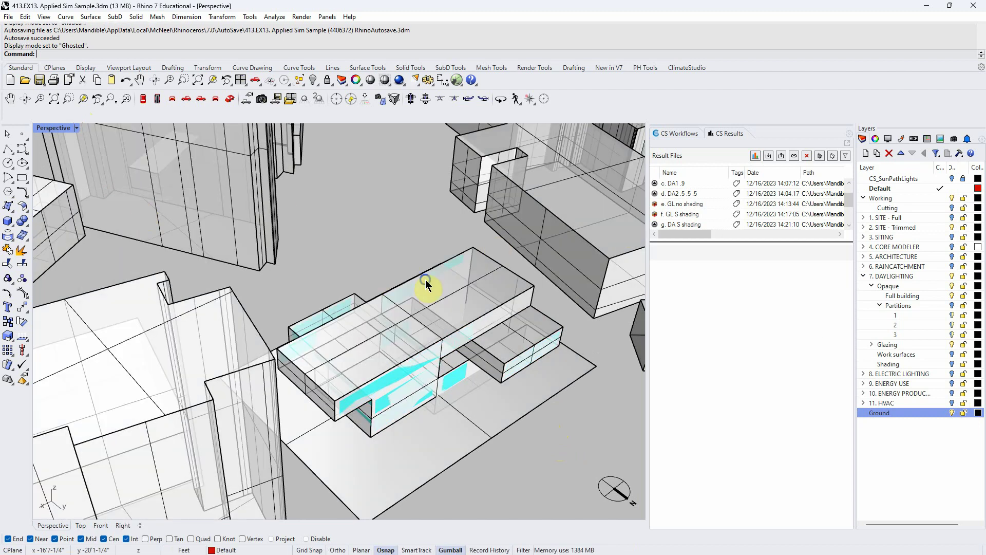
{"action": "left_click", "coordinate": [83, 132]}
{"action": "left_click", "coordinate": [77, 129]}
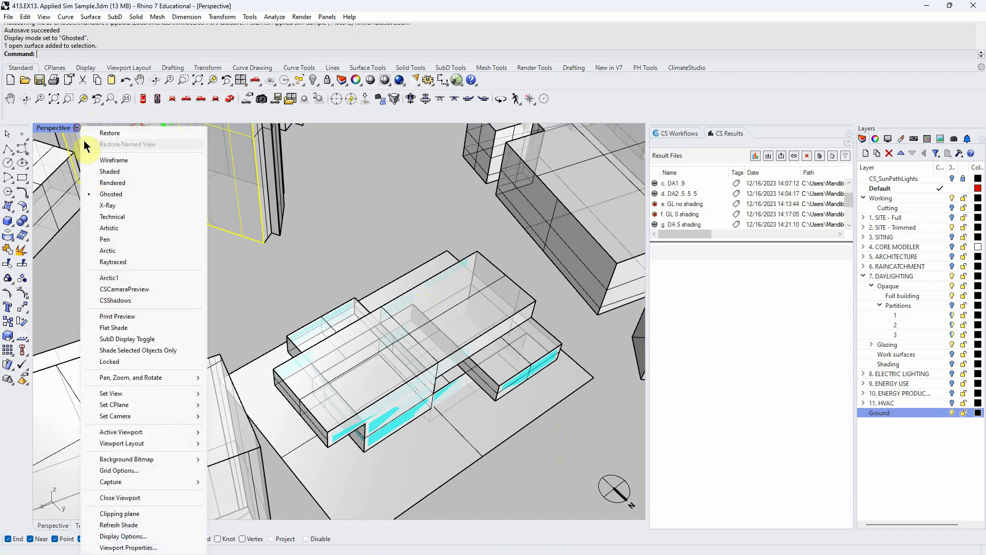
{"action": "left_click", "coordinate": [113, 163]}
{"action": "right_click_drag", "start_coordinate": [328, 246], "coordinate": [344, 242]}
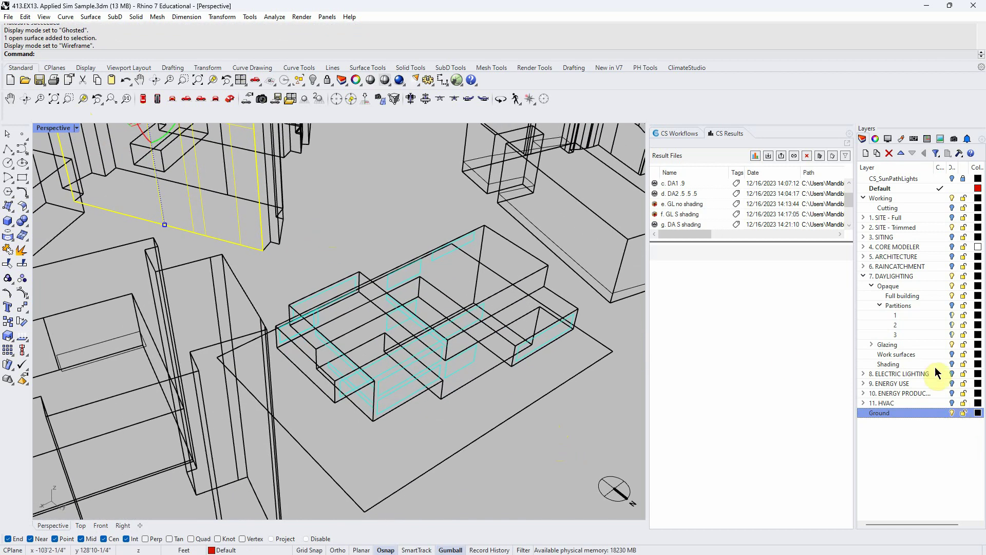
{"action": "left_click", "coordinate": [949, 305]}
{"action": "right_click_drag", "start_coordinate": [641, 380], "coordinate": [488, 308]}
{"action": "left_click", "coordinate": [80, 136]}
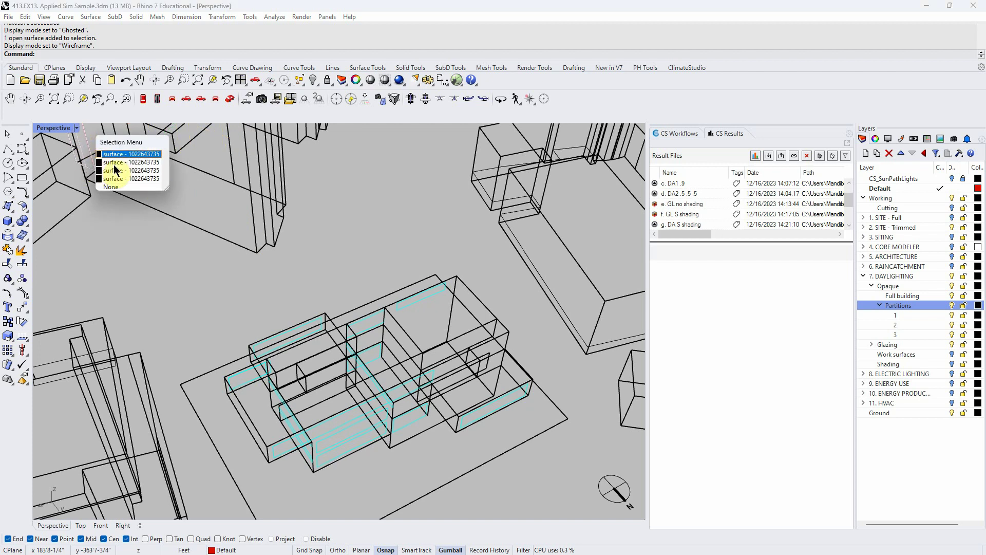
{"action": "key", "text": "Escape"}
- Return to Ghosted display and orbit and zoom to inspect the interior partitions
{"action": "left_click", "coordinate": [77, 128]}
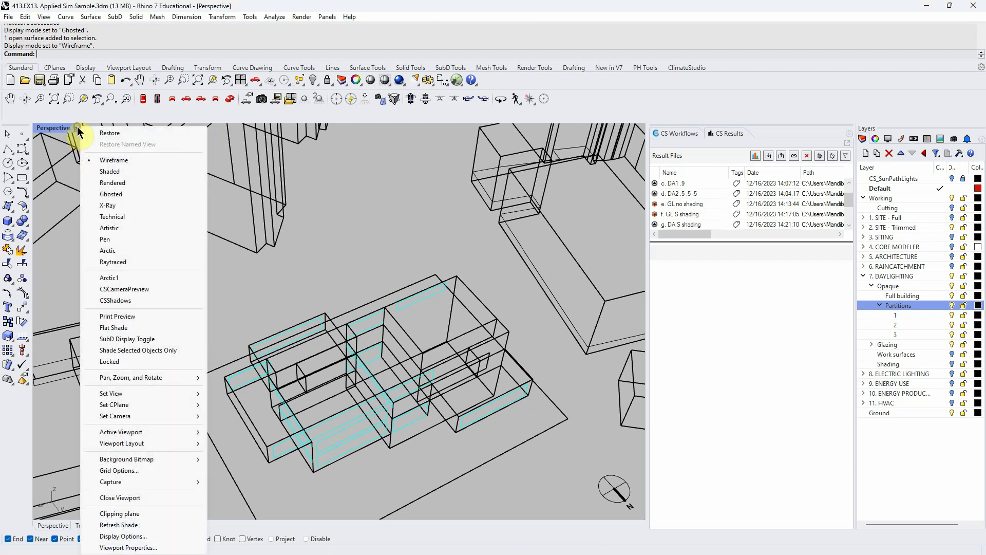
{"action": "left_click", "coordinate": [115, 194]}
{"action": "right_click_drag", "start_coordinate": [114, 194], "coordinate": [367, 347]}
{"action": "scroll", "coordinate": [367, 344], "scroll_direction": "up", "scroll_amount": 5}
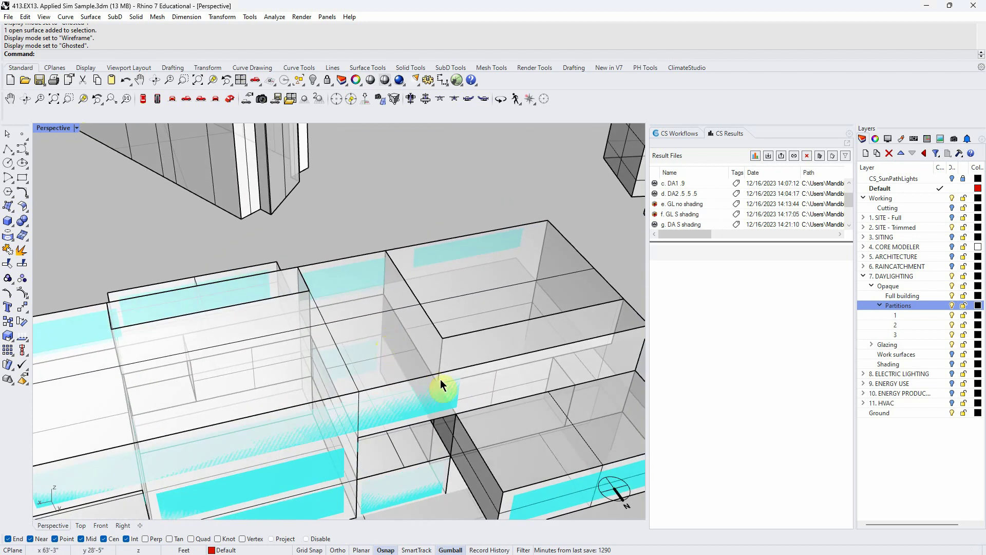
{"action": "scroll", "coordinate": [440, 400], "scroll_direction": "up", "scroll_amount": 2}
{"action": "right_click_drag", "start_coordinate": [458, 389], "coordinate": [408, 396]}
{"action": "right_click_drag", "start_coordinate": [270, 354], "coordinate": [303, 336]}
{"action": "scroll", "coordinate": [215, 314], "scroll_direction": "up", "scroll_amount": 5}
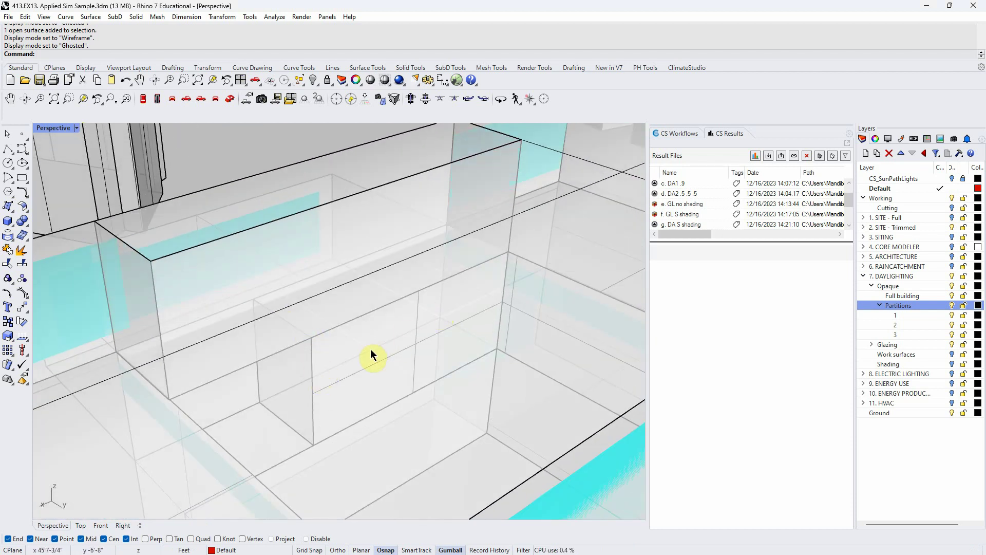
{"action": "scroll", "coordinate": [362, 344], "scroll_direction": "down", "scroll_amount": 10}
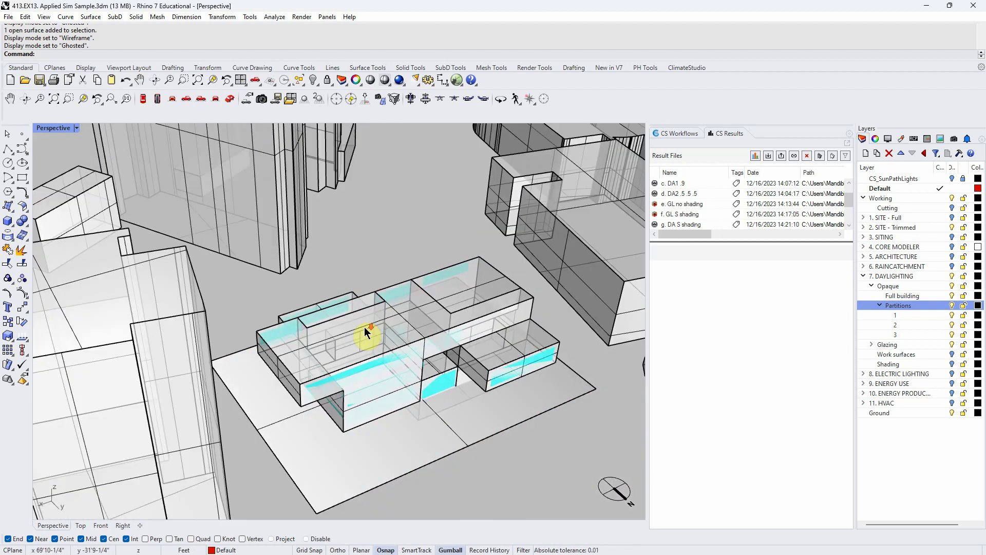
{"action": "scroll", "coordinate": [366, 325], "scroll_direction": "up", "scroll_amount": 3}
{"action": "scroll", "coordinate": [503, 374], "scroll_direction": "up", "scroll_amount": 3}
{"action": "mouse_move", "coordinate": [451, 423]}
{"action": "right_mouse_down"}
{"action": "mouse_move", "coordinate": [456, 415]}
{"action": "mouse_move", "coordinate": [447, 435]}
{"action": "right_mouse_up"}
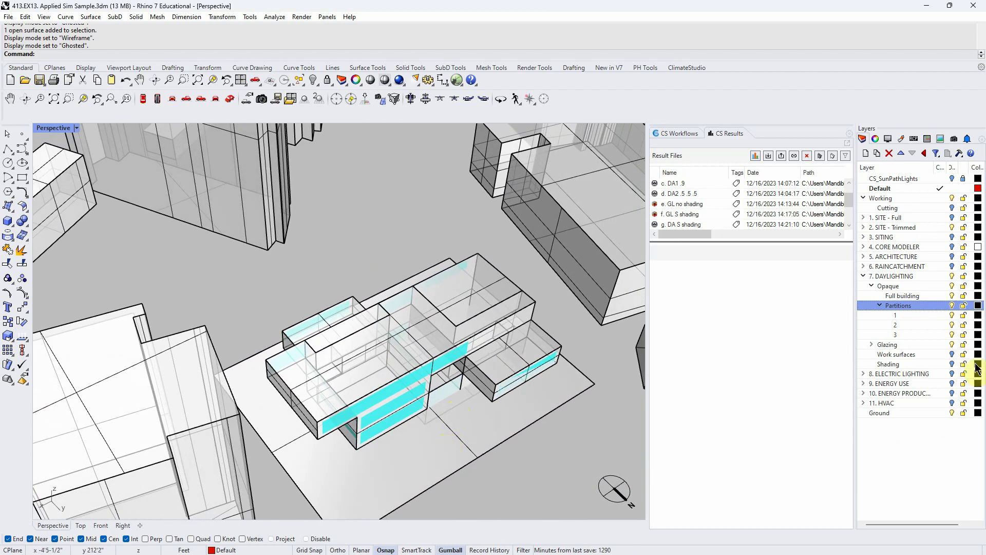
{"action": "right_click_drag", "start_coordinate": [540, 308], "coordinate": [432, 392]}
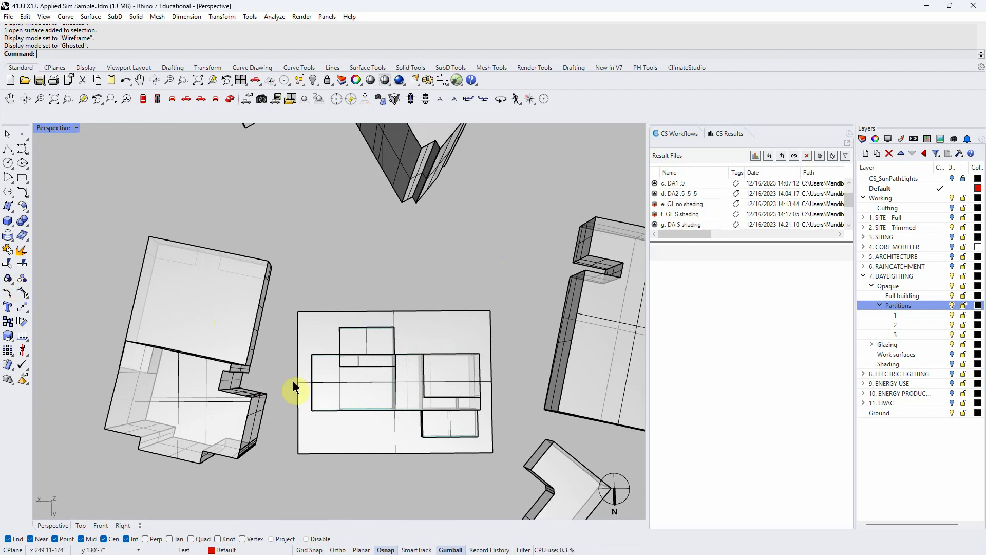
- Turn off 7. DAYLIGHTING and '2. SITE - Trimmed', and turn on 5. ARCHITECTURE
{"action": "right_click_drag", "start_coordinate": [407, 399], "coordinate": [439, 434]}
{"action": "left_click", "coordinate": [952, 275]}
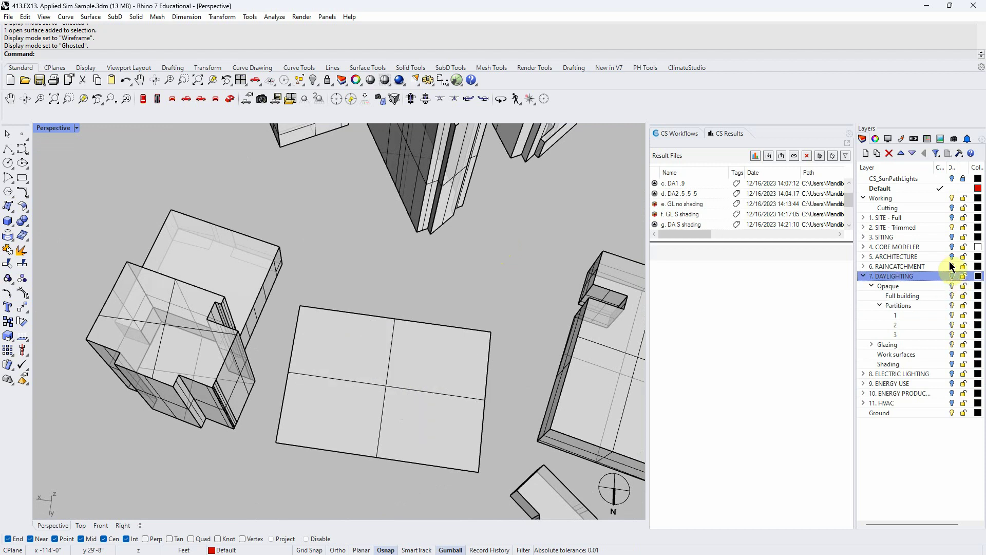
{"action": "left_click", "coordinate": [952, 256]}
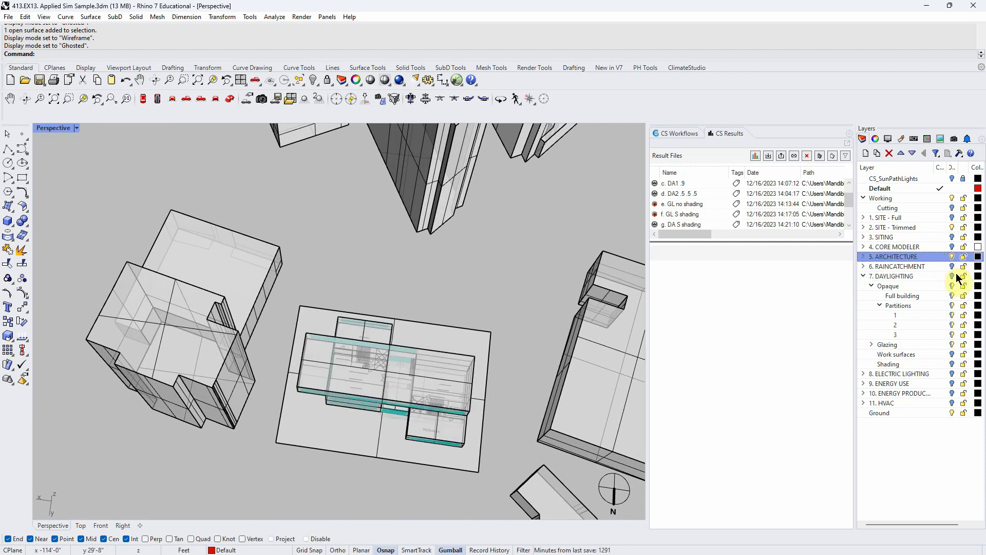
{"action": "left_click", "coordinate": [952, 227]}
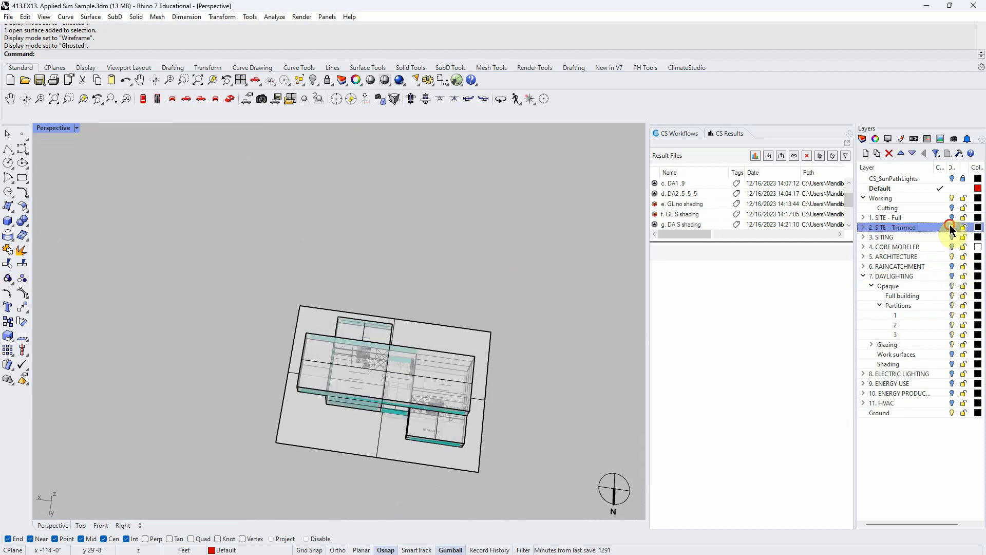
{"action": "right_click_drag", "start_coordinate": [506, 312], "coordinate": [489, 282]}
{"action": "scroll", "coordinate": [362, 366], "scroll_direction": "up", "scroll_amount": 3}
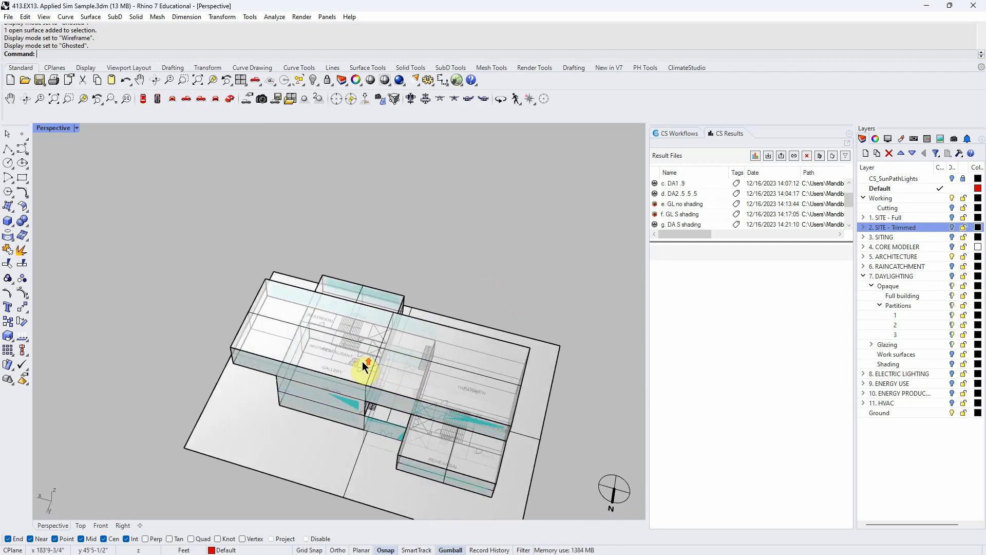
- Hide the Opaque, Glazing and Floors sublayers plus the Plan 2 and Plan 3 layers
{"action": "left_click", "coordinate": [865, 256]}
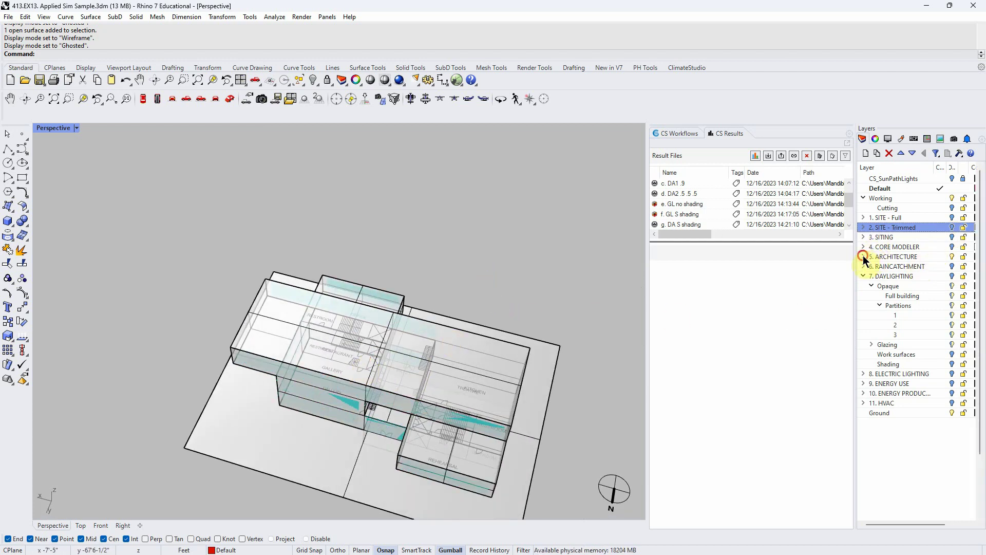
{"action": "left_click", "coordinate": [952, 316]}
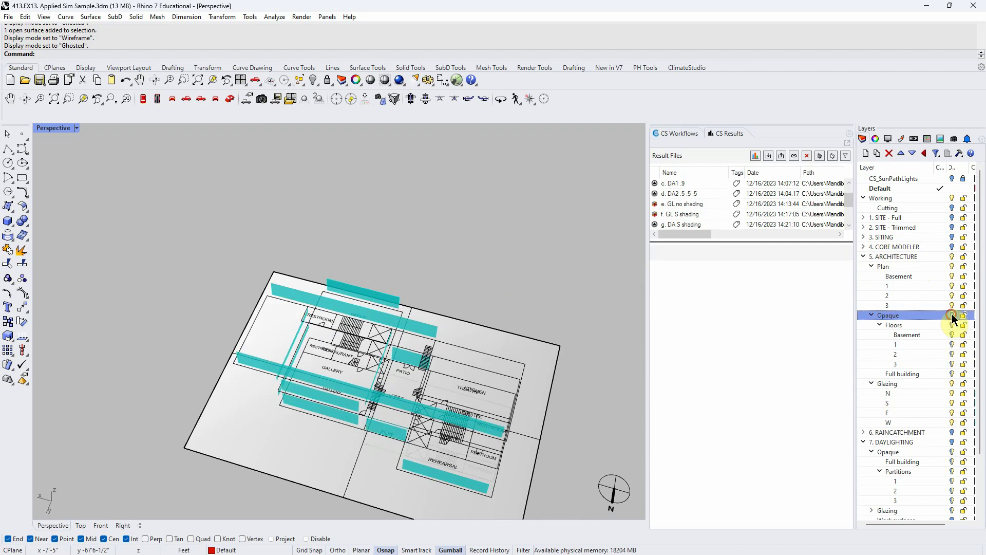
{"action": "left_click", "coordinate": [952, 384]}
{"action": "right_click_drag", "start_coordinate": [359, 331], "coordinate": [410, 361]}
{"action": "scroll", "coordinate": [410, 361], "scroll_direction": "down", "scroll_amount": 3}
{"action": "left_click", "coordinate": [952, 356]}
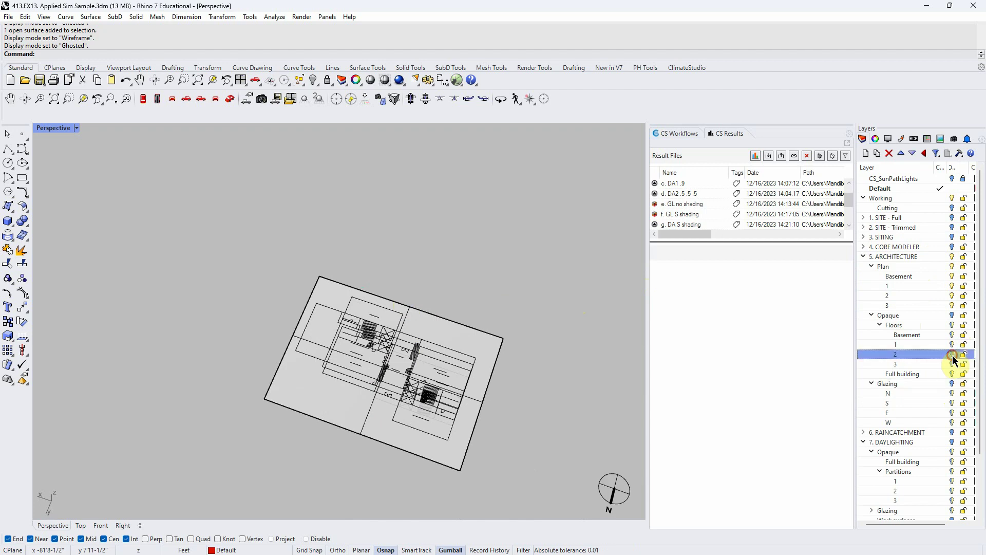
{"action": "left_click", "coordinate": [952, 325]}
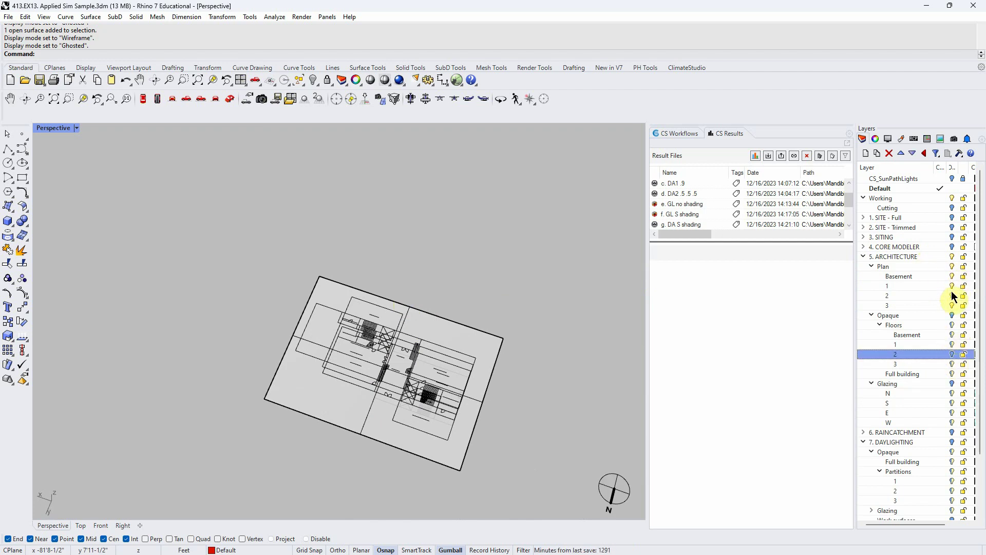
{"action": "left_click", "coordinate": [952, 297]}
{"action": "left_click", "coordinate": [952, 305]}
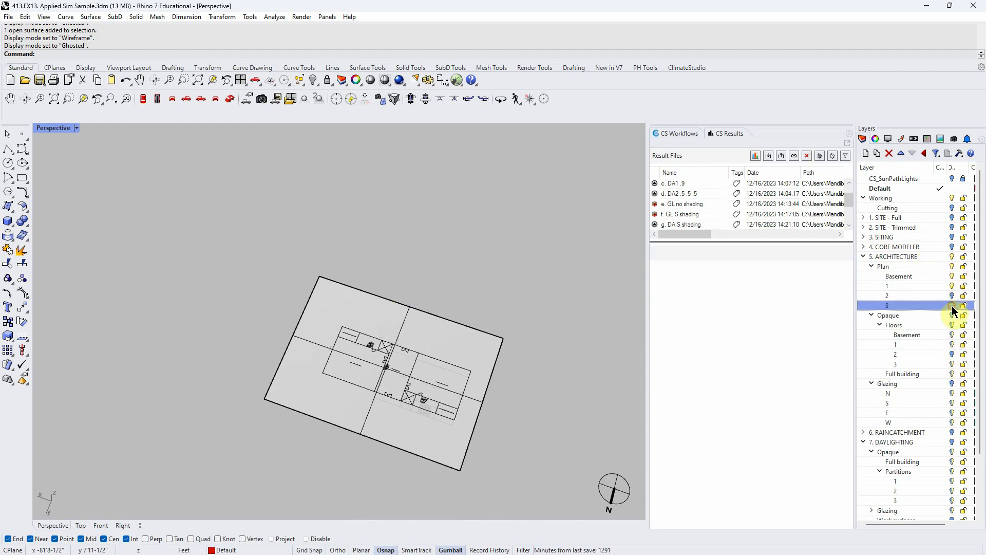
- Hide the Ground layer, leaving only the Basement plan, and select the Theatre outline
{"action": "scroll", "coordinate": [945, 514], "scroll_direction": "down", "scroll_amount": 3}
{"action": "left_click", "coordinate": [952, 510]}
{"action": "right_click_drag", "start_coordinate": [499, 485], "coordinate": [411, 473]}
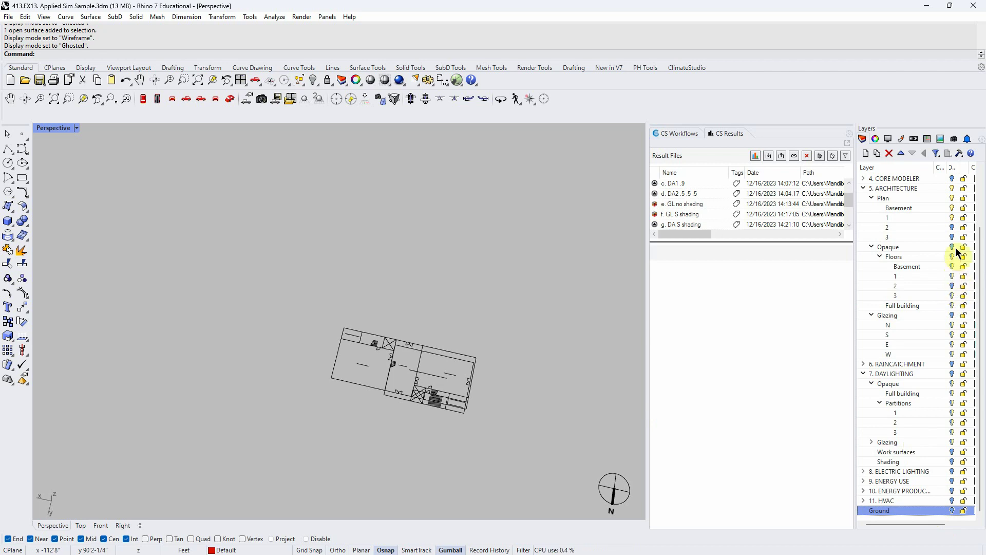
{"action": "left_click", "coordinate": [952, 207]}
{"action": "scroll", "coordinate": [411, 381], "scroll_direction": "up", "scroll_amount": 2}
{"action": "scroll", "coordinate": [451, 374], "scroll_direction": "up", "scroll_amount": 5}
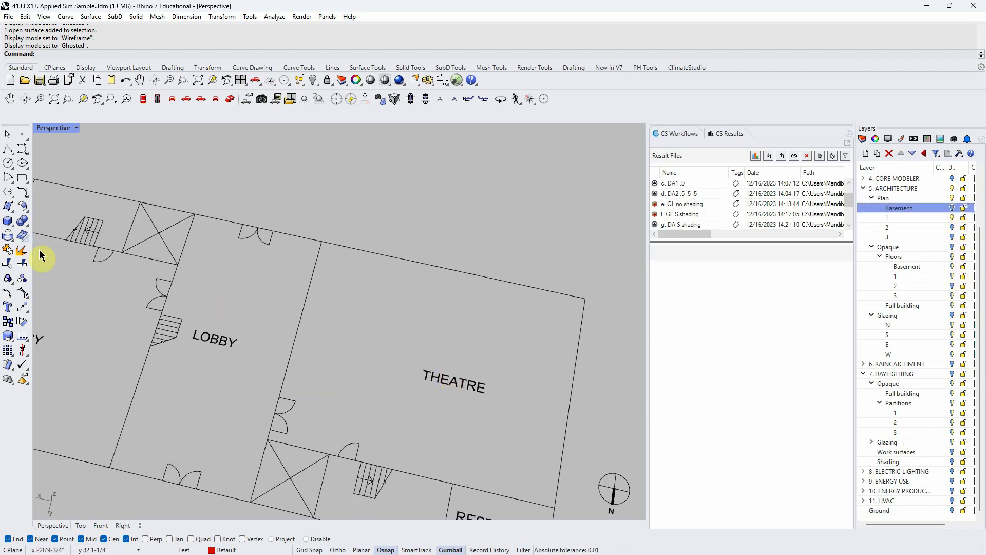
{"action": "left_click", "coordinate": [363, 252]}
- Draw a rectangle over the Theatre room and offset it inward
{"action": "scroll", "coordinate": [363, 256], "scroll_direction": "down", "scroll_amount": 3}
{"action": "key", "text": "Escape"}
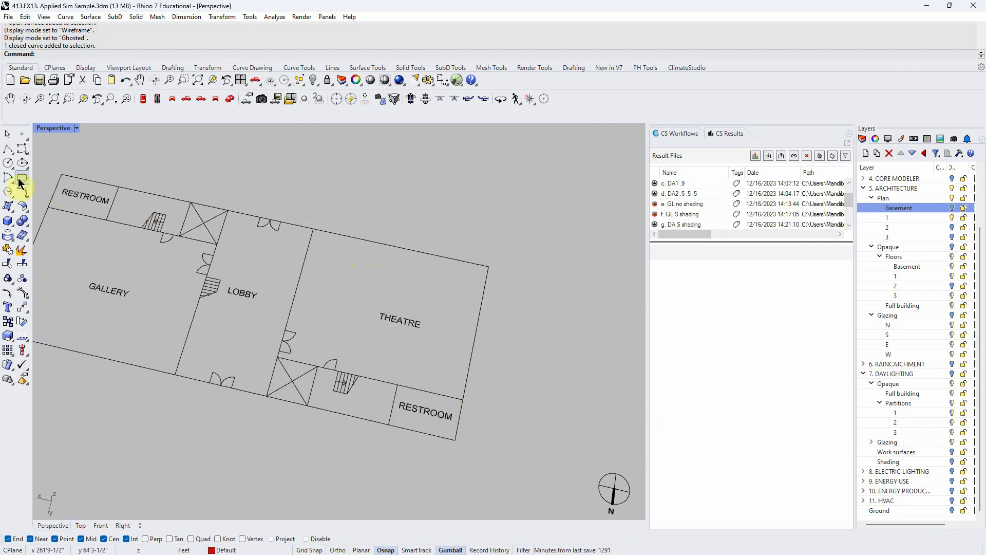
{"action": "left_click", "coordinate": [22, 178]}
{"action": "left_click", "coordinate": [314, 228]}
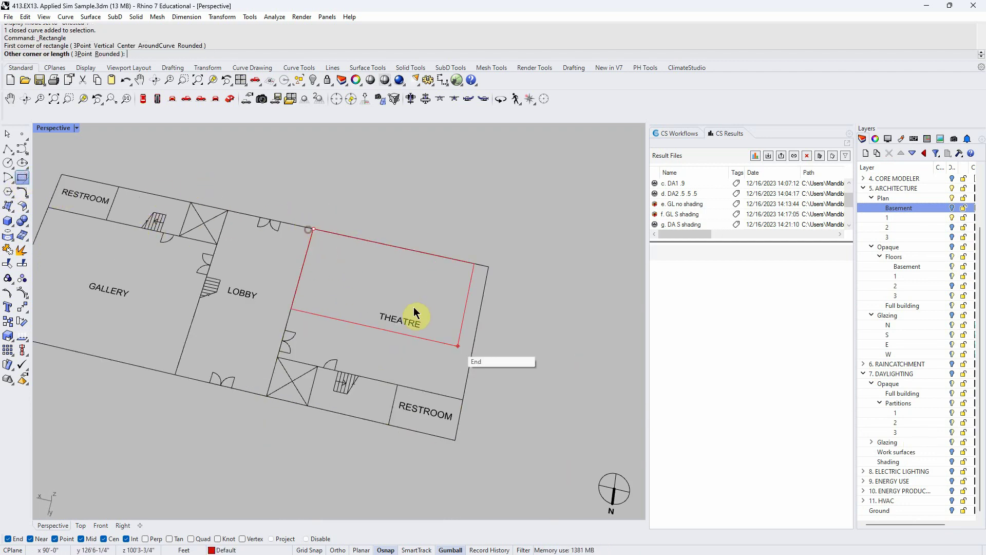
{"action": "left_click", "coordinate": [466, 395]}
{"action": "left_click", "coordinate": [468, 385]}
{"action": "left_click", "coordinate": [498, 406]}
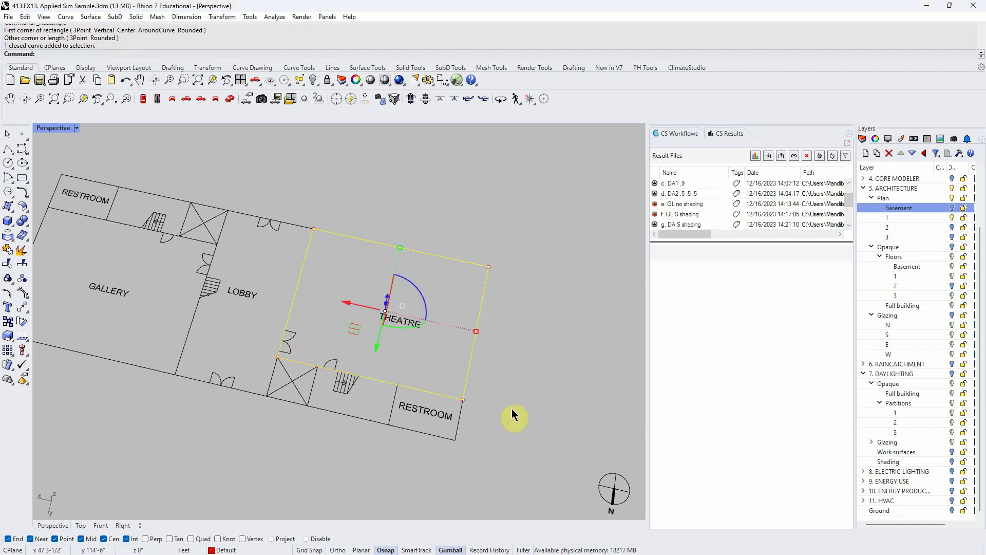
{"action": "key", "text": "Return"}
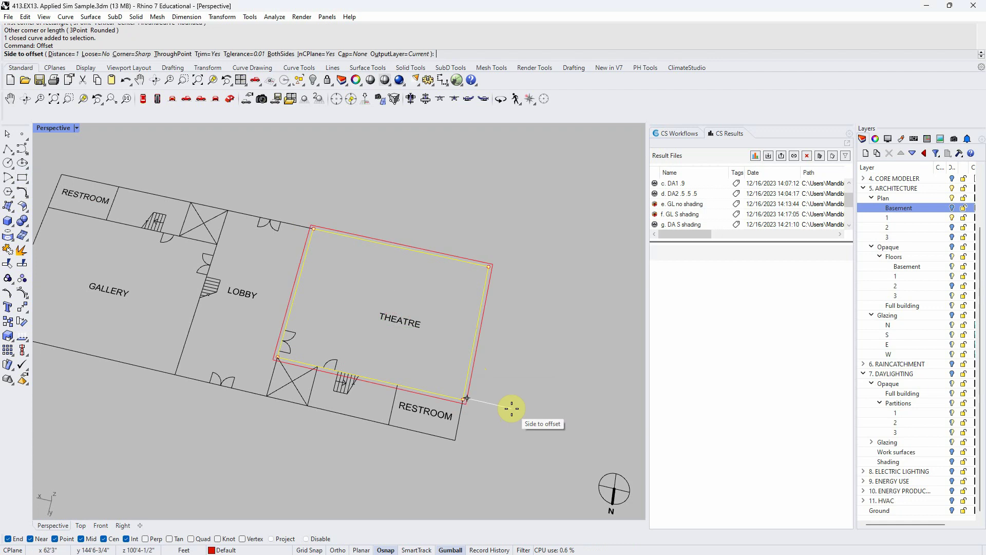
{"action": "left_click", "coordinate": [461, 360]}
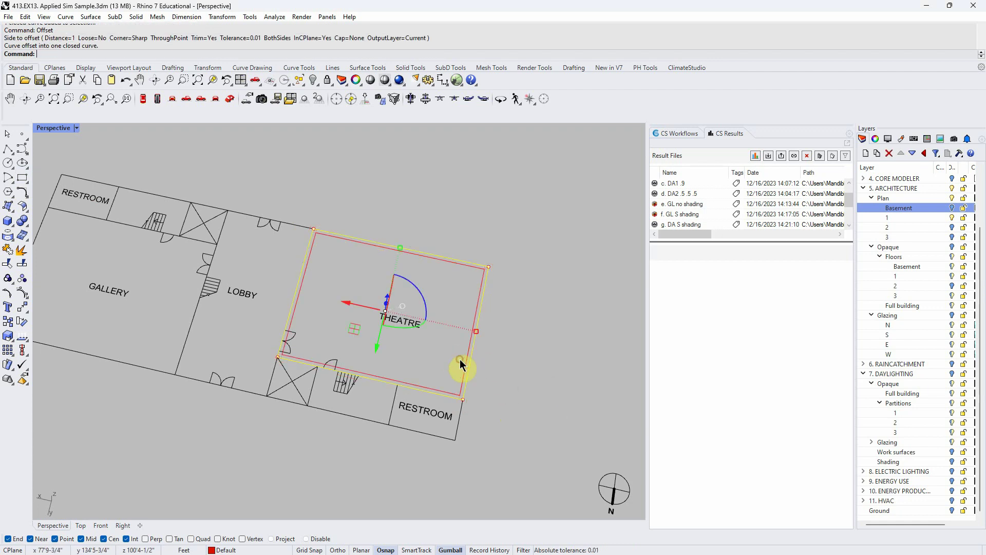
- Create a planar surface from the offset curve with PS, undo it, then redo to restore it
{"action": "left_click", "coordinate": [457, 265]}
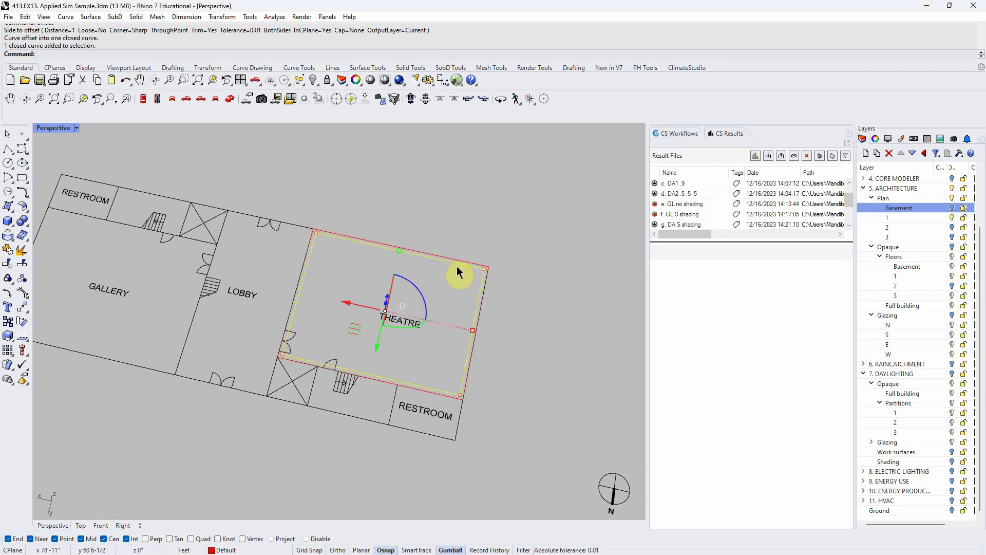
{"action": "type", "text": "PS"}
{"action": "key", "text": "Return"}
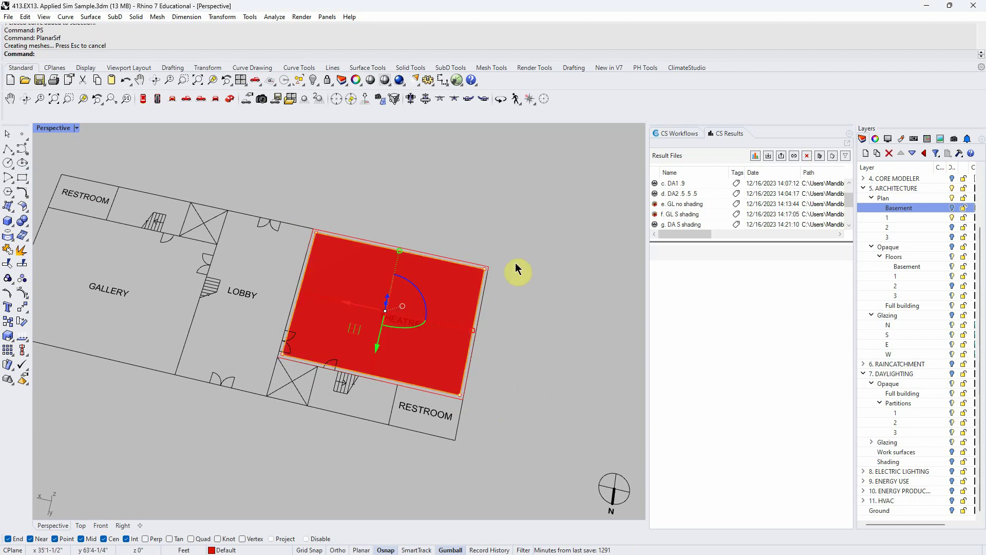
{"action": "right_click_drag", "start_coordinate": [562, 305], "coordinate": [559, 314]}
{"action": "left_click", "coordinate": [473, 281]}
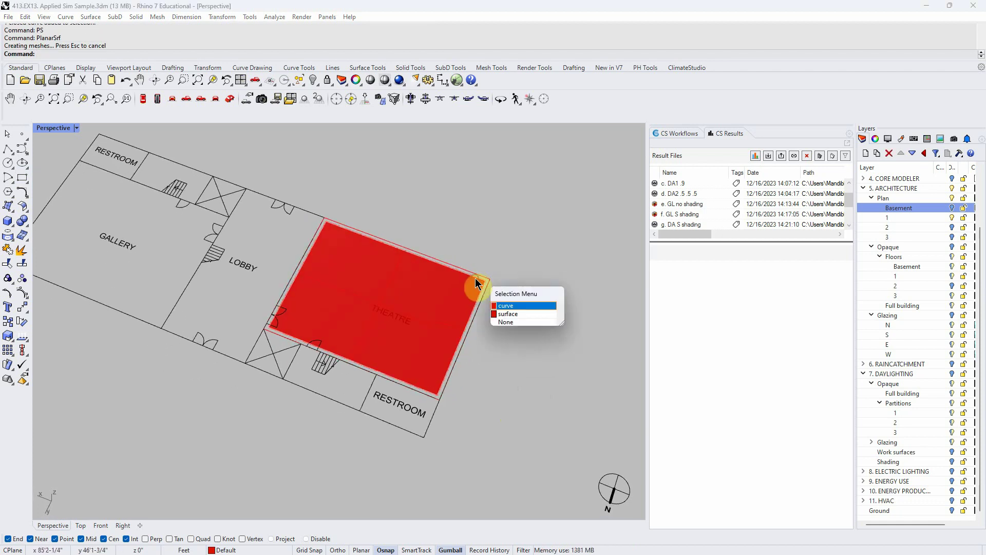
{"action": "left_click", "coordinate": [525, 314]}
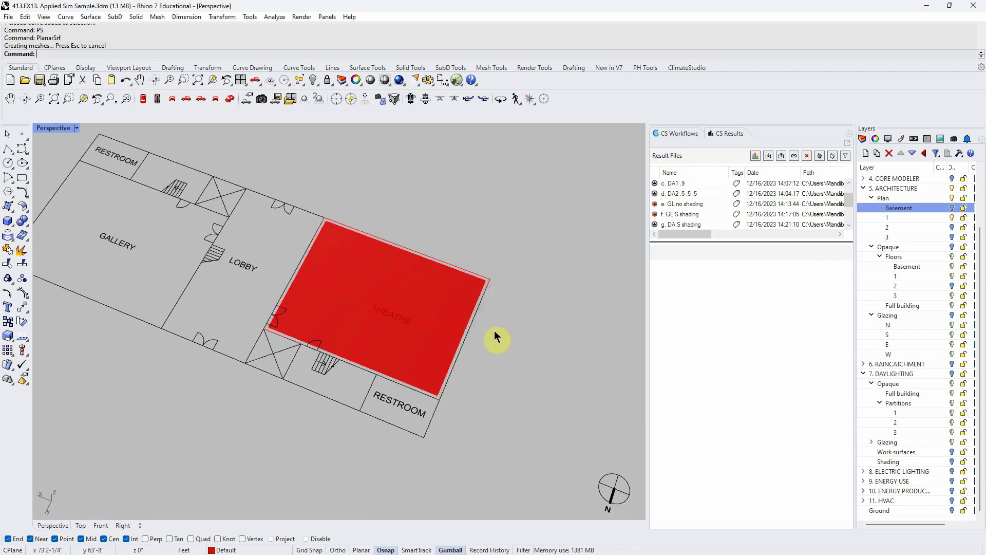
{"action": "key", "text": "ctrl+z"}
{"action": "key", "text": "ctrl+z"}
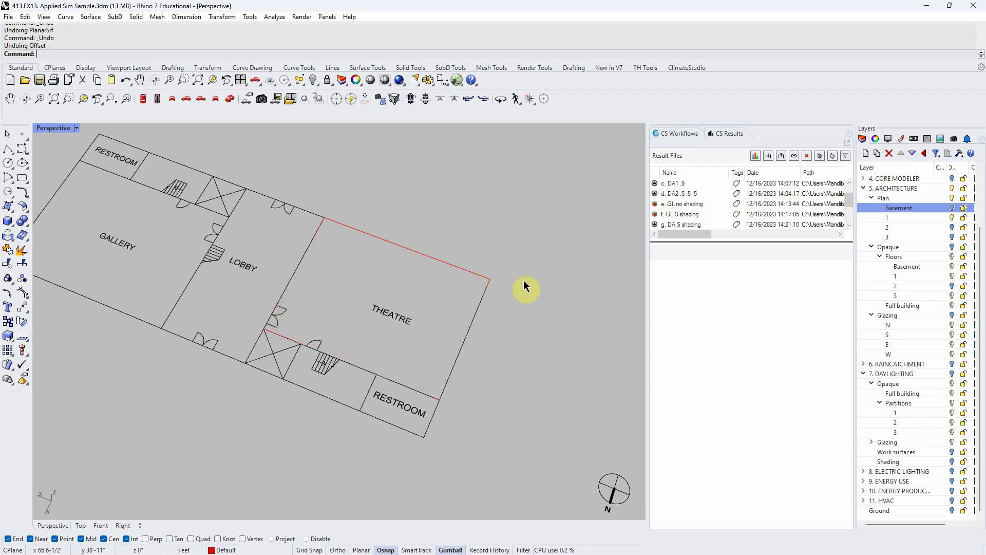
{"action": "key", "text": "ctrl+y"}
{"action": "key", "text": "ctrl+y"}
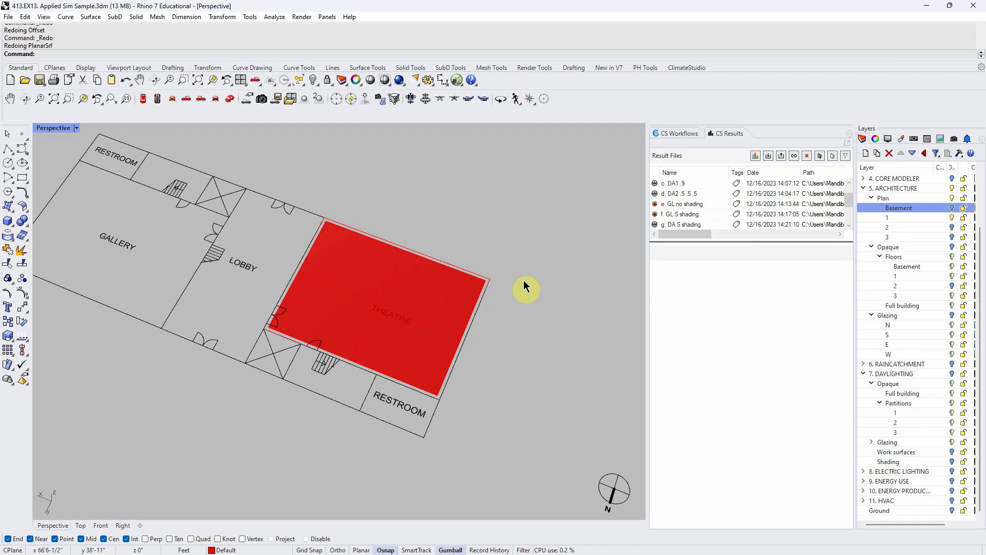
- Choose Daylight Availability and add the Theatre surface as an occupied area: 1776 sq ft, 432 sensors
{"action": "left_click", "coordinate": [679, 133]}
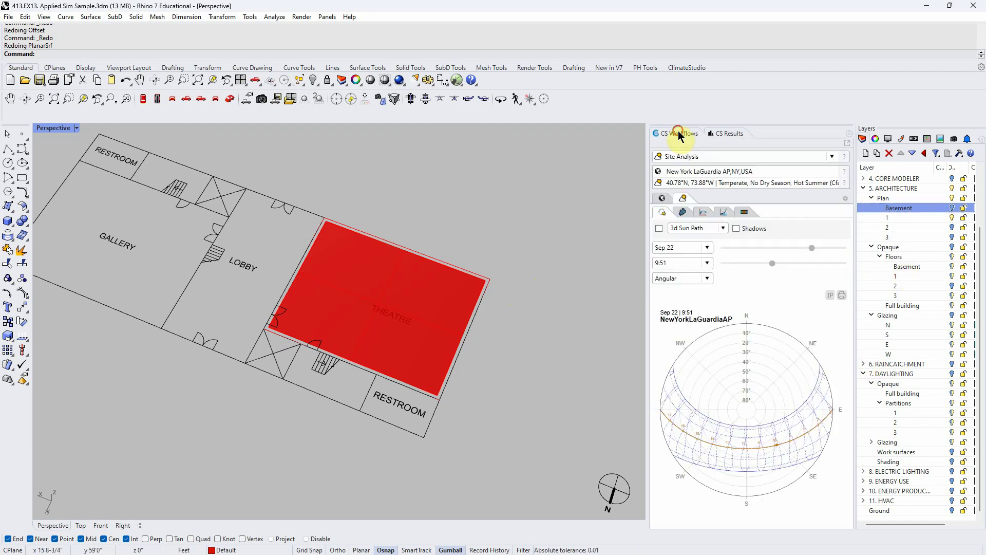
{"action": "left_click", "coordinate": [833, 156]}
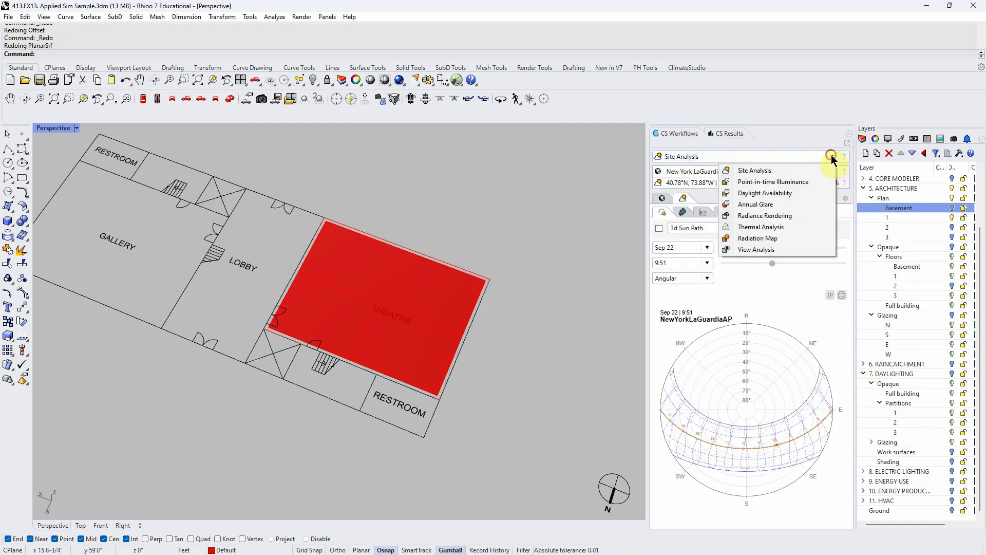
{"action": "left_click", "coordinate": [771, 194]}
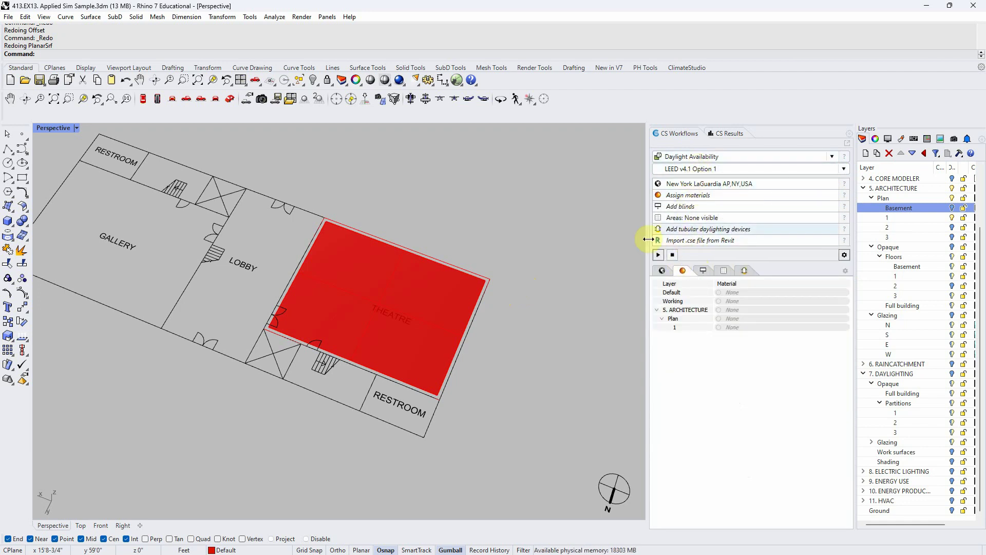
{"action": "left_click", "coordinate": [689, 222]}
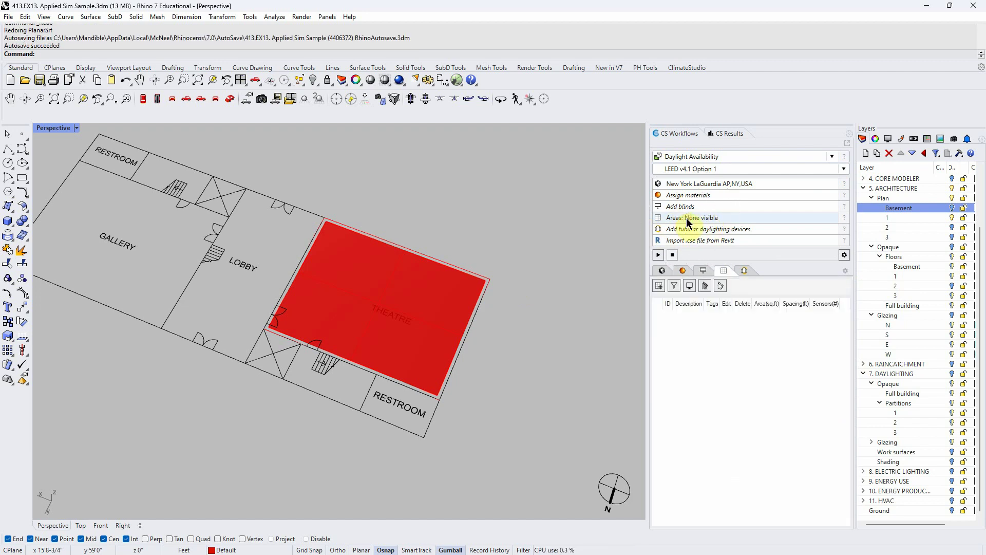
{"action": "left_click", "coordinate": [667, 287]}
{"action": "left_click", "coordinate": [457, 270]}
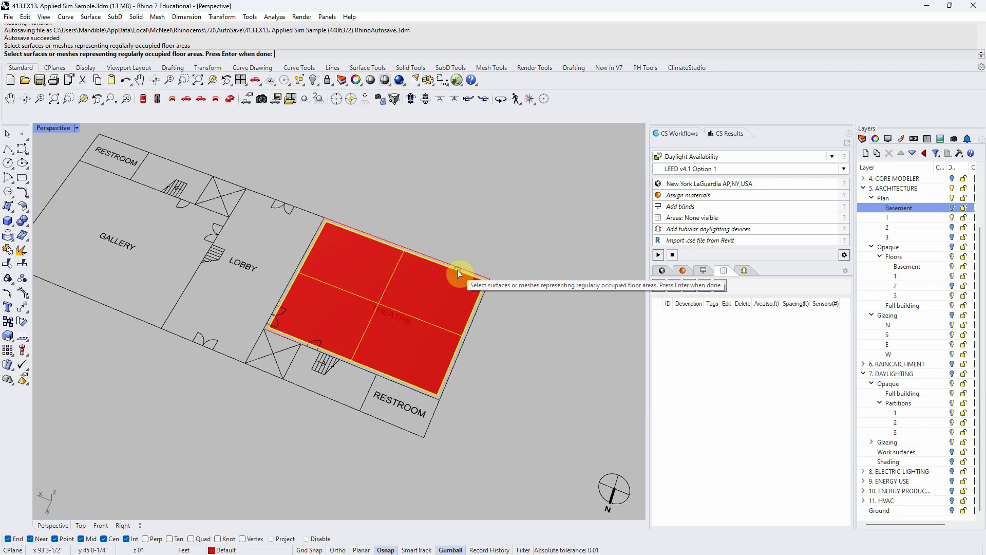
{"action": "key", "text": "Return"}
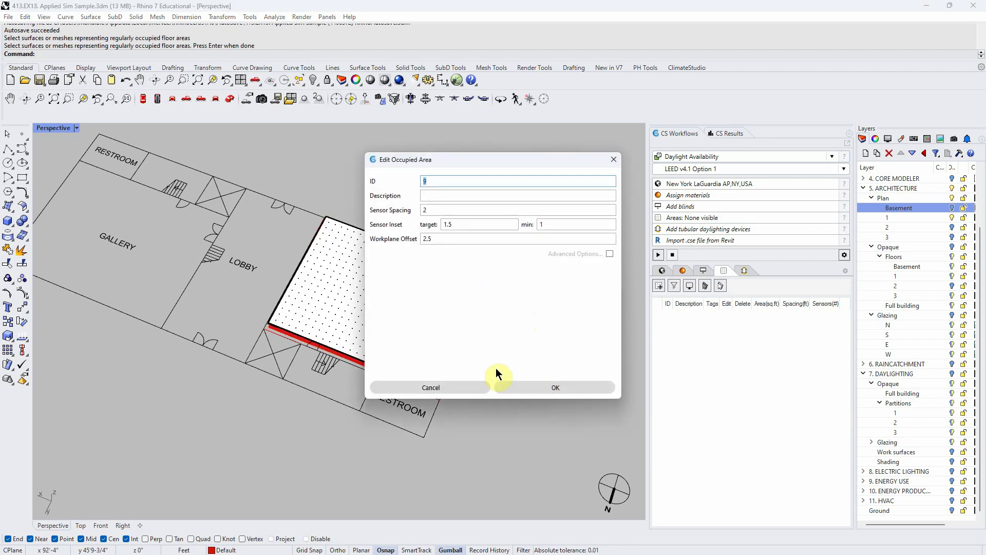
{"action": "left_click", "coordinate": [535, 387]}
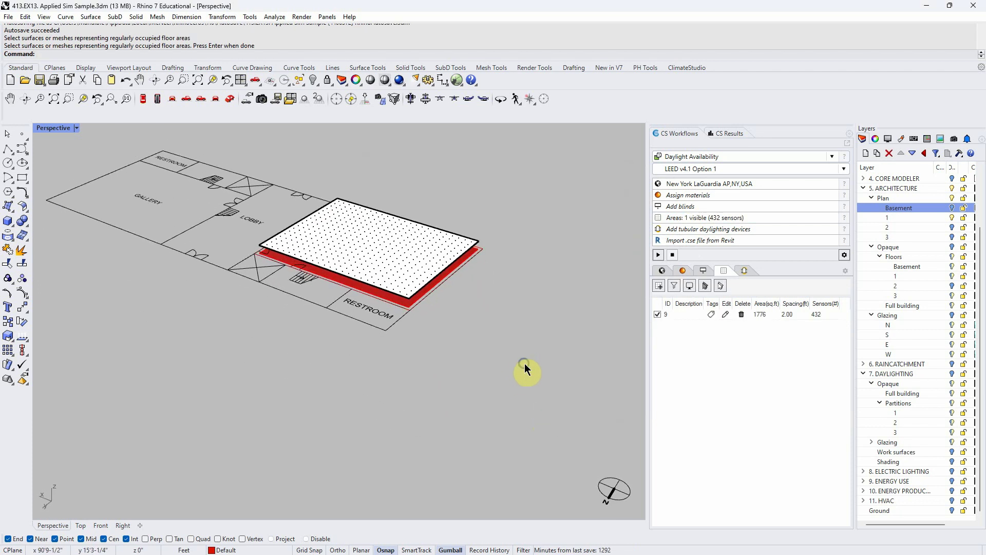
- Remove the Theatre occupied area and delete the red Theatre floor surface
{"action": "left_click", "coordinate": [740, 314]}
{"action": "left_click", "coordinate": [507, 307]}
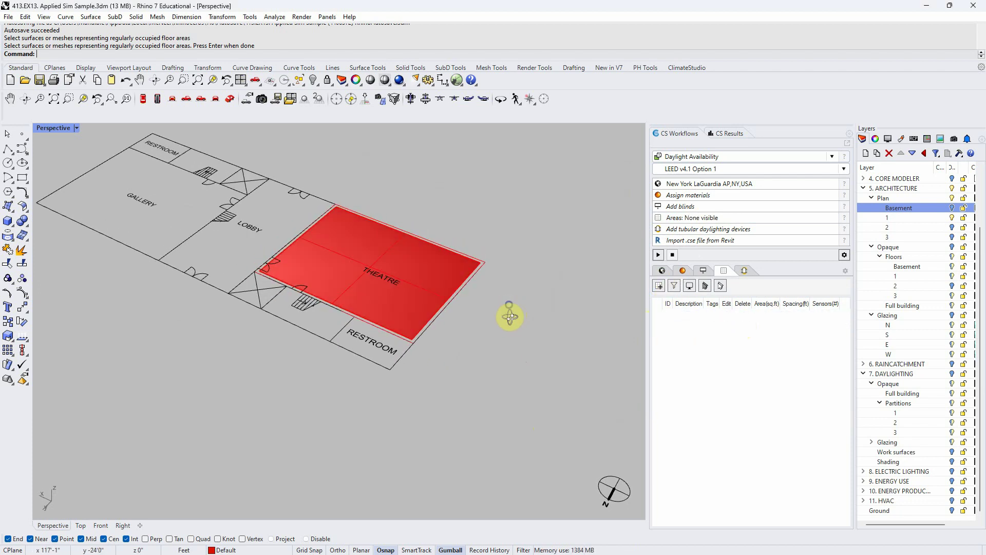
{"action": "key", "text": "Delete"}
{"action": "left_click", "coordinate": [452, 254]}
{"action": "left_click", "coordinate": [478, 273]}
{"action": "left_click", "coordinate": [473, 266]}
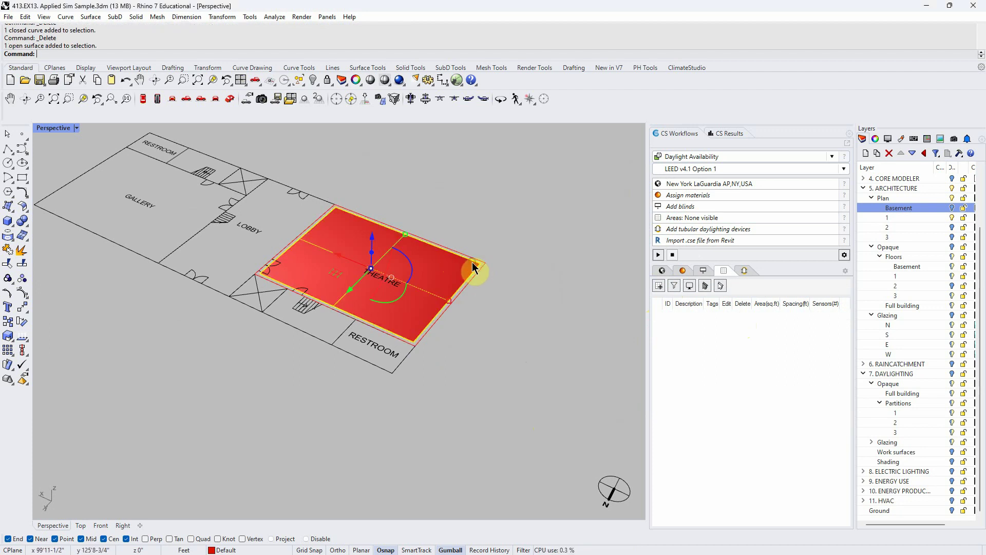
{"action": "key", "text": "Delete"}
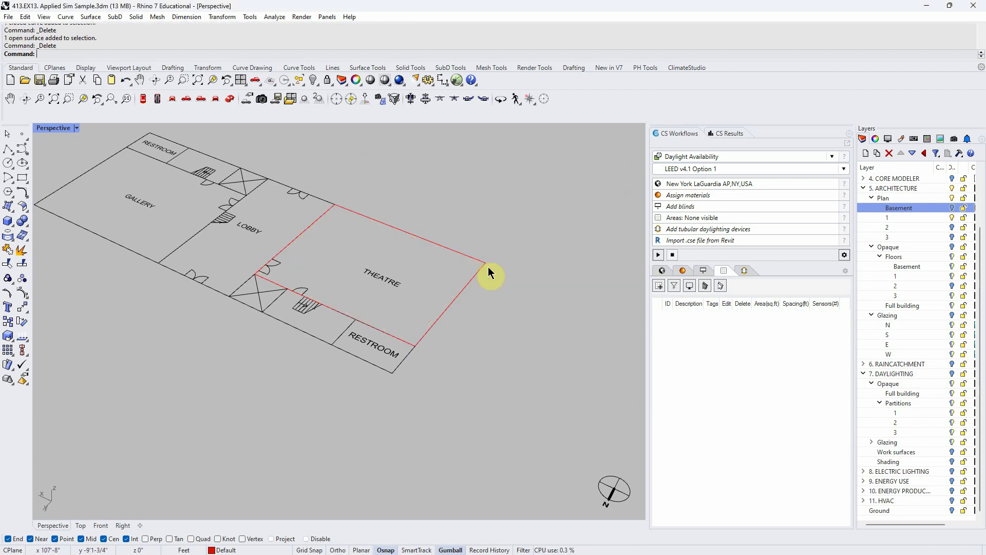
- Delete the Theatre outline curve from the floor plan
{"action": "right_click_drag", "start_coordinate": [503, 277], "coordinate": [515, 291]}
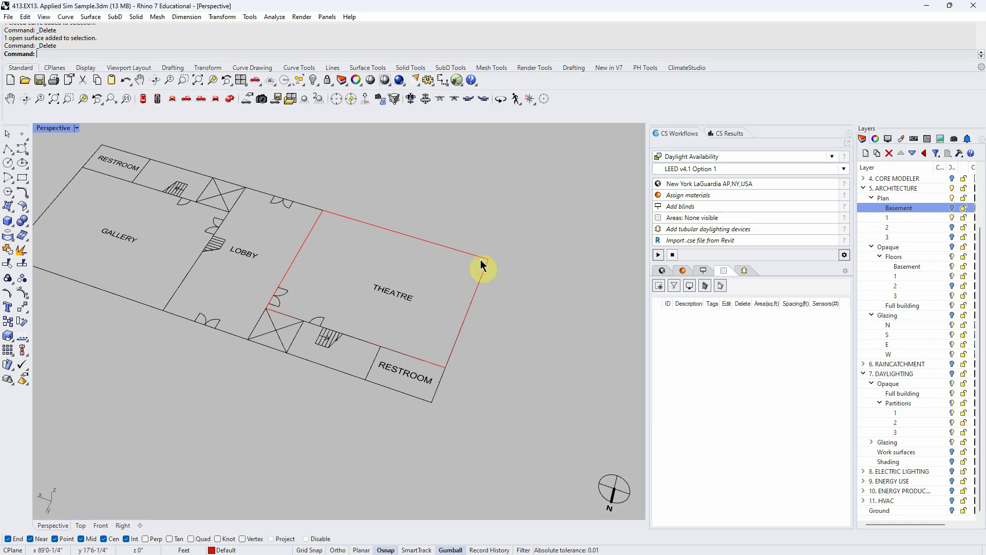
{"action": "left_click", "coordinate": [481, 265]}
{"action": "left_click", "coordinate": [520, 293]}
{"action": "key", "text": "Delete"}
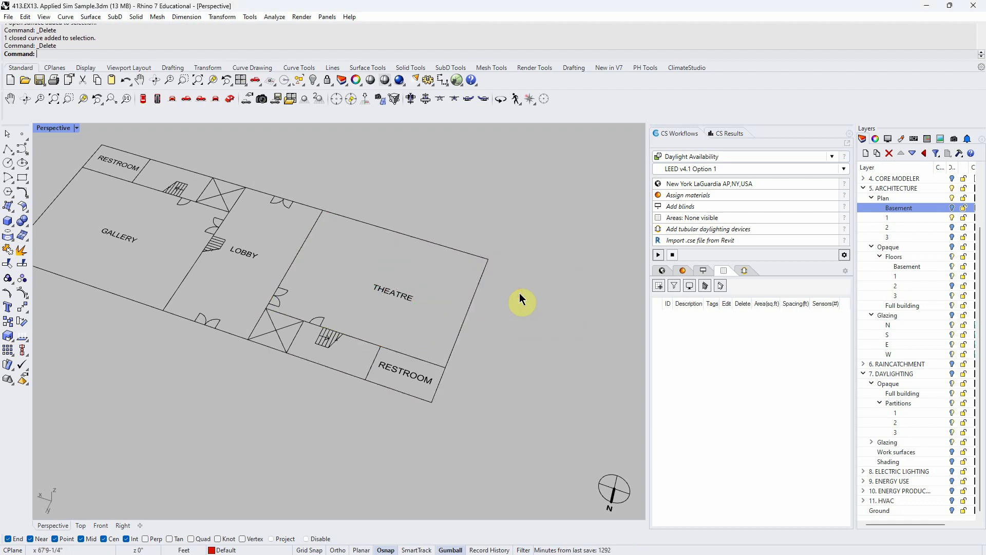
- Turn off the 5. ARCHITECTURE layer and turn on 7. DAYLIGHTING
{"action": "scroll", "coordinate": [521, 297], "scroll_direction": "down", "scroll_amount": 5}
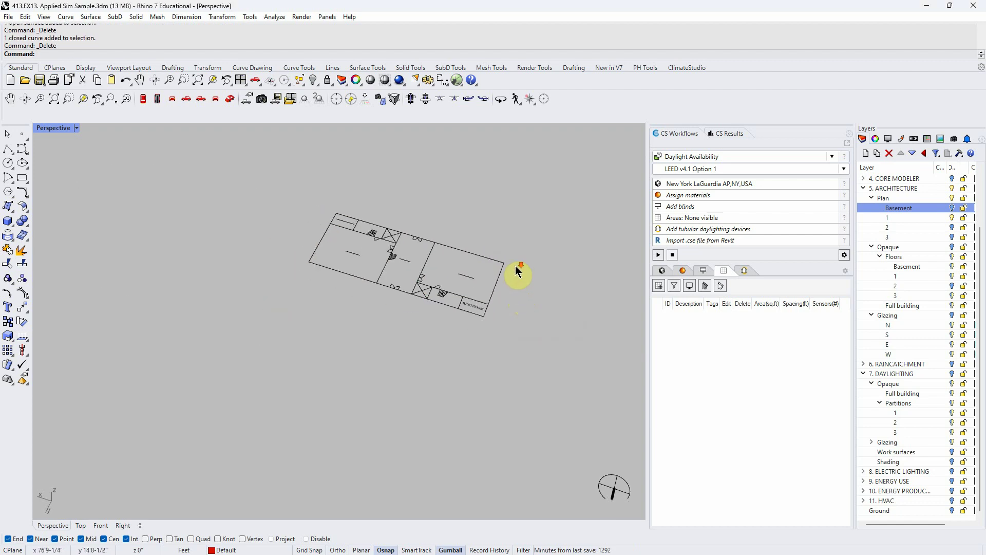
{"action": "left_click", "coordinate": [953, 188]}
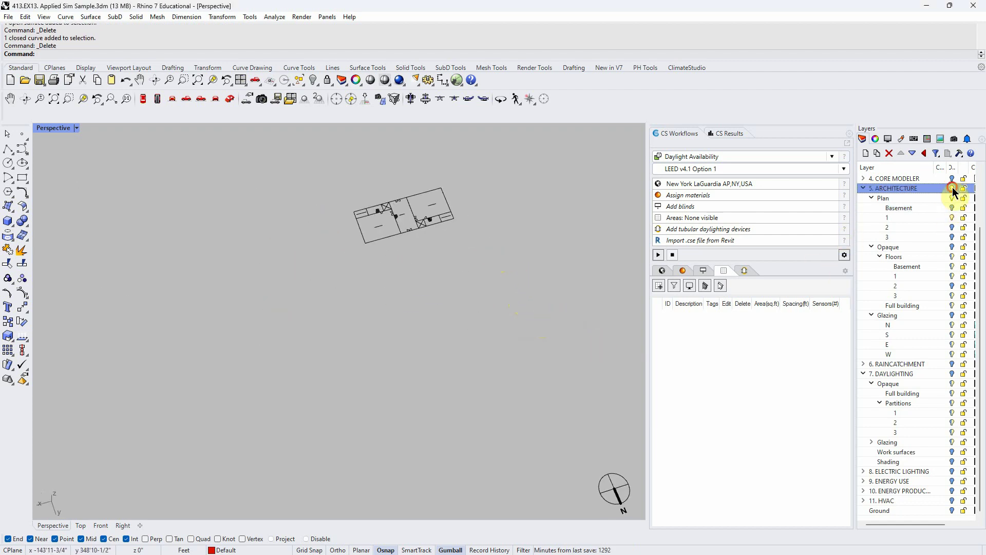
{"action": "left_click", "coordinate": [865, 189]}
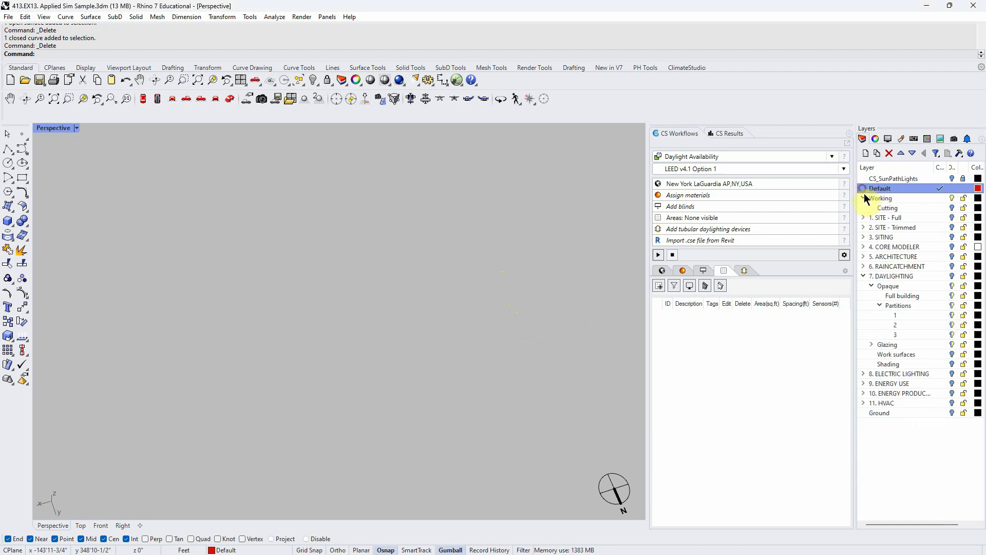
{"action": "left_click", "coordinate": [953, 276]}
{"action": "right_click_drag", "start_coordinate": [546, 304], "coordinate": [370, 183]}
- Turn on the Work surfaces layer (six sensor areas, 2743 sensors) and the Ground layer
{"action": "scroll", "coordinate": [370, 184], "scroll_direction": "up", "scroll_amount": 5}
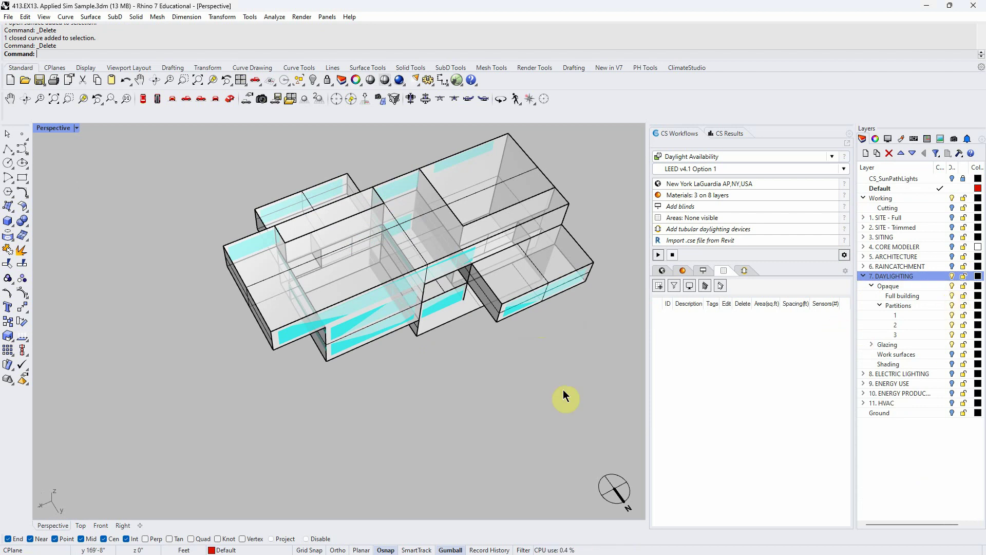
{"action": "right_click_drag", "start_coordinate": [478, 406], "coordinate": [482, 368]}
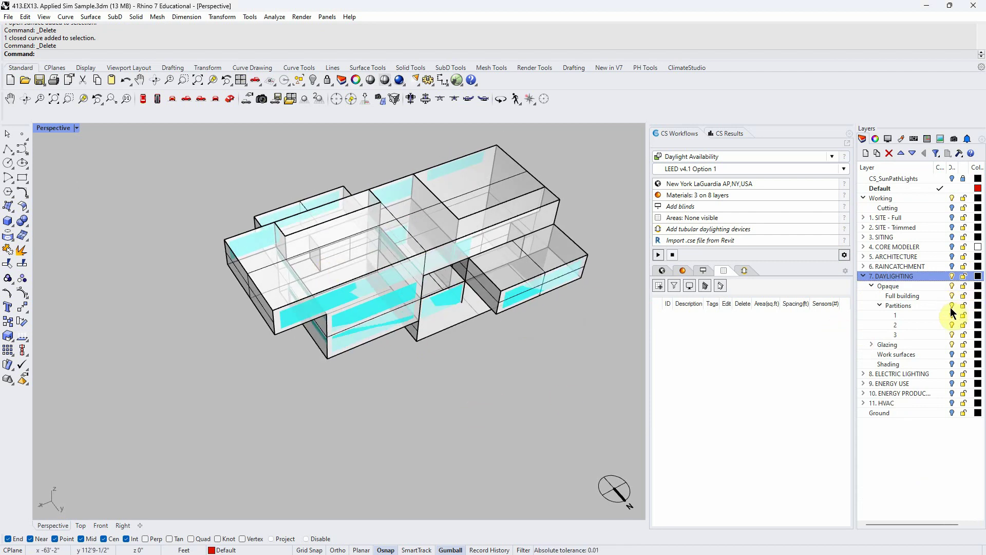
{"action": "left_click", "coordinate": [950, 354]}
{"action": "right_click_drag", "start_coordinate": [624, 364], "coordinate": [456, 328]}
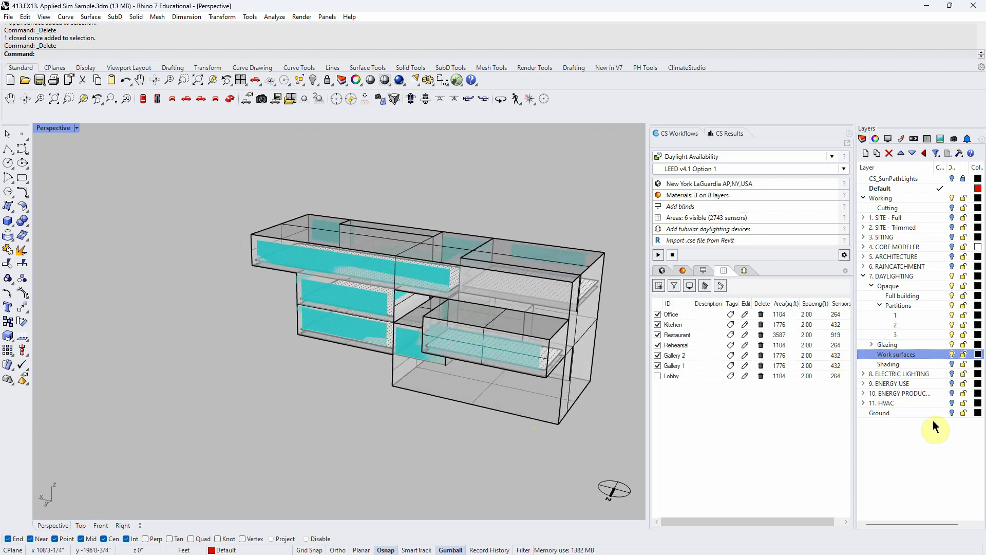
{"action": "left_click", "coordinate": [952, 413]}
- Orbit to a top-down view and set the Perspective viewport to Wireframe display
{"action": "mouse_move", "coordinate": [484, 429]}
{"action": "right_mouse_down"}
{"action": "mouse_move", "coordinate": [530, 438]}
{"action": "mouse_move", "coordinate": [539, 469]}
{"action": "mouse_move", "coordinate": [500, 410]}
{"action": "mouse_move", "coordinate": [496, 426]}
{"action": "right_mouse_up"}
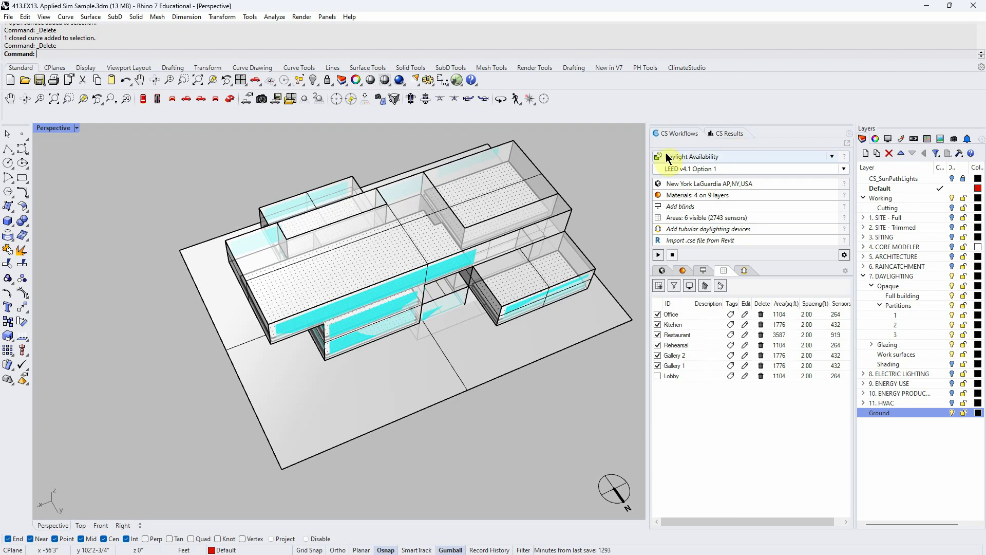
{"action": "right_click_drag", "start_coordinate": [607, 212], "coordinate": [439, 301]}
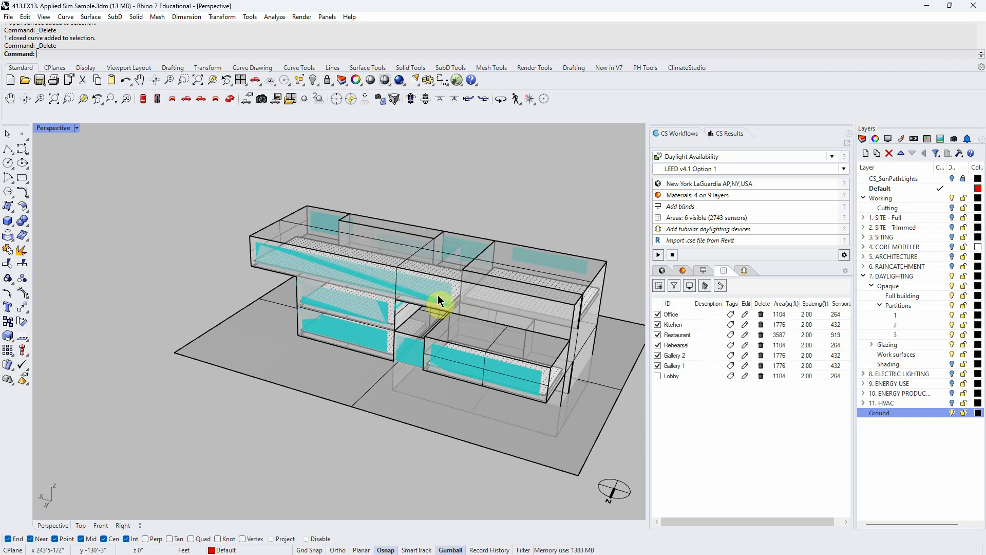
{"action": "right_click_drag", "start_coordinate": [431, 202], "coordinate": [562, 260]}
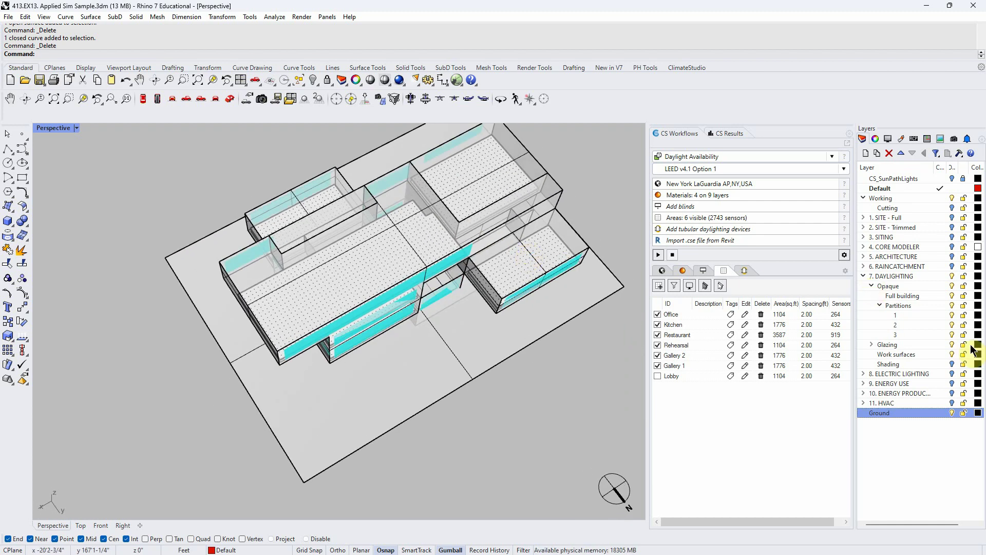
{"action": "left_click", "coordinate": [76, 128]}
{"action": "left_click", "coordinate": [111, 158]}
{"action": "right_click_drag", "start_coordinate": [177, 194], "coordinate": [409, 366]}
{"action": "scroll", "coordinate": [341, 353], "scroll_direction": "up", "scroll_amount": 5}
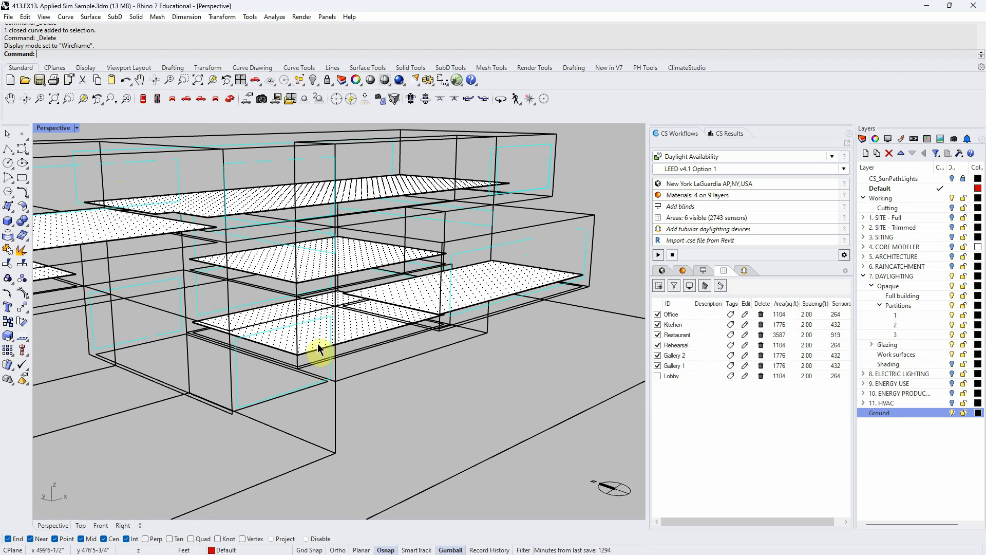
{"action": "right_click_drag", "start_coordinate": [410, 334], "coordinate": [480, 375]}
{"action": "scroll", "coordinate": [480, 374], "scroll_direction": "down", "scroll_amount": 4}
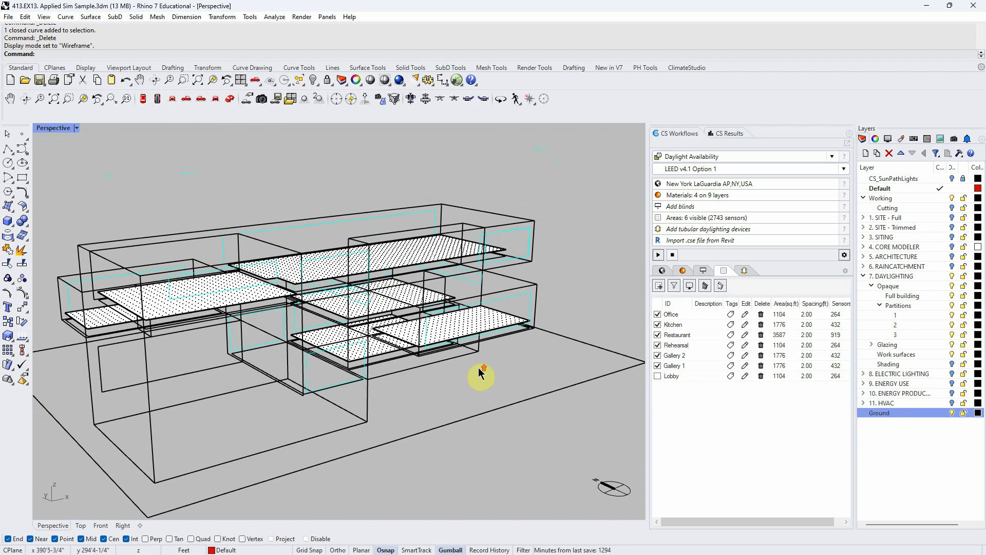
{"action": "right_click_drag", "start_coordinate": [269, 435], "coordinate": [502, 429]}
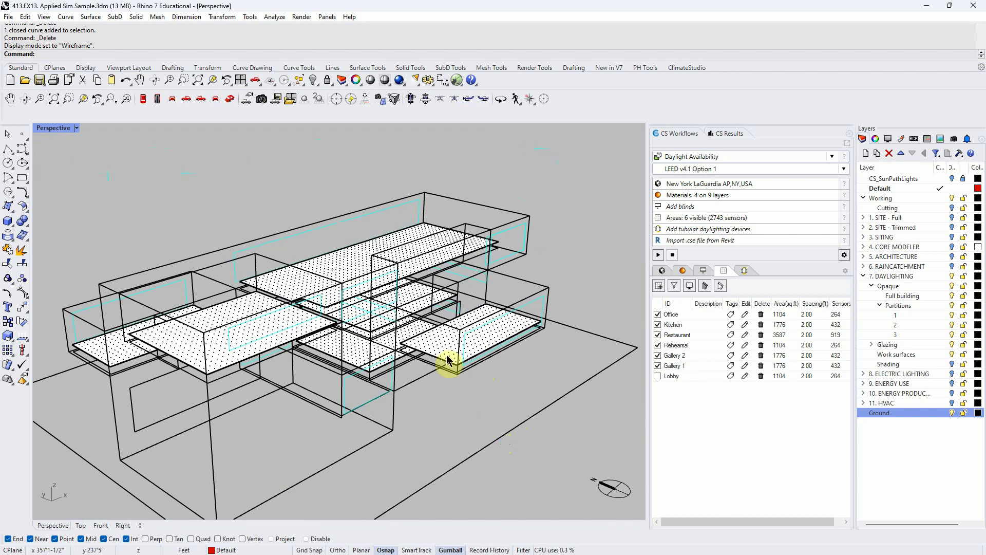
{"action": "right_click_drag", "start_coordinate": [452, 359], "coordinate": [438, 403]}
{"action": "right_click_drag", "start_coordinate": [329, 281], "coordinate": [374, 280]}
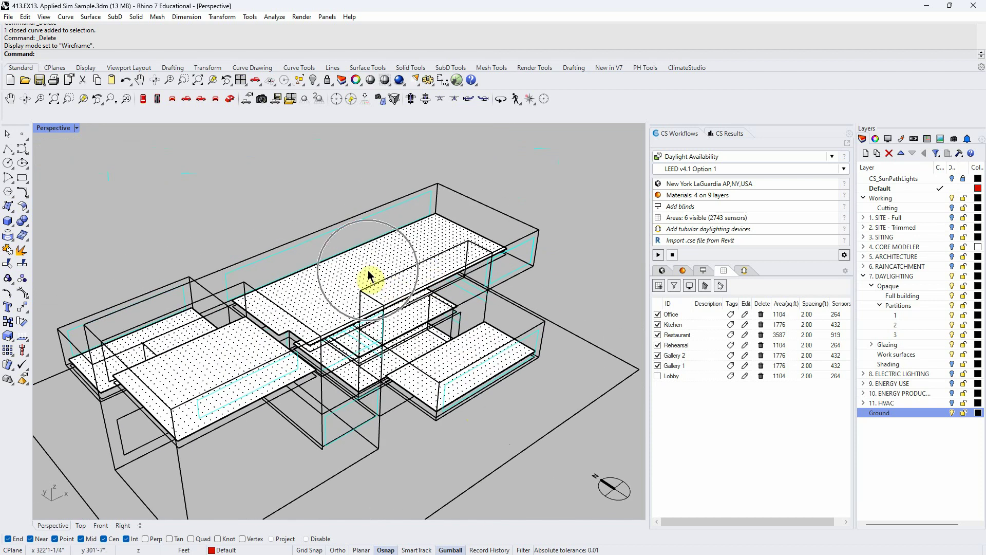
{"action": "right_click_drag", "start_coordinate": [441, 455], "coordinate": [440, 427]}
{"action": "scroll", "coordinate": [437, 386], "scroll_direction": "down", "scroll_amount": 5}
{"action": "scroll", "coordinate": [419, 373], "scroll_direction": "up", "scroll_amount": 5}
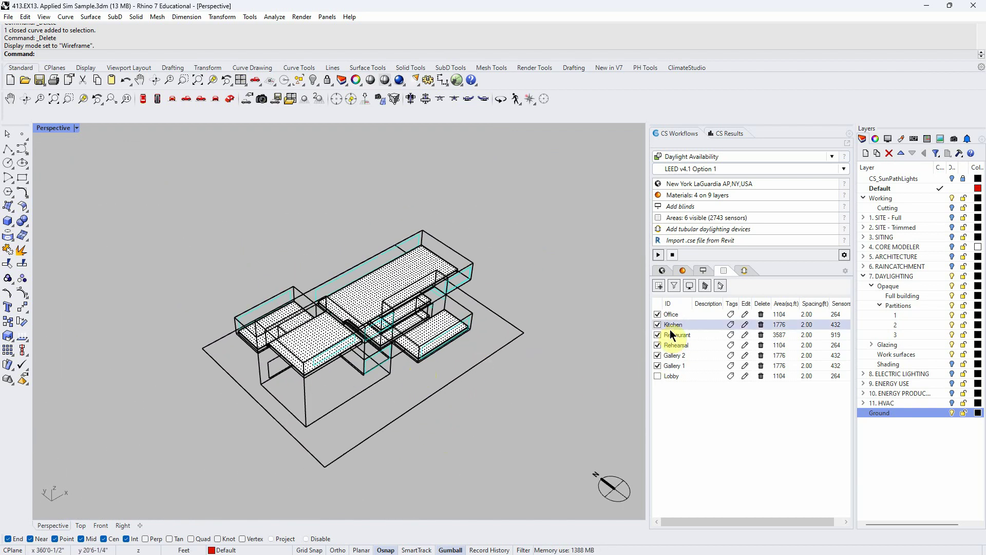
- List the layer material assignments and set the Perspective viewport to Ghosted display
{"action": "left_click", "coordinate": [685, 197]}
{"action": "right_click_drag", "start_coordinate": [466, 410], "coordinate": [429, 374]}
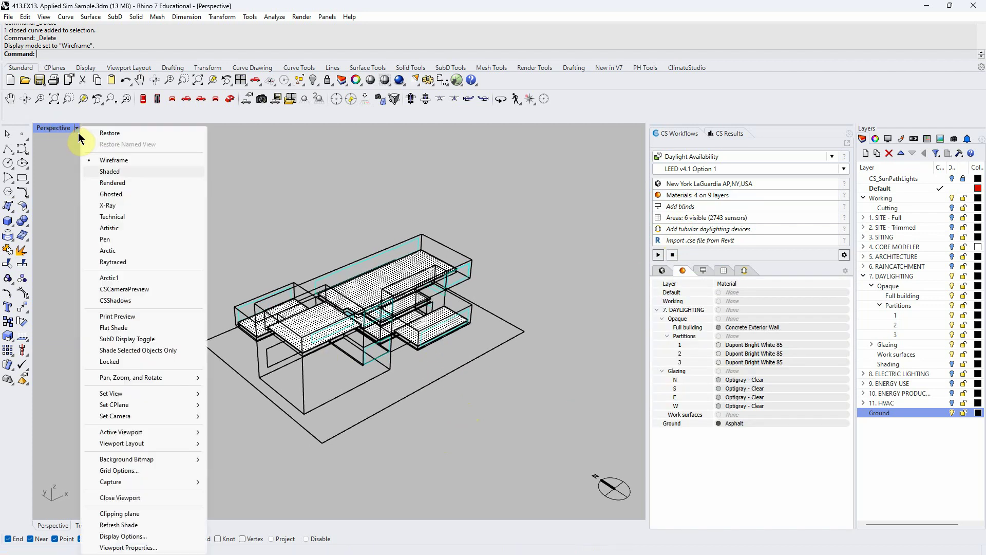
{"action": "left_click", "coordinate": [115, 196]}
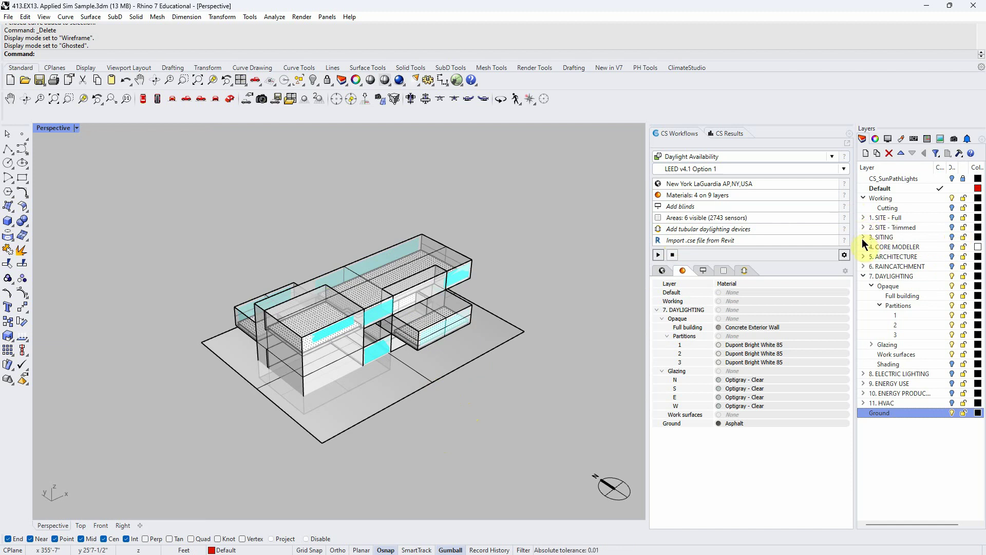
- Turn on the 2. SITE - Trimmed layer and orbit to inspect the surrounding buildings
{"action": "left_click", "coordinate": [952, 227]}
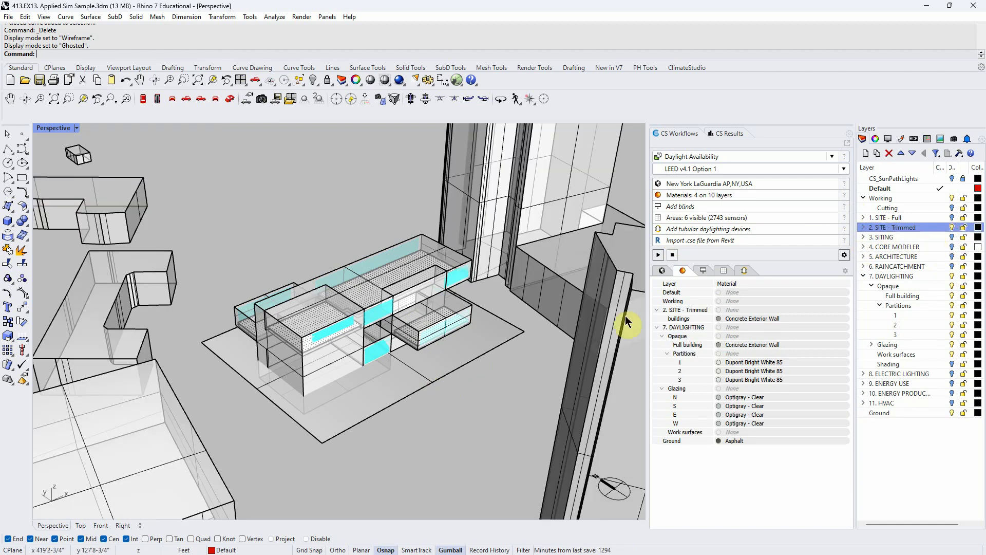
{"action": "right_click_drag", "start_coordinate": [585, 330], "coordinate": [535, 335]}
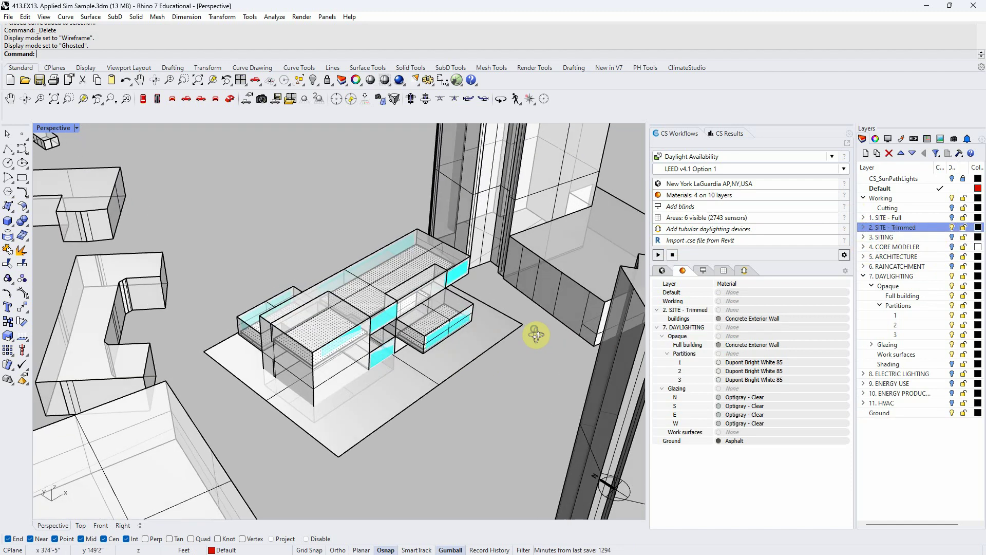
{"action": "left_click", "coordinate": [457, 370]}
{"action": "key", "text": "Escape"}
{"action": "right_click_drag", "start_coordinate": [445, 288], "coordinate": [506, 435]}
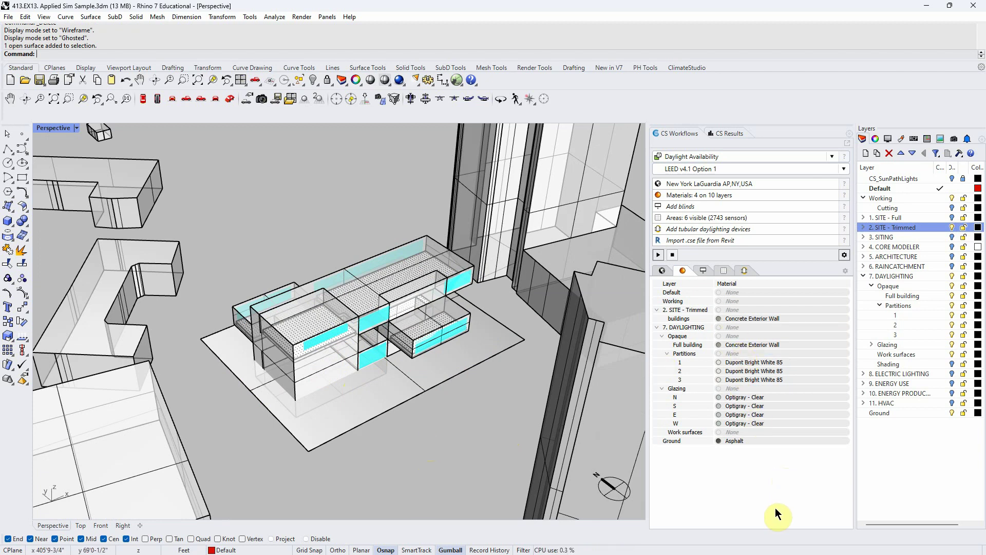
{"action": "scroll", "coordinate": [448, 406], "scroll_direction": "down", "scroll_amount": 3}
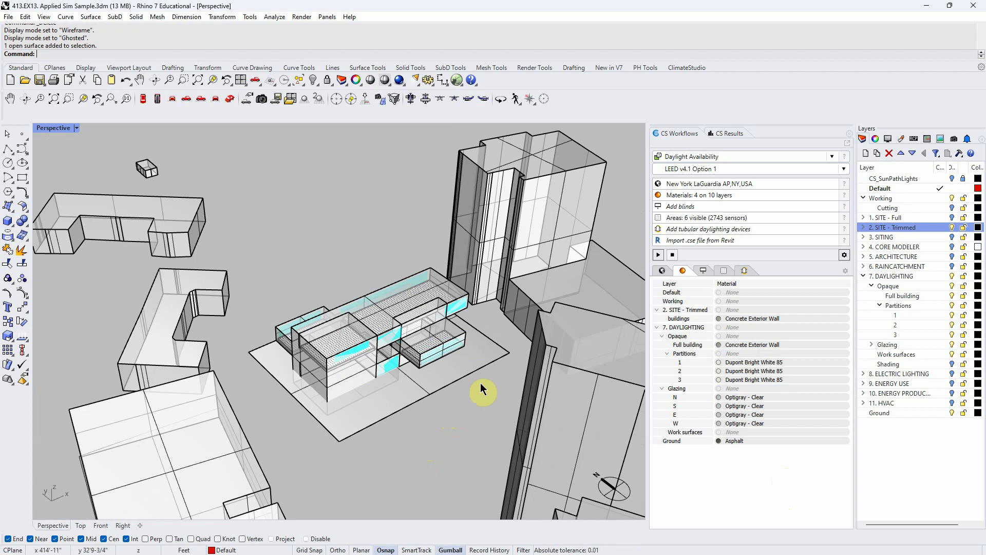
{"action": "left_click", "coordinate": [952, 228]}
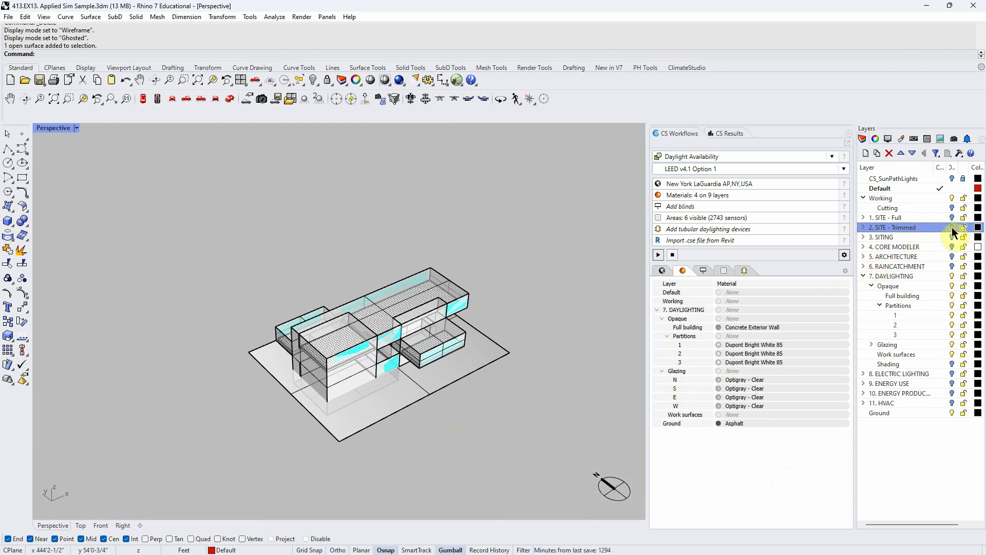
{"action": "left_click", "coordinate": [951, 227]}
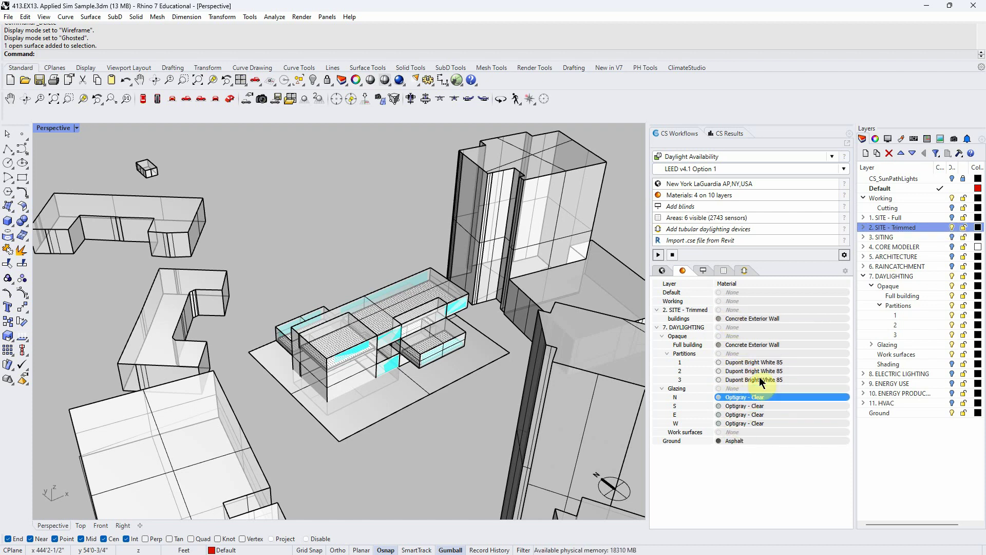
- Open the site buildings' Select Material dialog, cancel it, and toggle the site layer off and on
{"action": "left_click", "coordinate": [739, 319]}
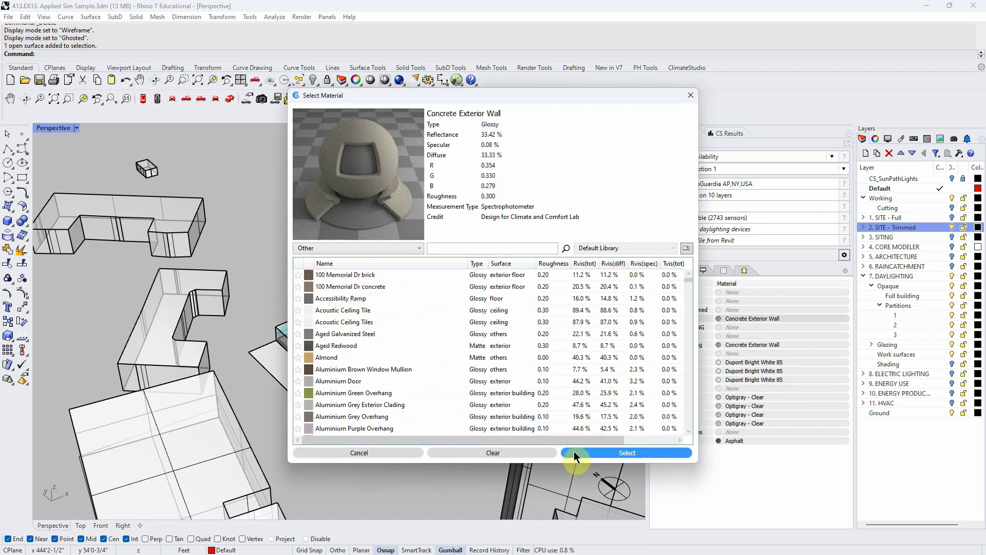
{"action": "left_click", "coordinate": [386, 454]}
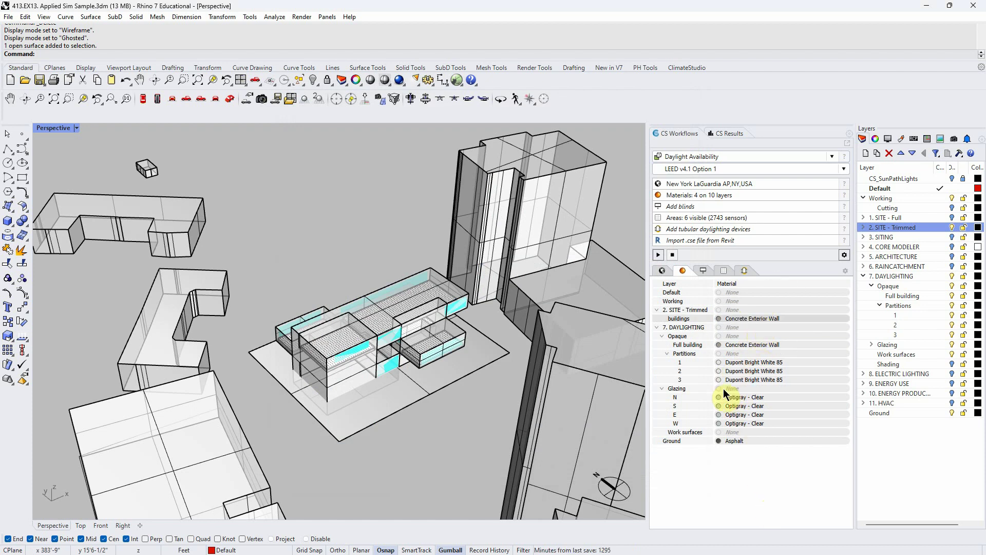
{"action": "left_click", "coordinate": [951, 227]}
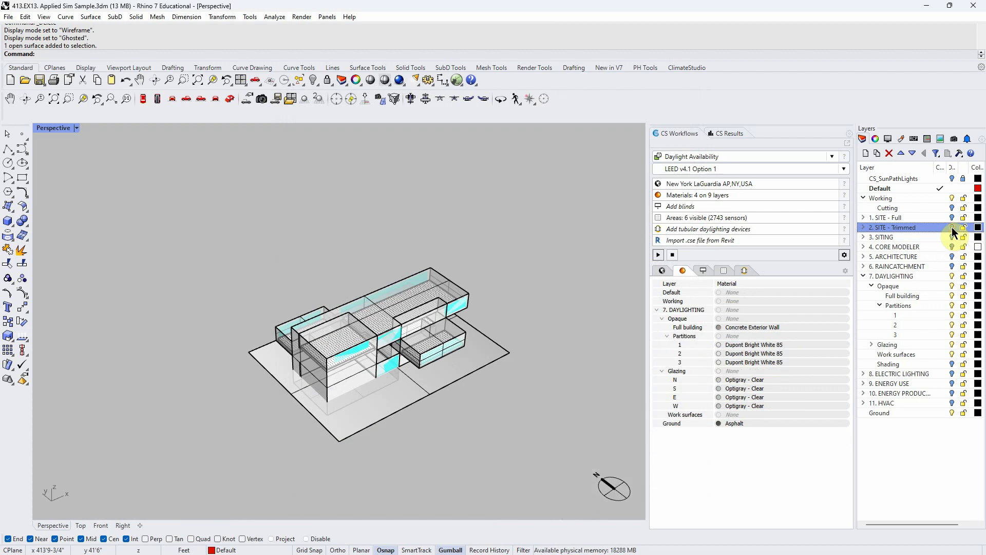
{"action": "left_click", "coordinate": [951, 227]}
{"action": "scroll", "coordinate": [447, 406], "scroll_direction": "up", "scroll_amount": 3}
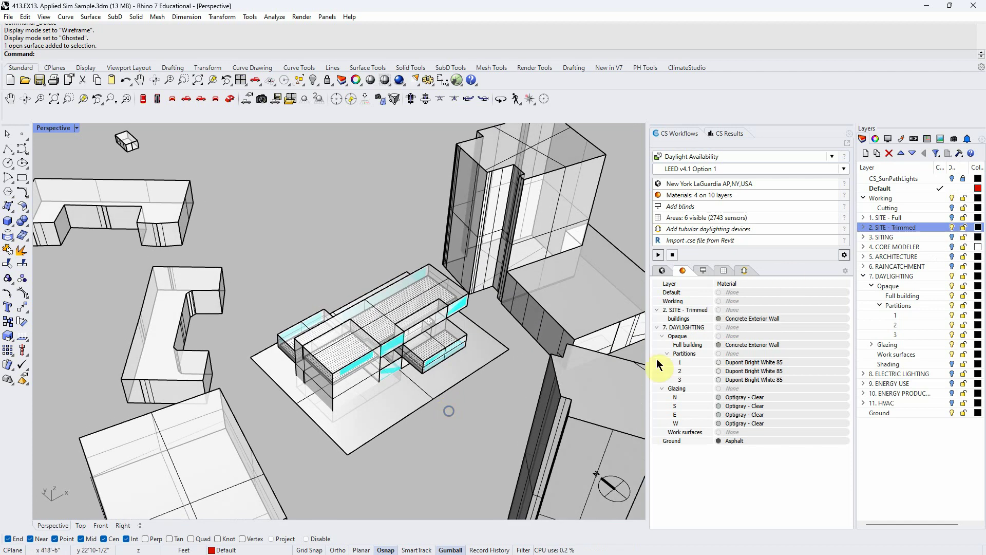
- Review the Ground, Partitions, Full building and N glazing materials, cancelling the N glazing chooser
{"action": "left_click", "coordinate": [733, 441]}
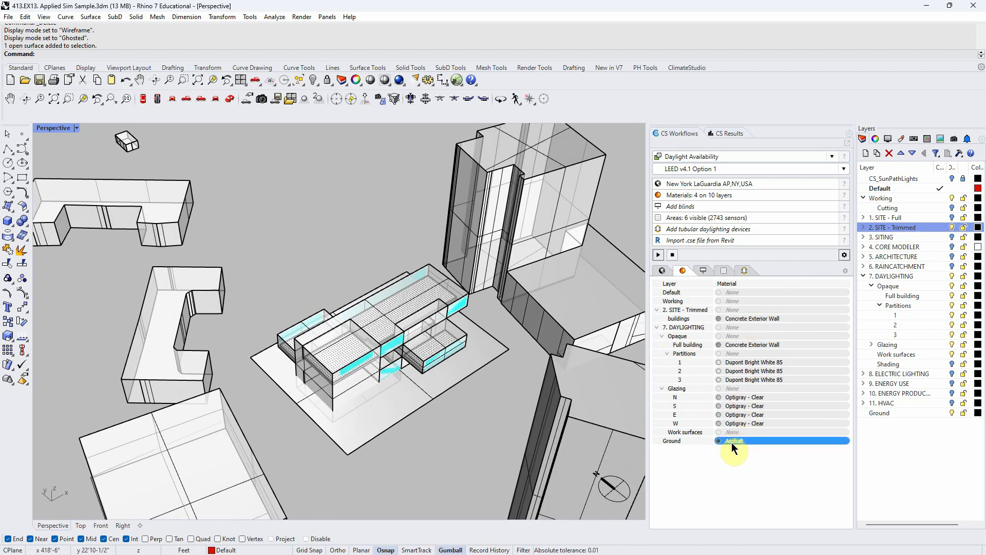
{"action": "left_click", "coordinate": [747, 362]}
{"action": "left_click", "coordinate": [750, 345]}
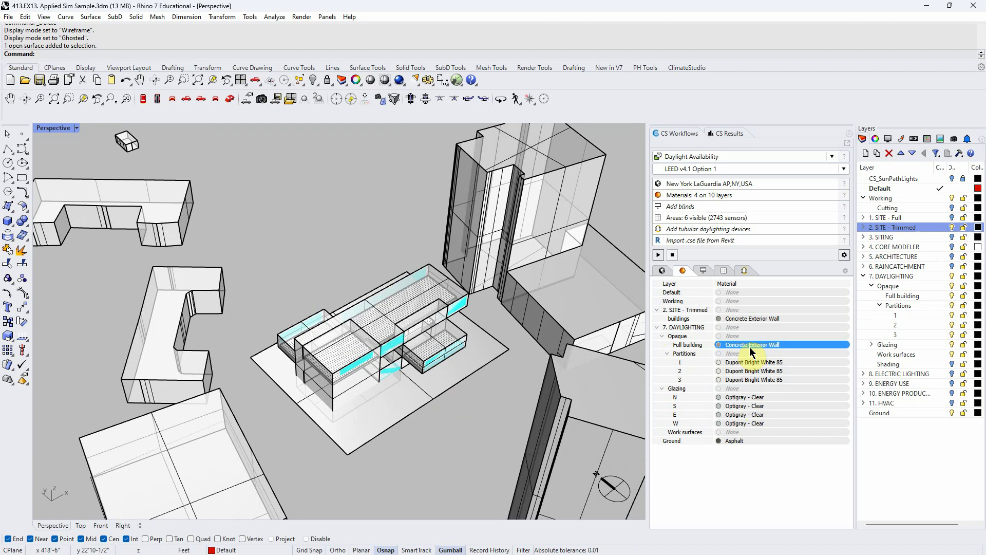
{"action": "left_click", "coordinate": [740, 362]}
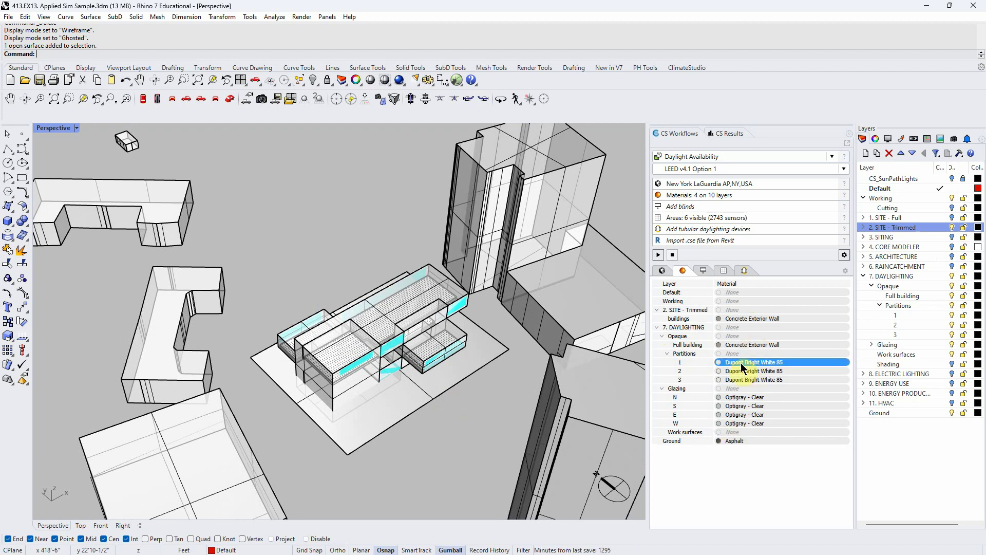
{"action": "left_click", "coordinate": [745, 354]}
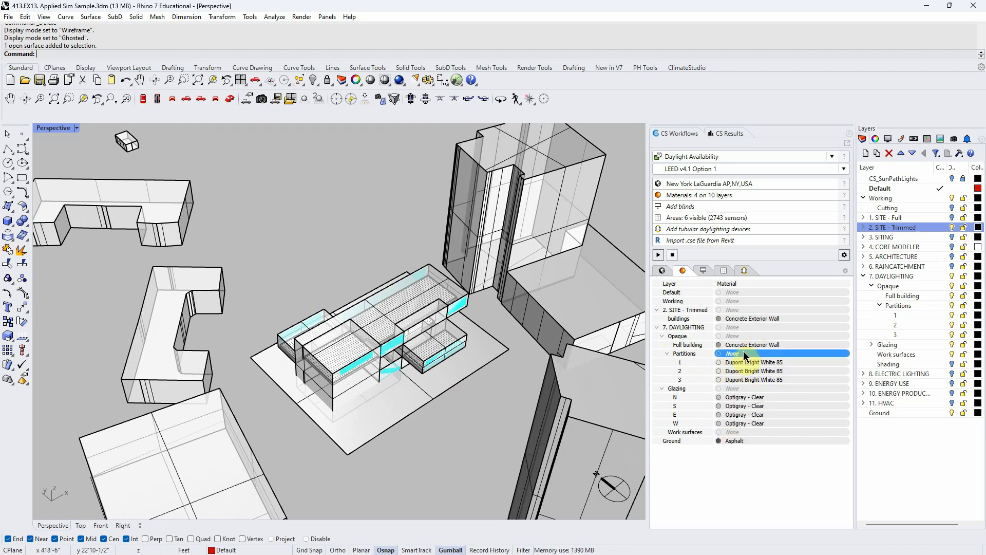
{"action": "left_click", "coordinate": [745, 345]}
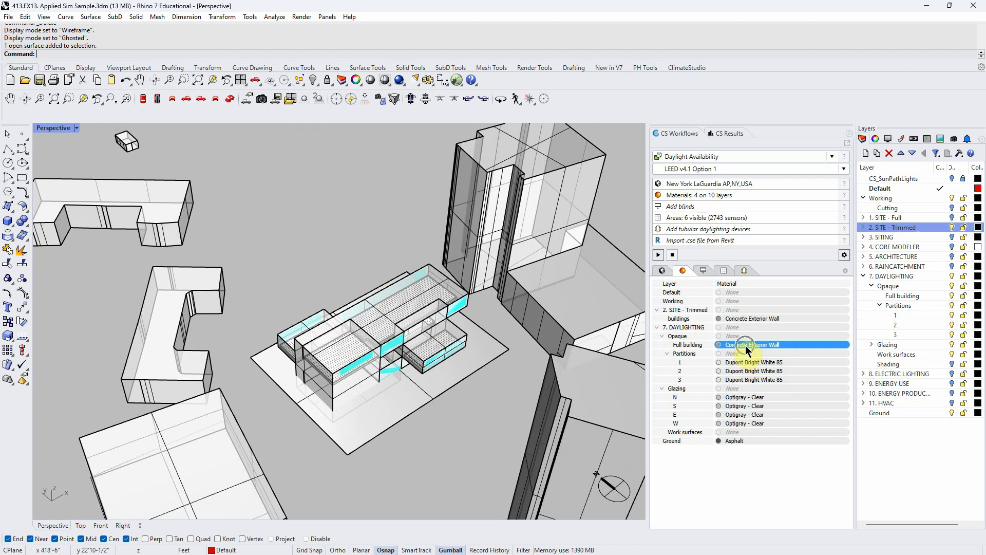
{"action": "left_click", "coordinate": [738, 397]}
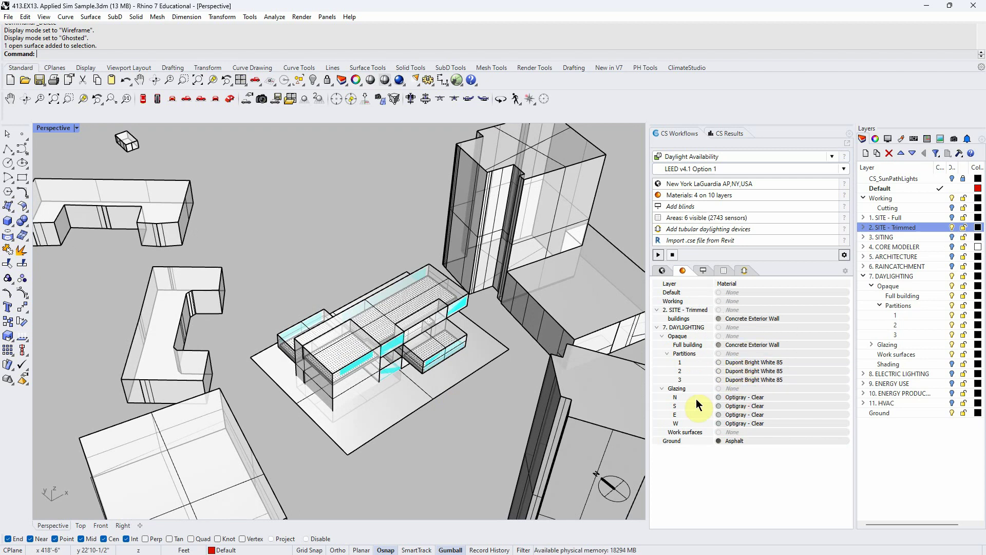
{"action": "double_click", "coordinate": [736, 398]}
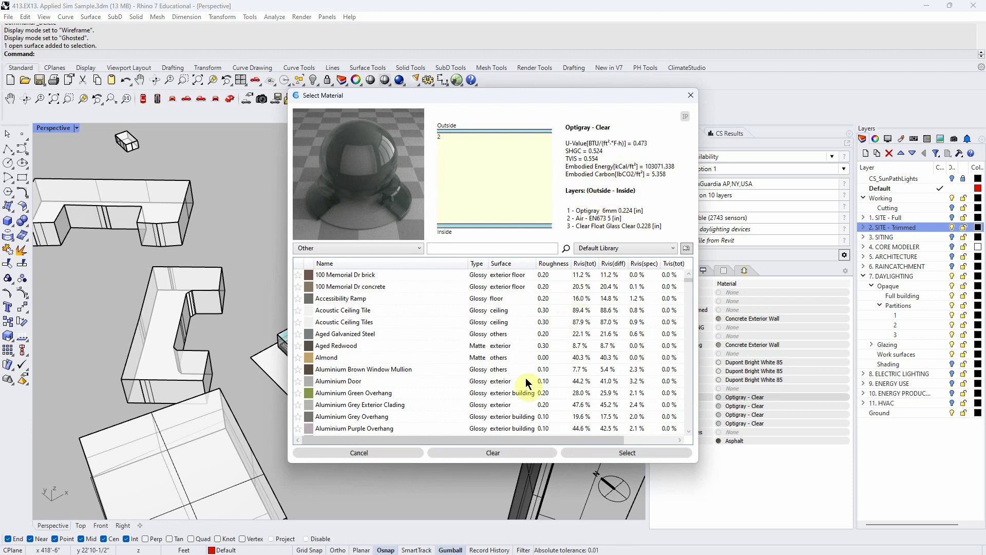
{"action": "left_click", "coordinate": [394, 454]}
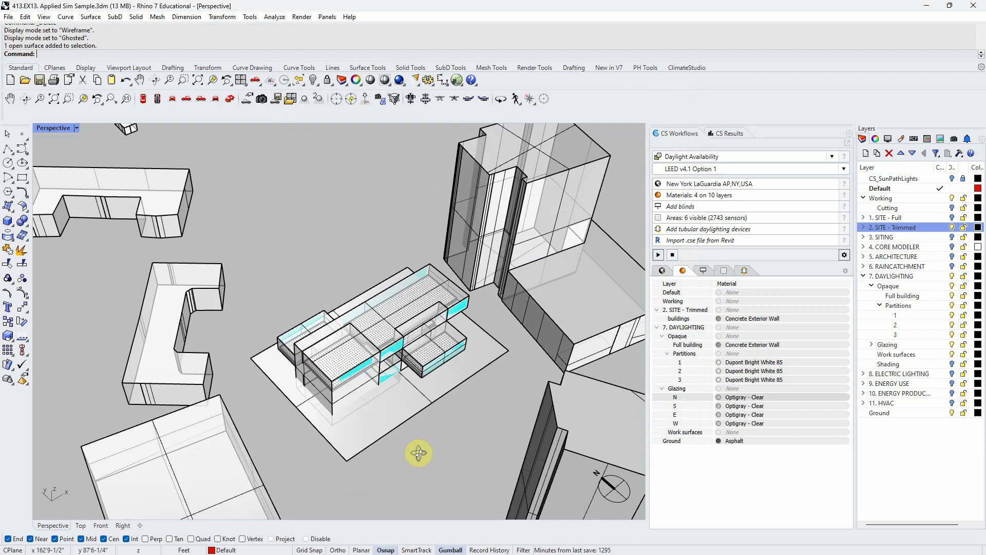
- Load the d. DA2 .5 .5 run in CS Results and zoom in on its illuminance map
{"action": "left_click", "coordinate": [723, 133]}
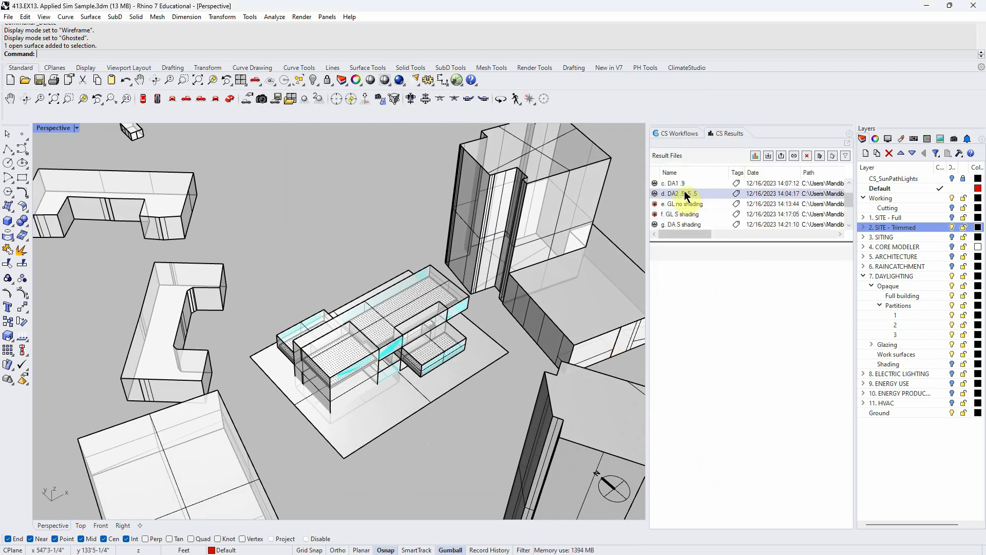
{"action": "left_click", "coordinate": [684, 193]}
{"action": "scroll", "coordinate": [414, 264], "scroll_direction": "up", "scroll_amount": 6}
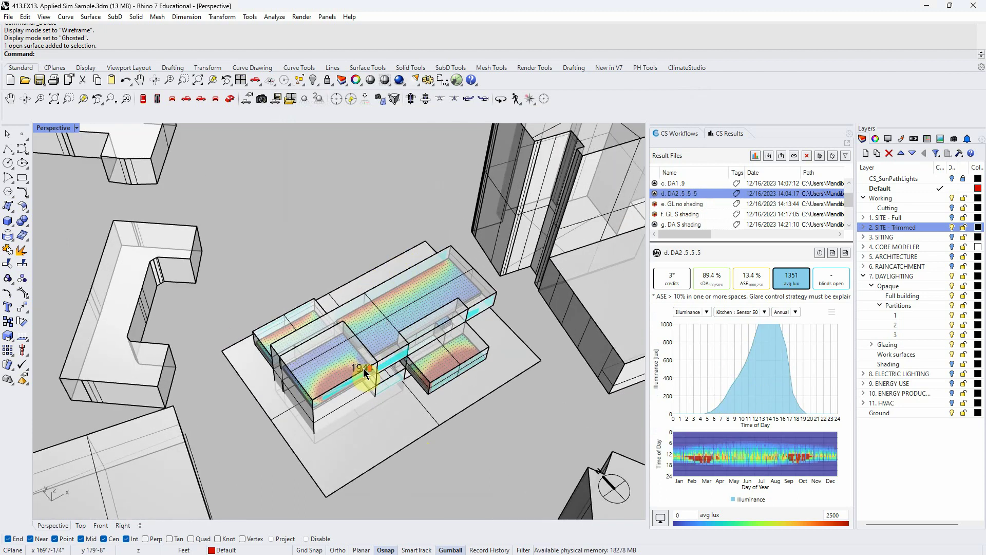
{"action": "scroll", "coordinate": [363, 371], "scroll_direction": "up", "scroll_amount": 4}
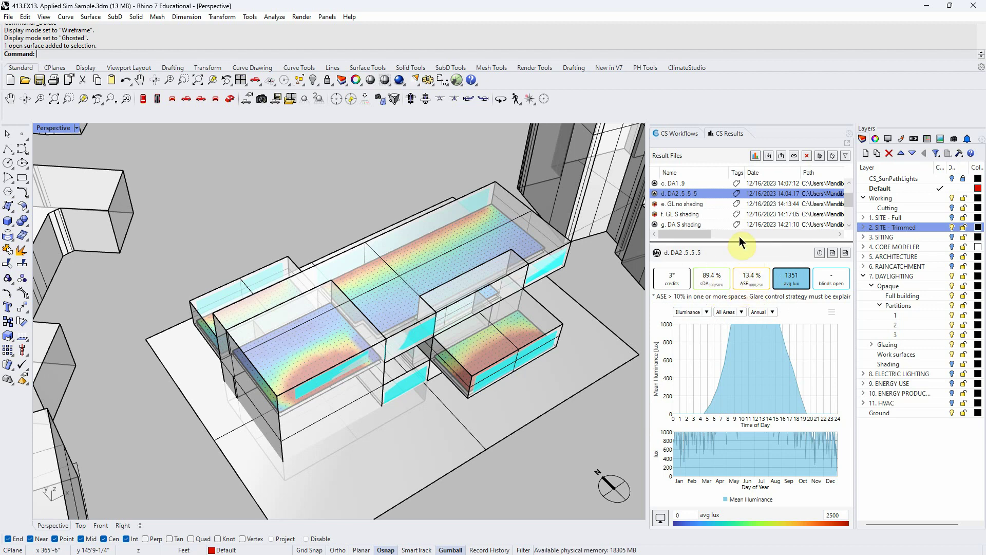
- Collapse the result file list, expand the per-zone table, and highlight the Office zone (72.73% ASE)
{"action": "left_click_drag", "start_coordinate": [747, 243], "coordinate": [750, 169]}
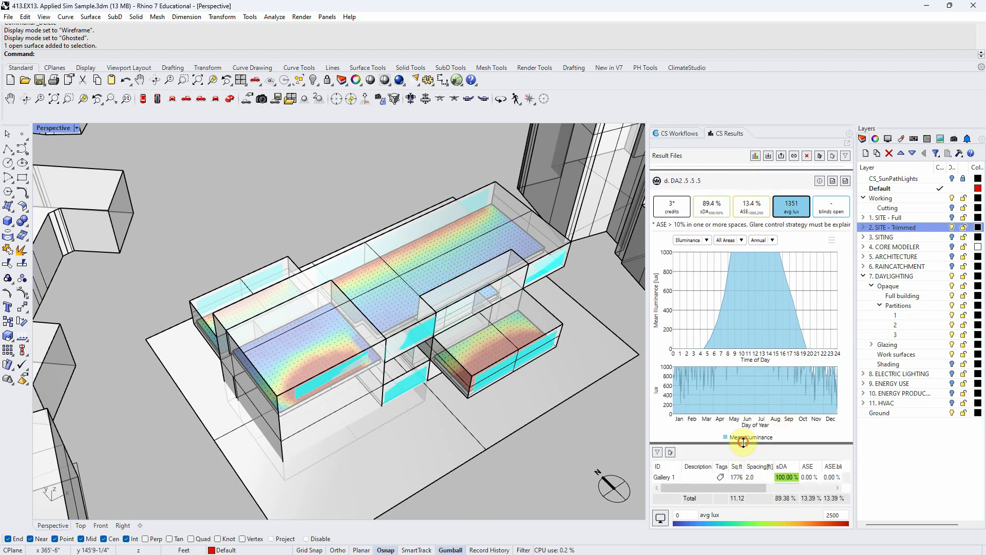
{"action": "left_click_drag", "start_coordinate": [744, 442], "coordinate": [752, 288]}
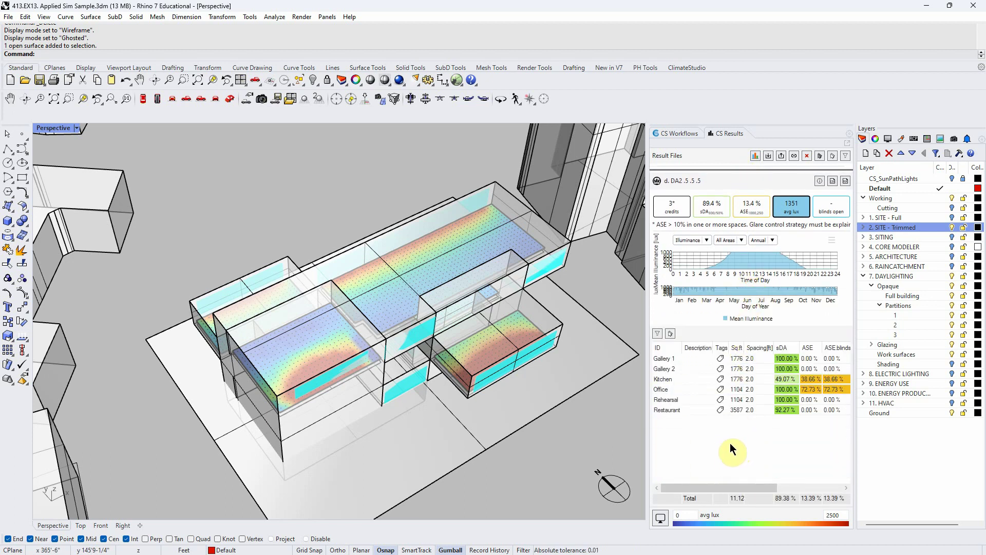
{"action": "right_click_drag", "start_coordinate": [606, 465], "coordinate": [574, 455]}
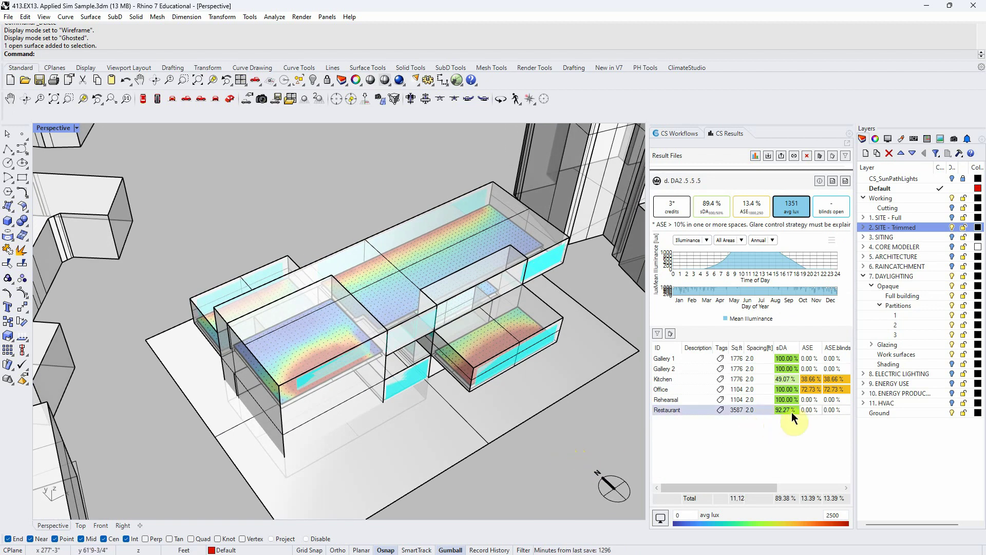
{"action": "left_click", "coordinate": [678, 388]}
{"action": "right_click_drag", "start_coordinate": [488, 469], "coordinate": [396, 418]}
- Check Kitchen and Office sensor readouts, the Rehearsal zone, and the all-areas illuminance chart
{"action": "left_click", "coordinate": [299, 343]}
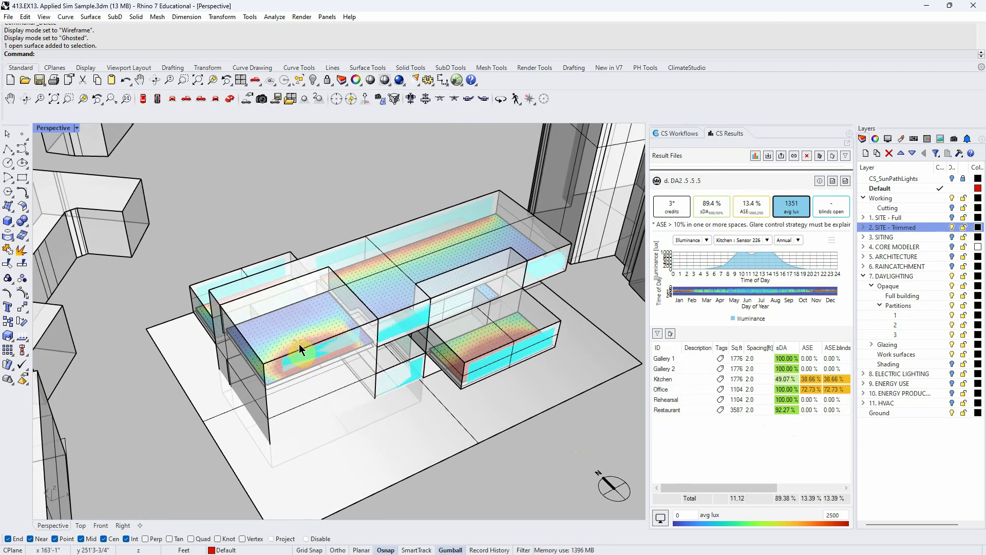
{"action": "left_click", "coordinate": [497, 363]}
{"action": "left_click", "coordinate": [658, 400]}
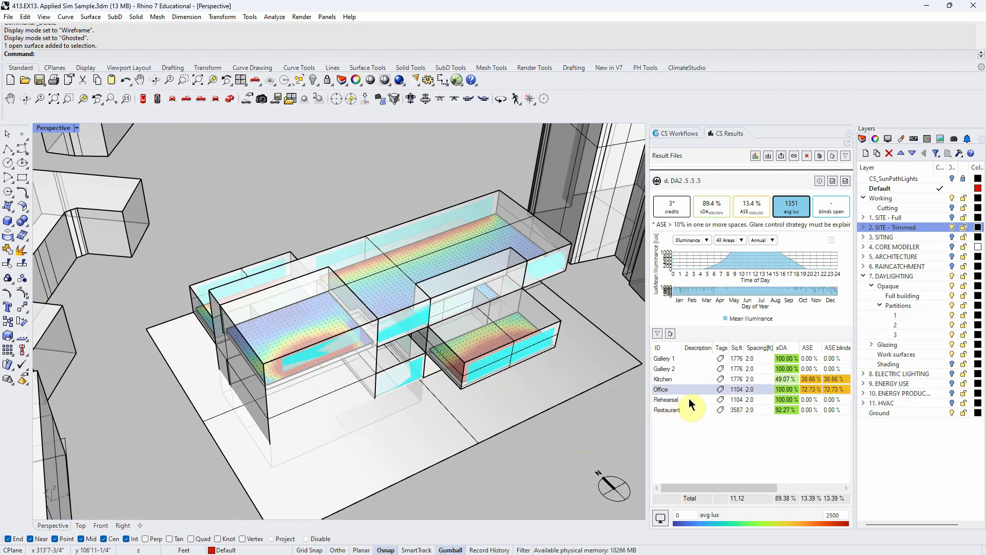
{"action": "left_click", "coordinate": [498, 362]}
{"action": "left_click", "coordinate": [510, 392]}
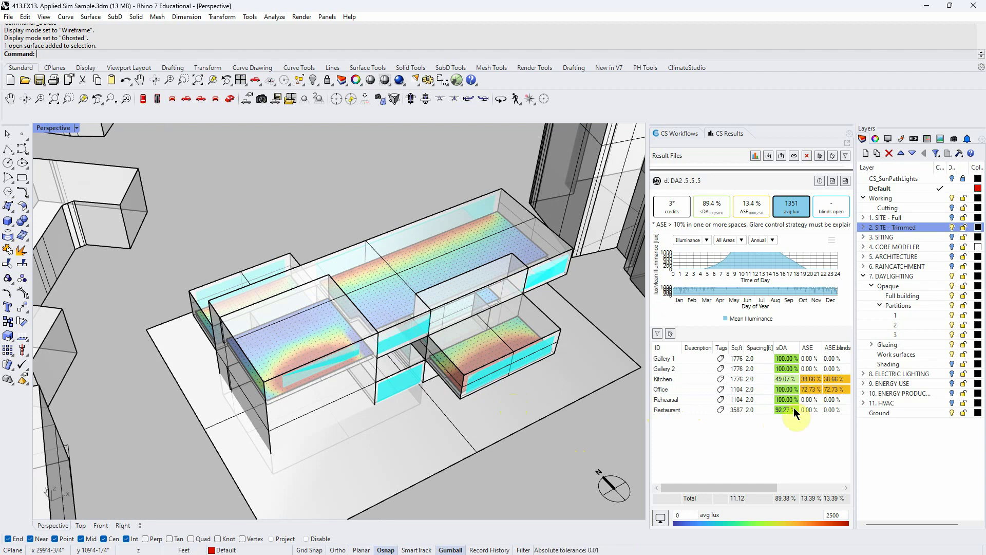
{"action": "right_click_drag", "start_coordinate": [315, 445], "coordinate": [427, 450]}
{"action": "left_click", "coordinate": [694, 266]}
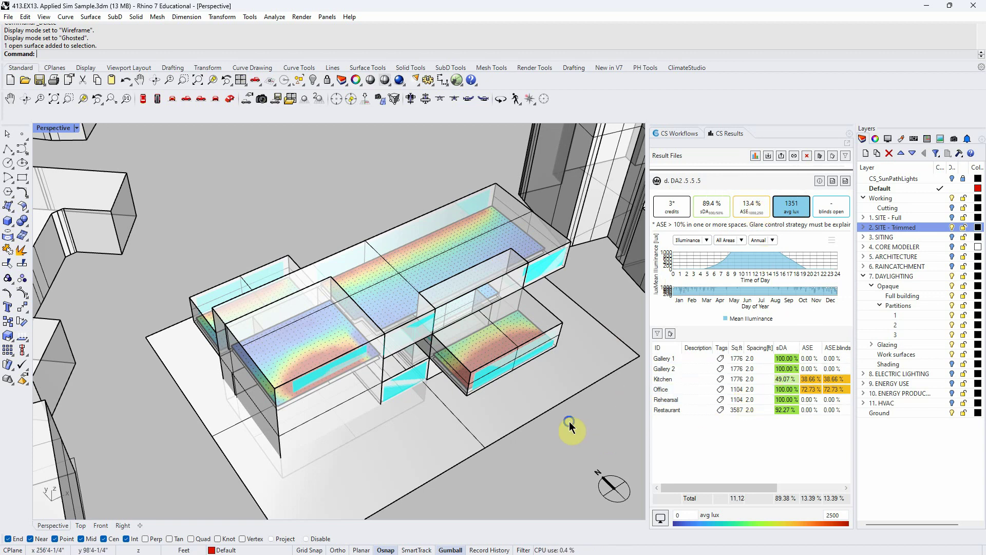
{"action": "right_click_drag", "start_coordinate": [572, 427], "coordinate": [565, 412]}
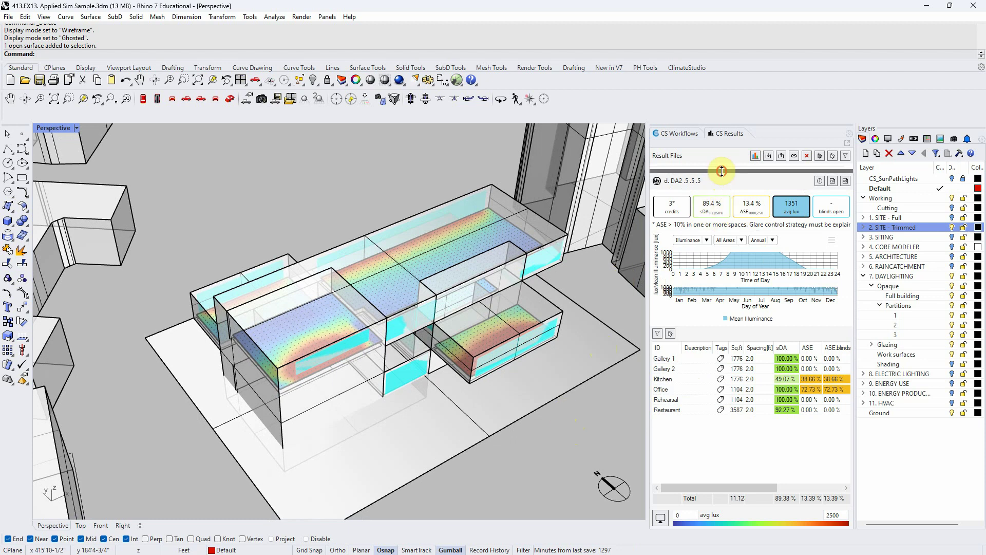
- Enlarge the Result Files list and sort the runs by date, oldest first
{"action": "left_click_drag", "start_coordinate": [716, 170], "coordinate": [723, 262]}
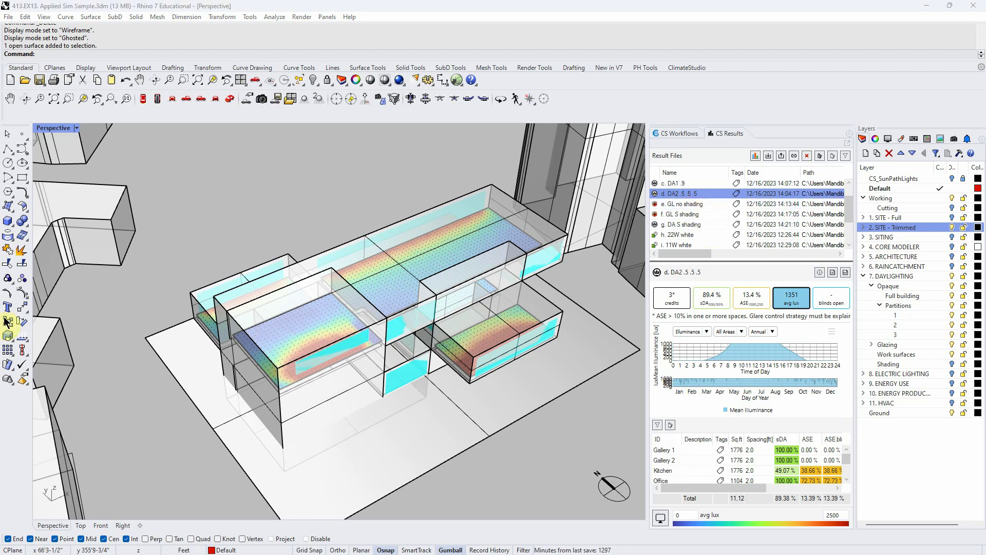
{"action": "right_click_drag", "start_coordinate": [520, 374], "coordinate": [559, 391]}
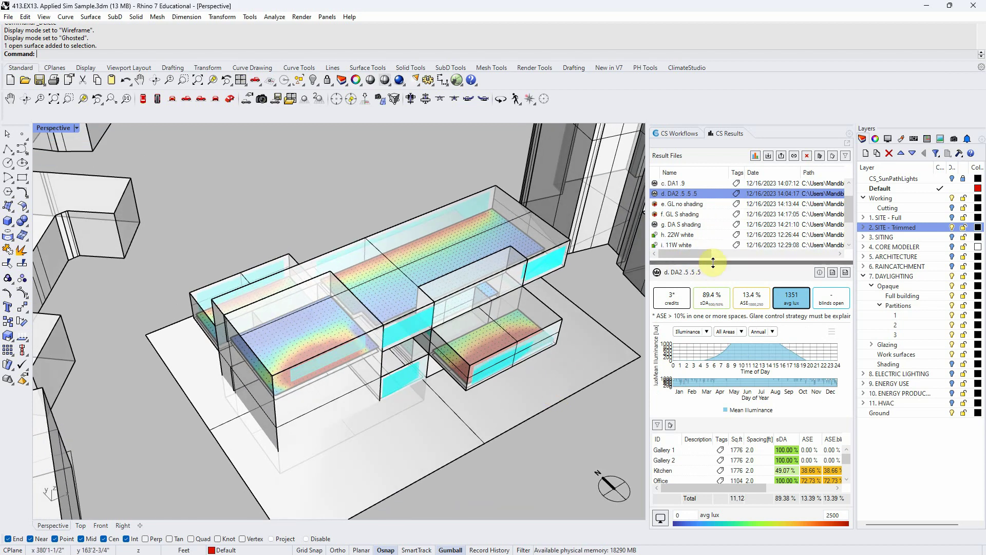
{"action": "left_click_drag", "start_coordinate": [691, 262], "coordinate": [726, 251]}
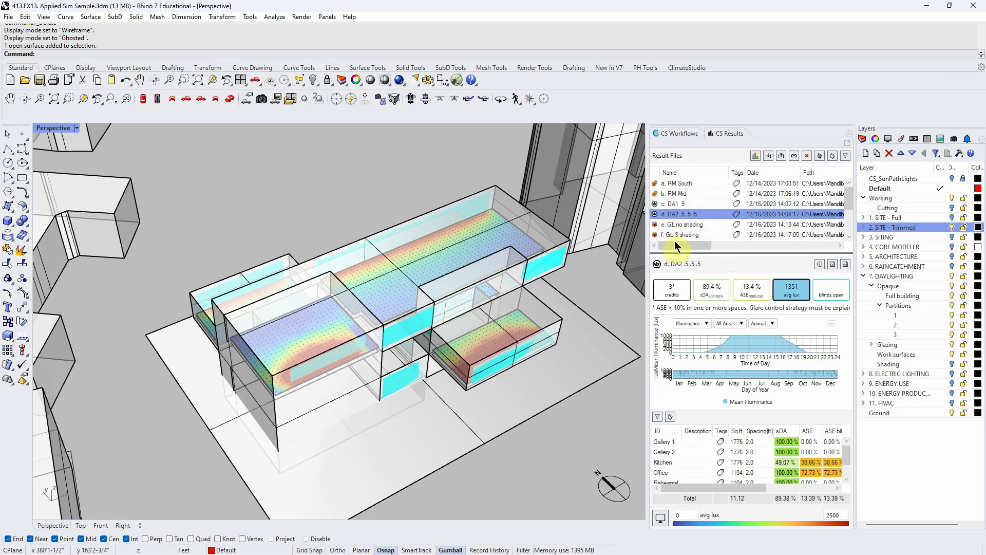
{"action": "left_click", "coordinate": [765, 174]}
{"action": "left_click", "coordinate": [767, 176]}
{"action": "left_click", "coordinate": [768, 176]}
{"action": "left_click", "coordinate": [768, 176]}
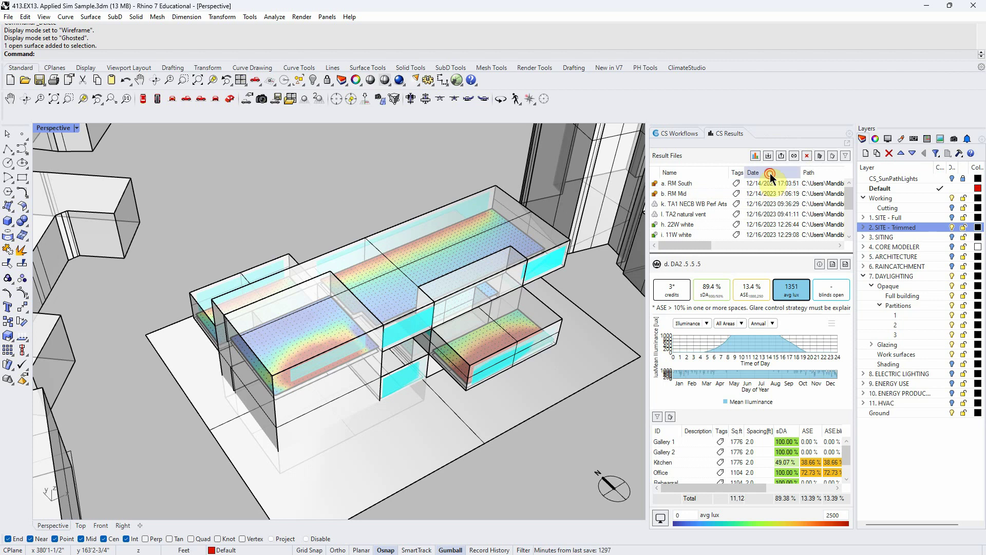
- Sort results by name, expand the list to show every run, and load c. DA1 .9
{"action": "left_click", "coordinate": [697, 175]}
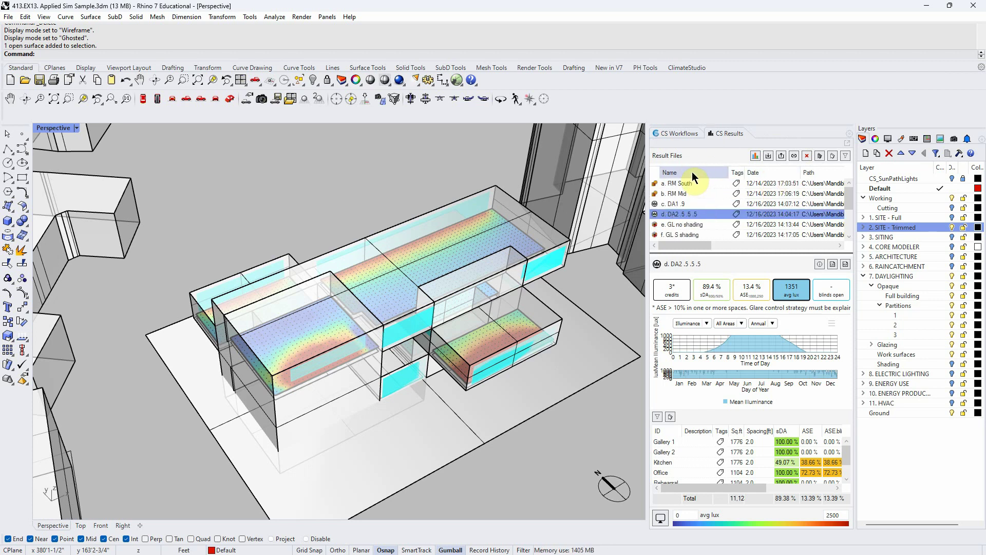
{"action": "left_click_drag", "start_coordinate": [703, 254], "coordinate": [715, 318]}
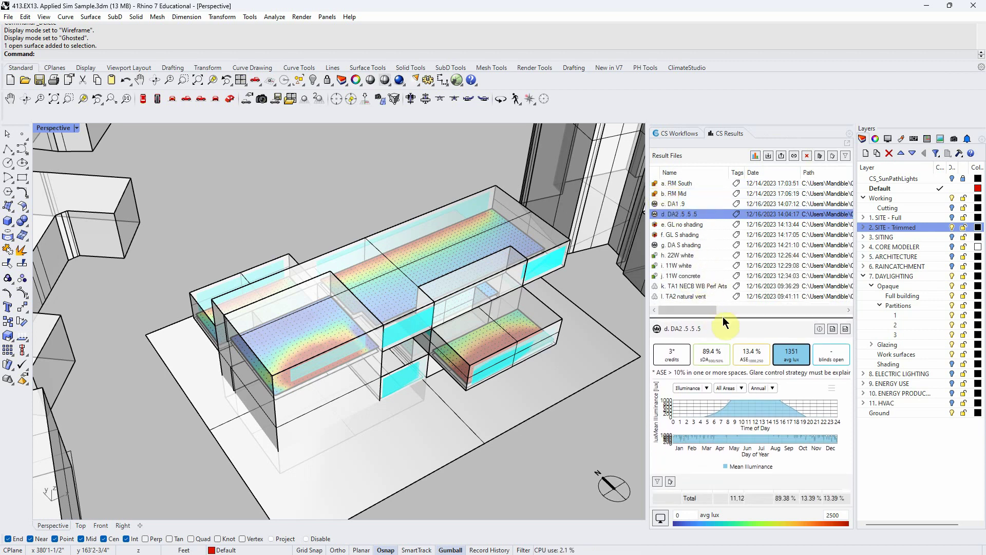
{"action": "left_click_drag", "start_coordinate": [724, 319], "coordinate": [724, 320]}
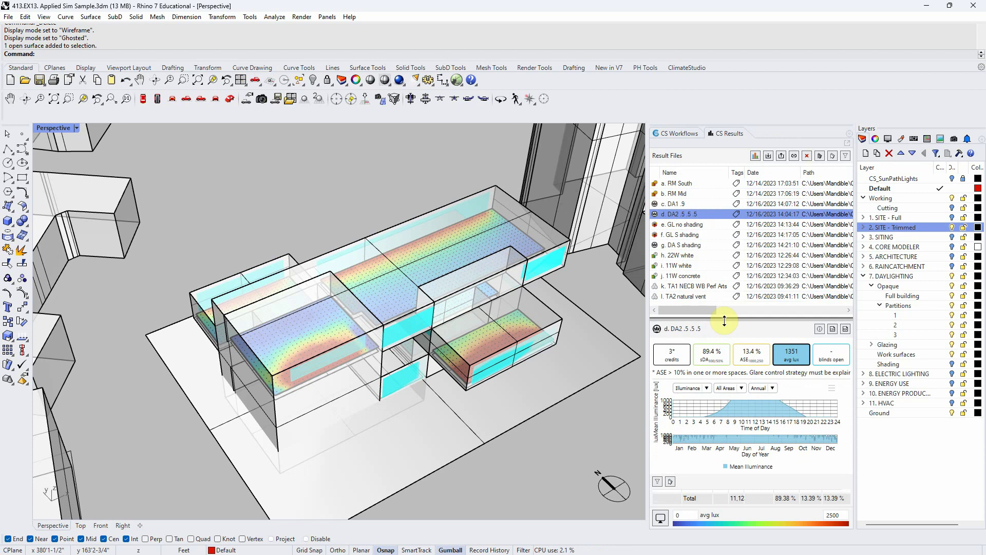
{"action": "left_click", "coordinate": [678, 204]}
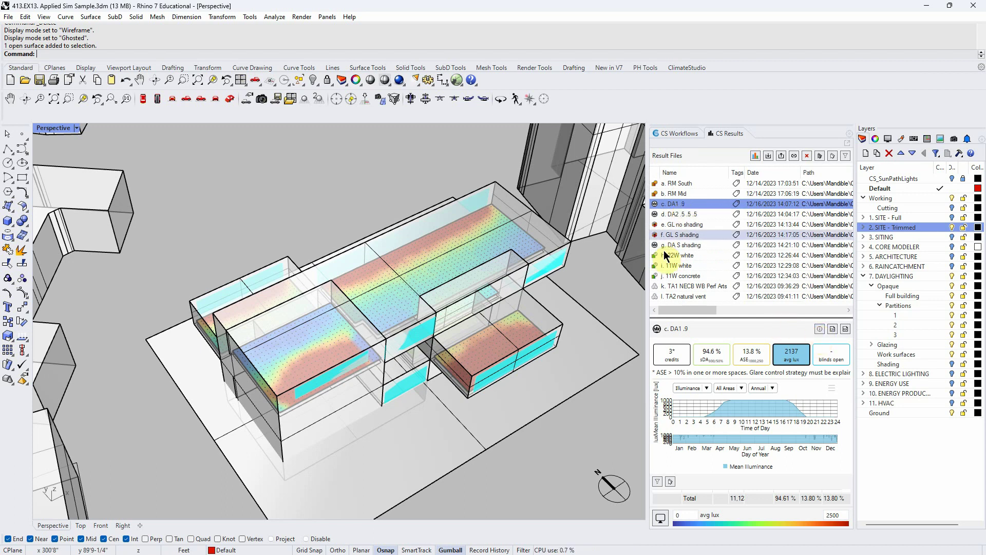
{"action": "left_click", "coordinate": [820, 332]}
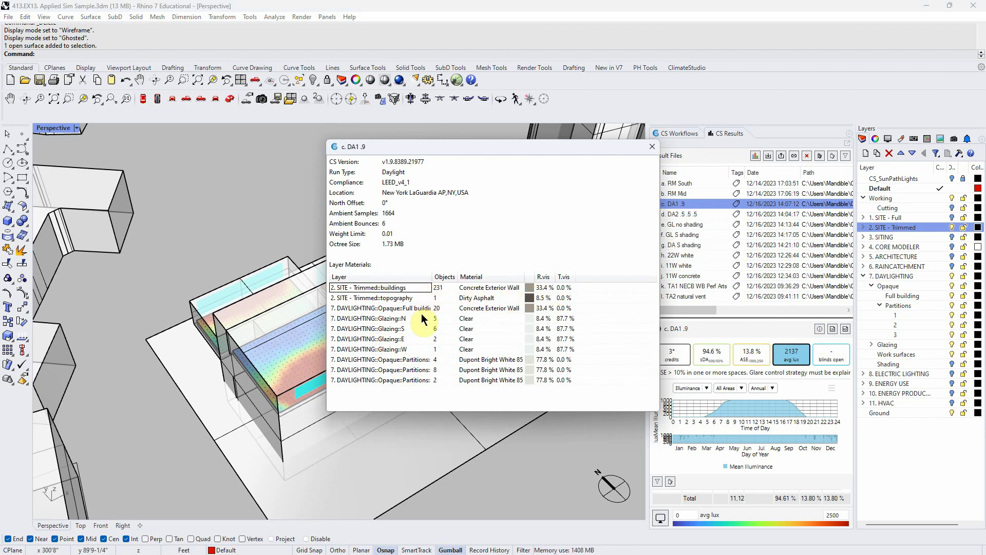
{"action": "left_click", "coordinate": [488, 320]}
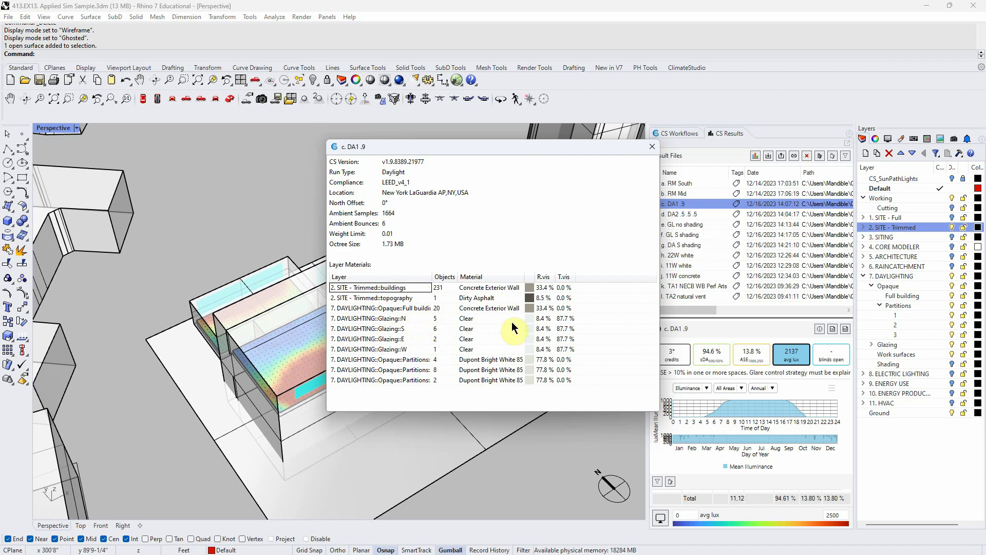
{"action": "left_click", "coordinate": [563, 325]}
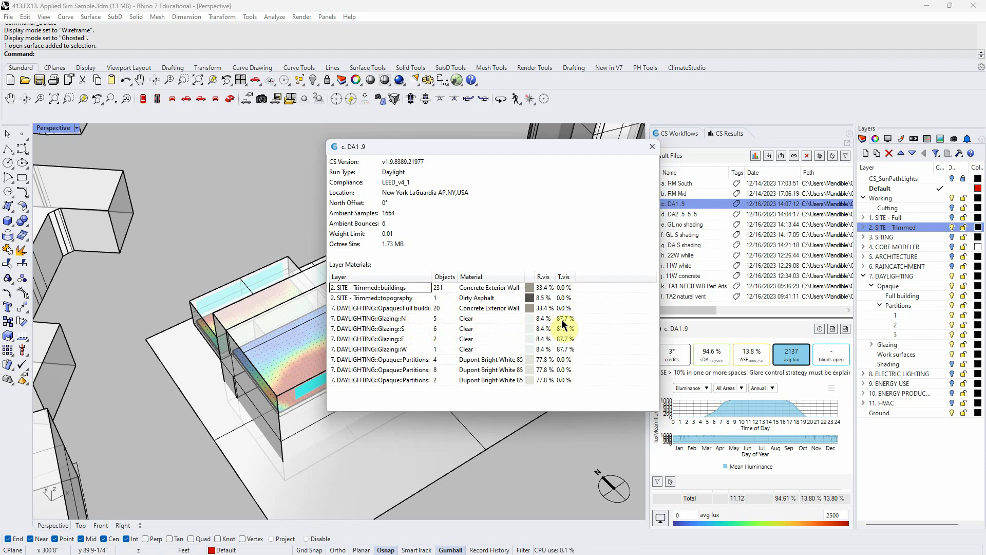
{"action": "left_click", "coordinate": [653, 147]}
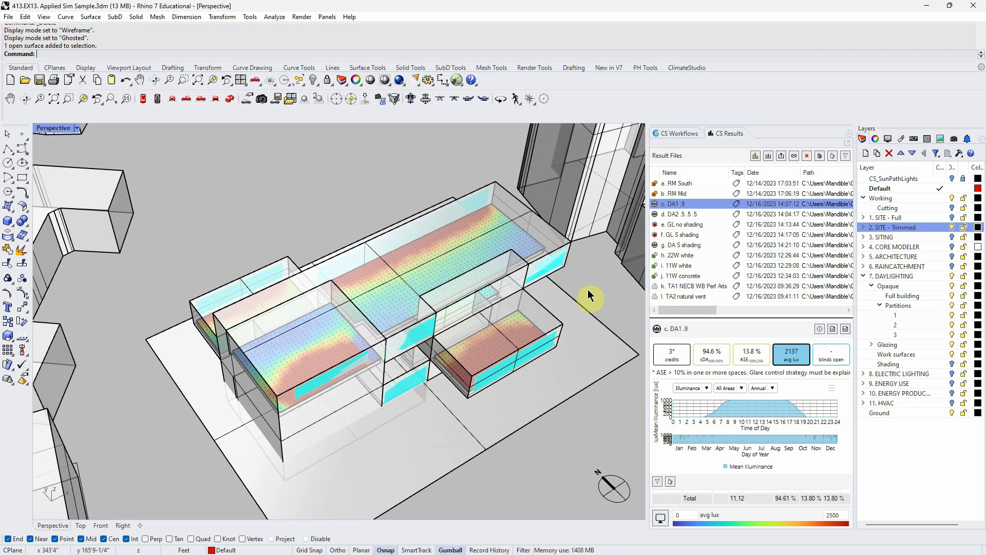
- Load DA2 .5 .5 .5, view and close its run details, then compare it with DA1 .9
{"action": "mouse_move", "coordinate": [577, 307]}
{"action": "right_mouse_down"}
{"action": "mouse_move", "coordinate": [574, 292]}
{"action": "mouse_move", "coordinate": [565, 304]}
{"action": "right_mouse_up"}
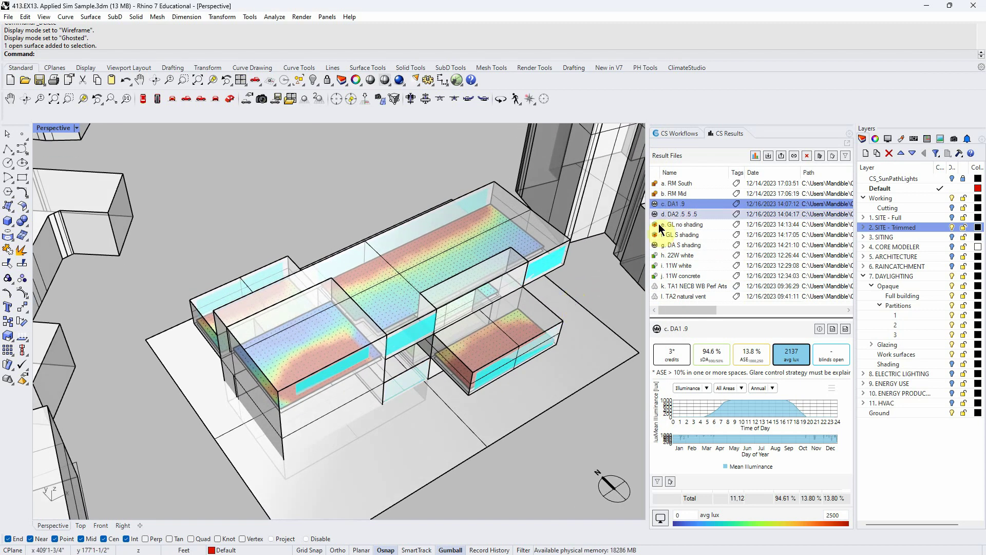
{"action": "left_click", "coordinate": [686, 215]}
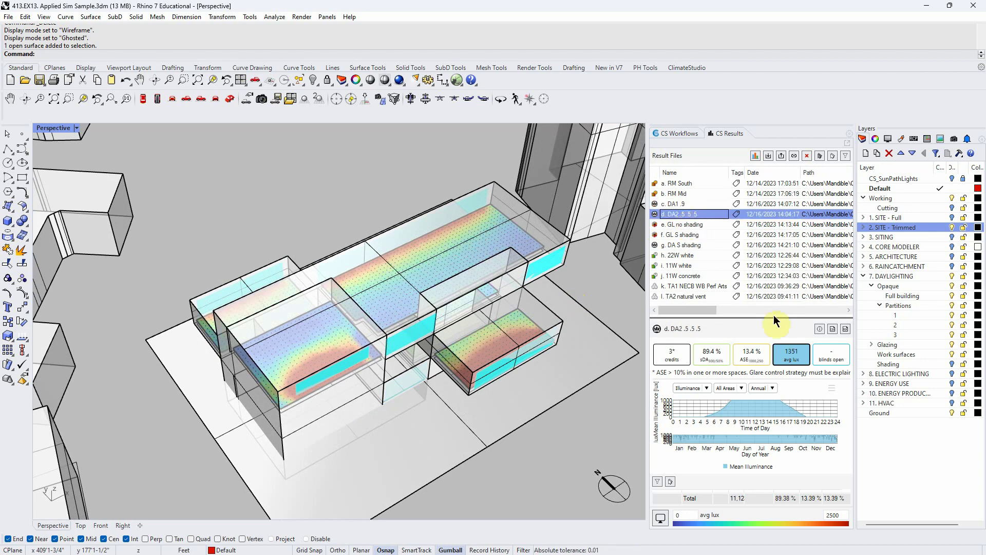
{"action": "left_click", "coordinate": [819, 328]}
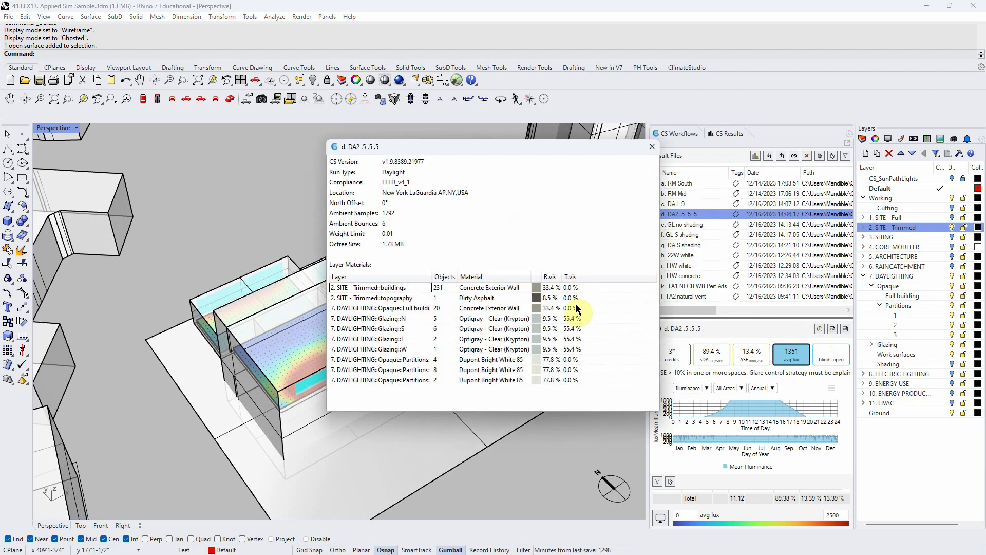
{"action": "left_click", "coordinate": [650, 148]}
{"action": "left_click", "coordinate": [678, 203]}
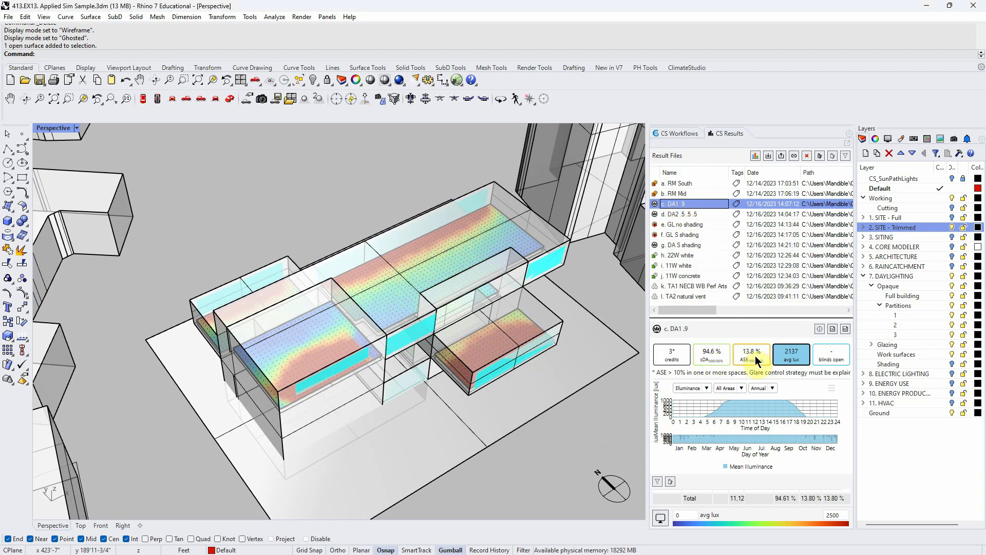
{"action": "left_click", "coordinate": [686, 215]}
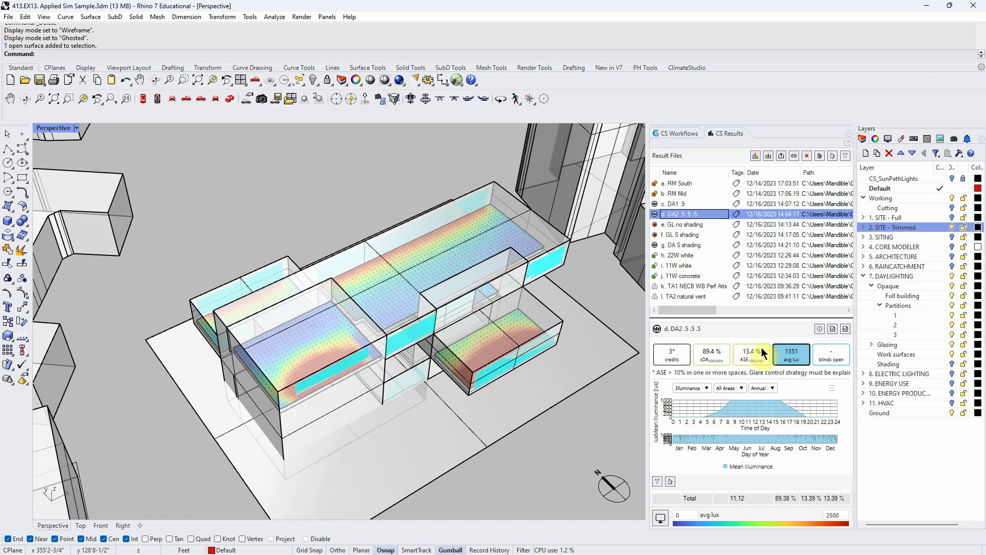
- Reveal the per-space table and compare Rehearsal and Office results between DA1 .9 and DA2
{"action": "left_click_drag", "start_coordinate": [758, 323], "coordinate": [759, 253]}
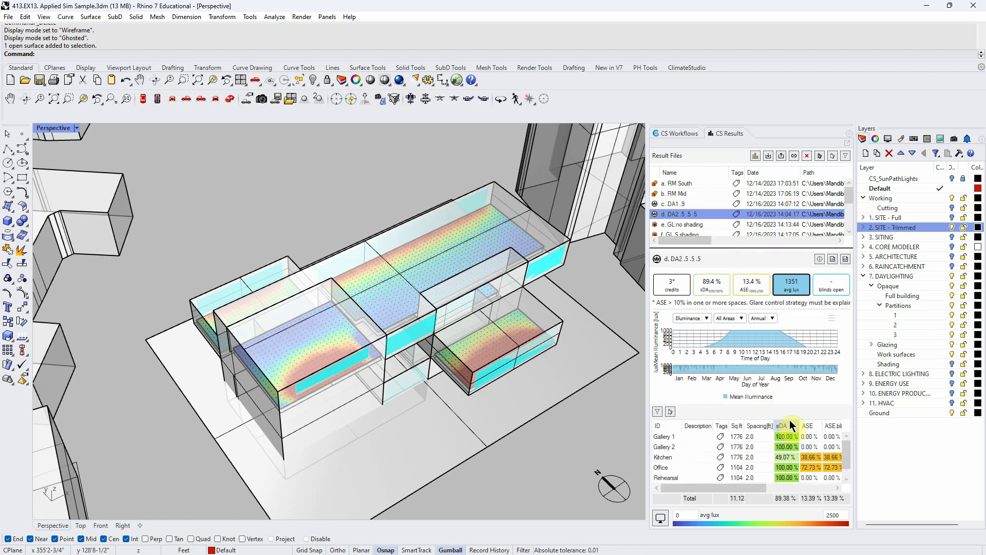
{"action": "left_click", "coordinate": [692, 204]}
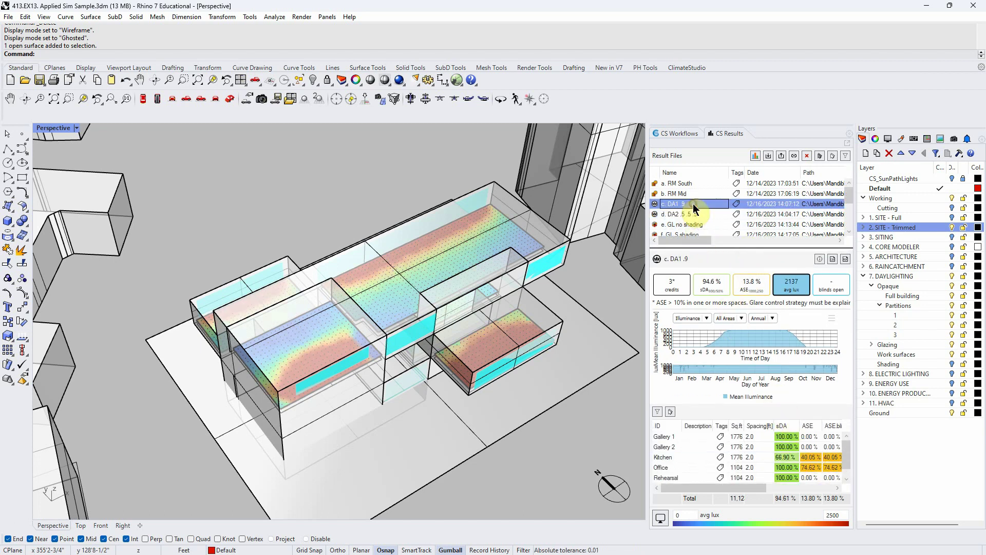
{"action": "left_click", "coordinate": [814, 475]}
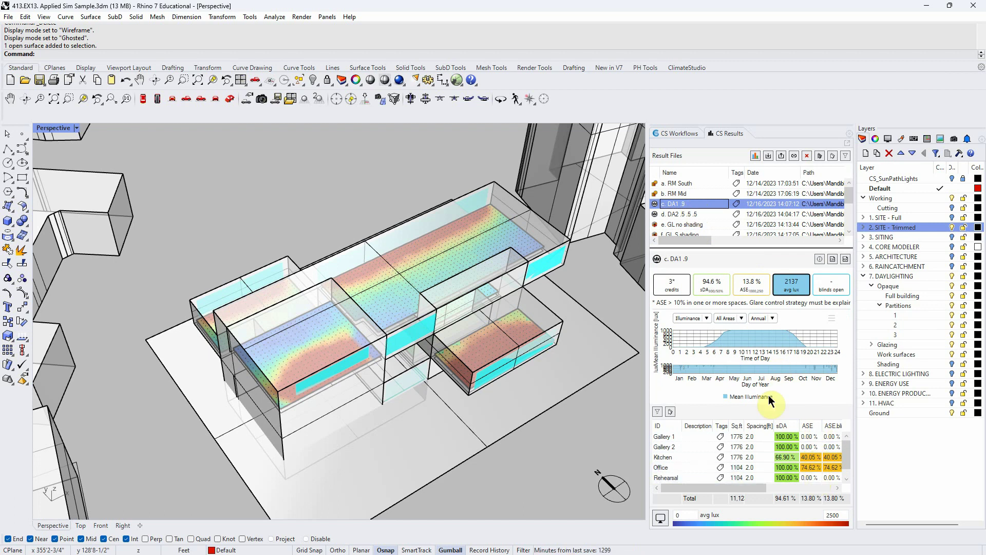
{"action": "left_click", "coordinate": [679, 214]}
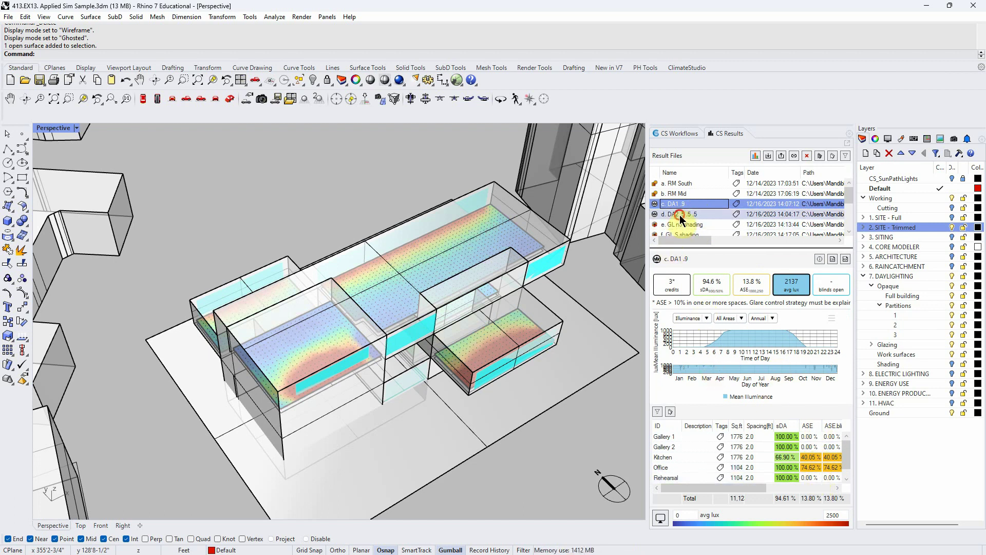
{"action": "left_click", "coordinate": [814, 464]}
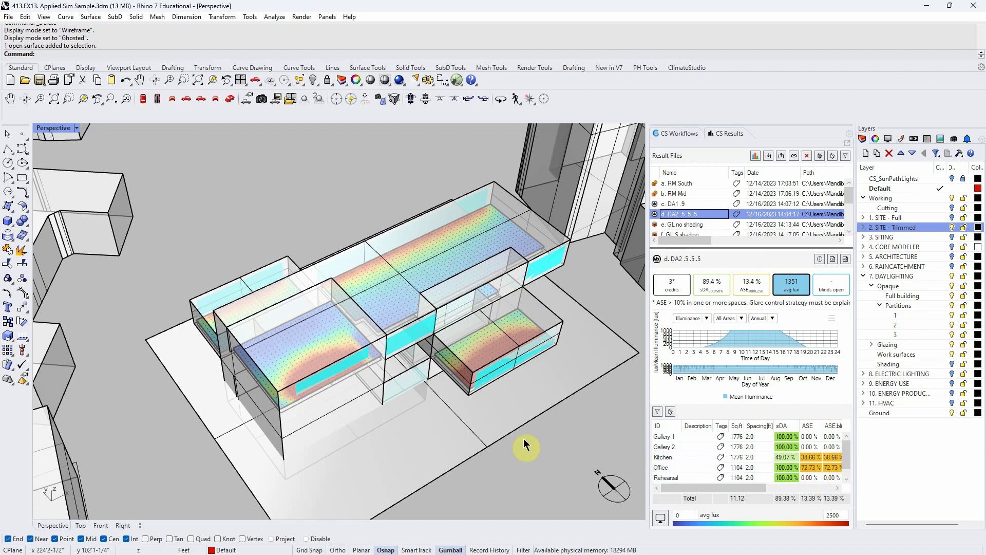
- Zoom in, show DA2's ASE map, then return to its average illuminance view
{"action": "right_click_drag", "start_coordinate": [523, 439], "coordinate": [517, 436]}
{"action": "scroll", "coordinate": [509, 401], "scroll_direction": "up", "scroll_amount": 5}
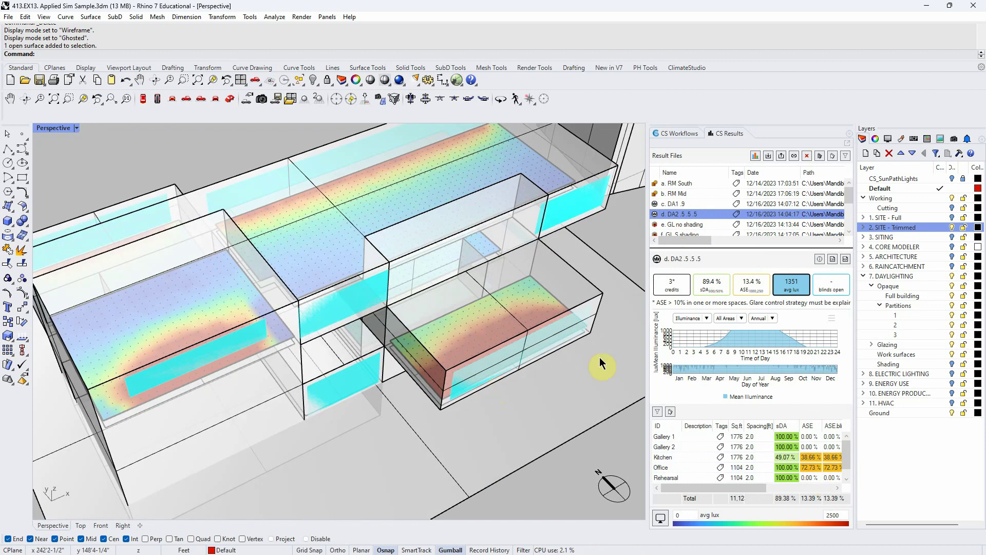
{"action": "left_click", "coordinate": [735, 274]}
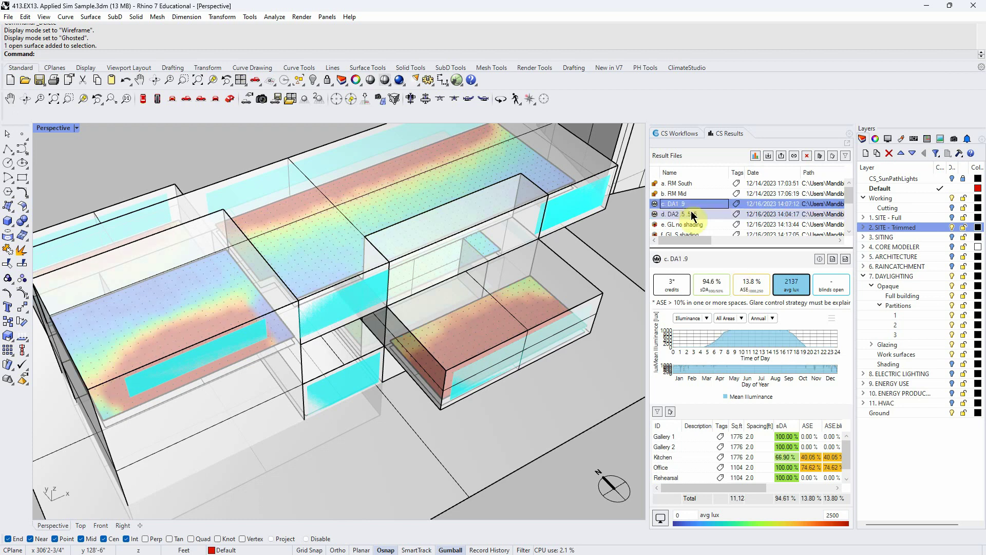
{"action": "left_click", "coordinate": [693, 218]}
{"action": "right_click_drag", "start_coordinate": [514, 331], "coordinate": [513, 329]}
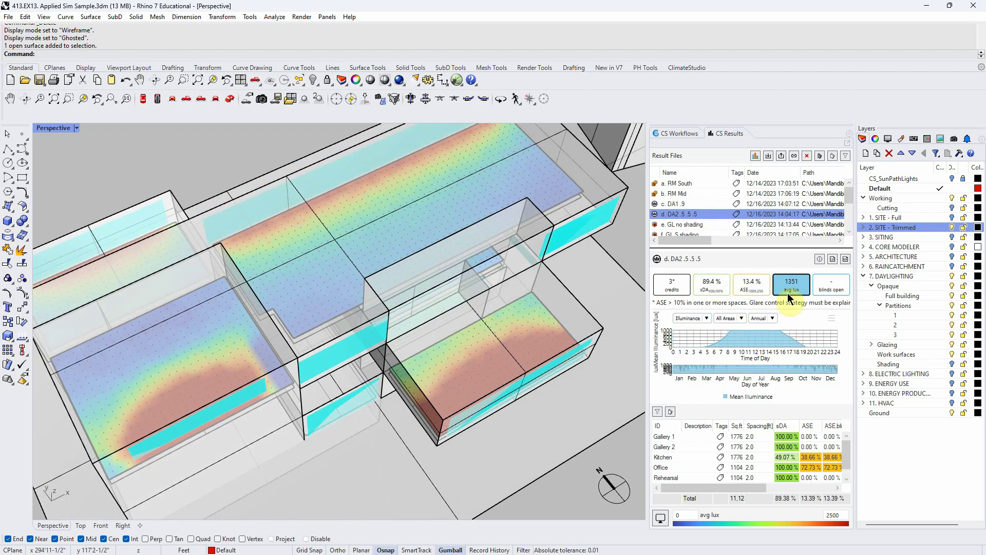
- Plot one Office sensor's hourly illuminance, then view DA2's sDA and ASE maps
{"action": "left_click", "coordinate": [571, 349]}
{"action": "left_click", "coordinate": [686, 218]}
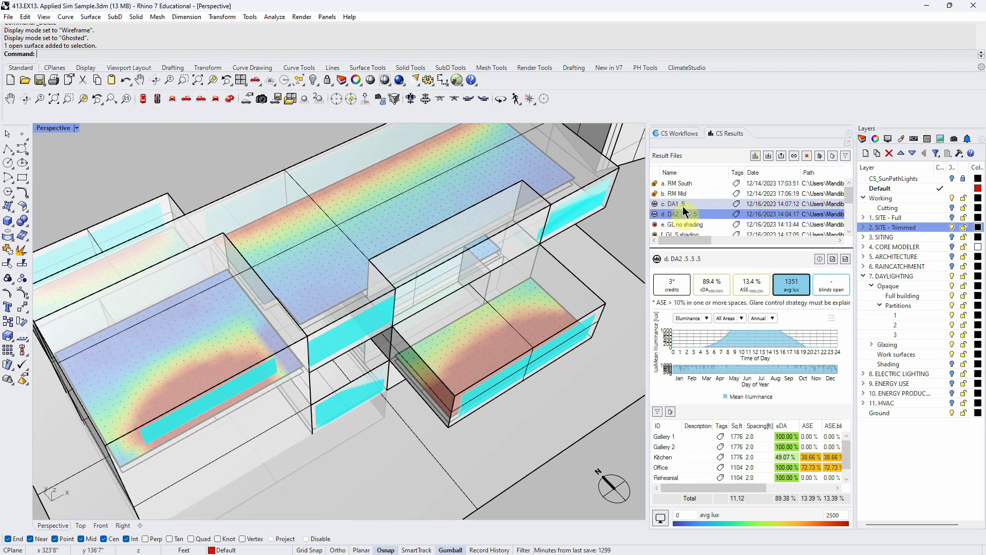
{"action": "left_click", "coordinate": [712, 287]}
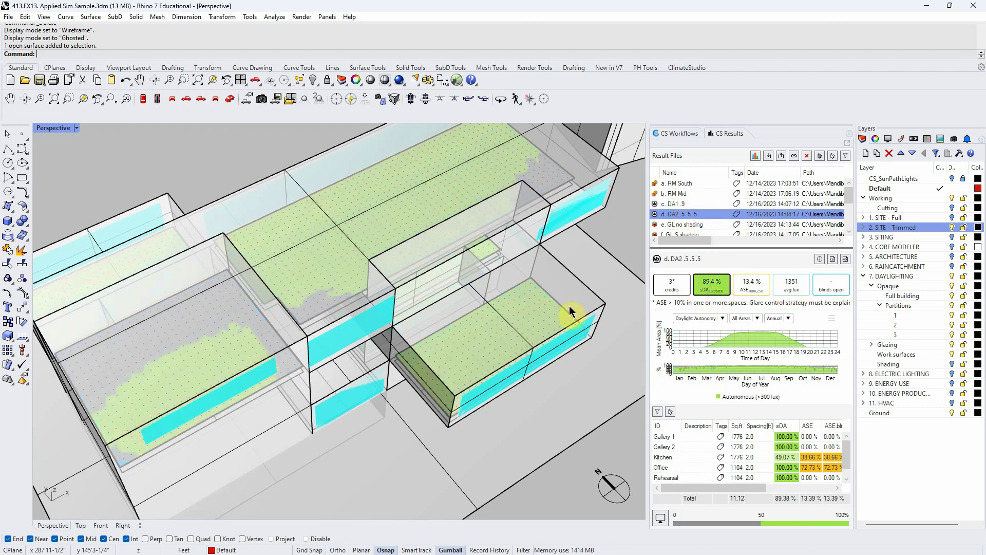
{"action": "left_click", "coordinate": [710, 284]}
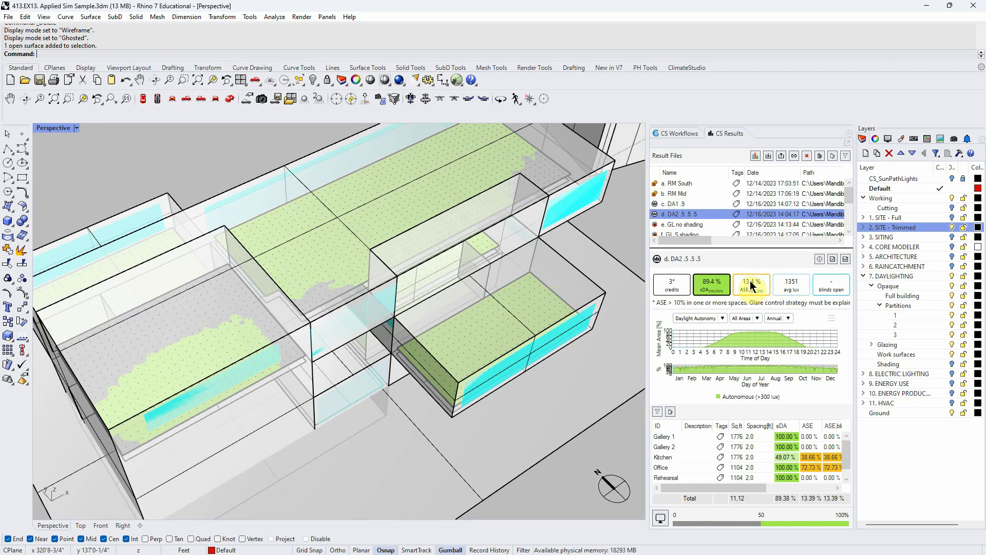
{"action": "left_click", "coordinate": [760, 288]}
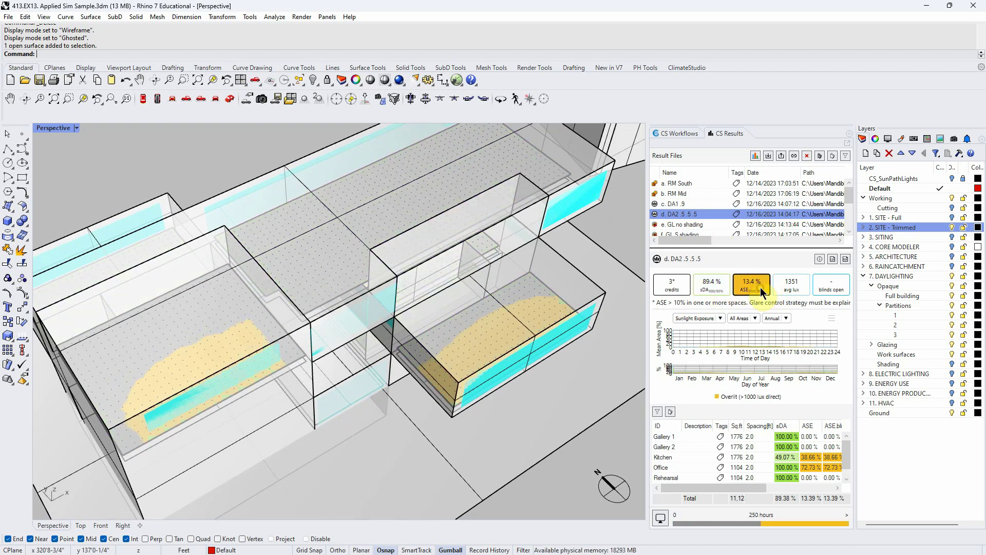
- Return to the average illuminance map and orbit around the building
{"action": "left_click", "coordinate": [791, 286]}
{"action": "left_click", "coordinate": [507, 378]}
{"action": "right_click_drag", "start_coordinate": [506, 373], "coordinate": [494, 334]}
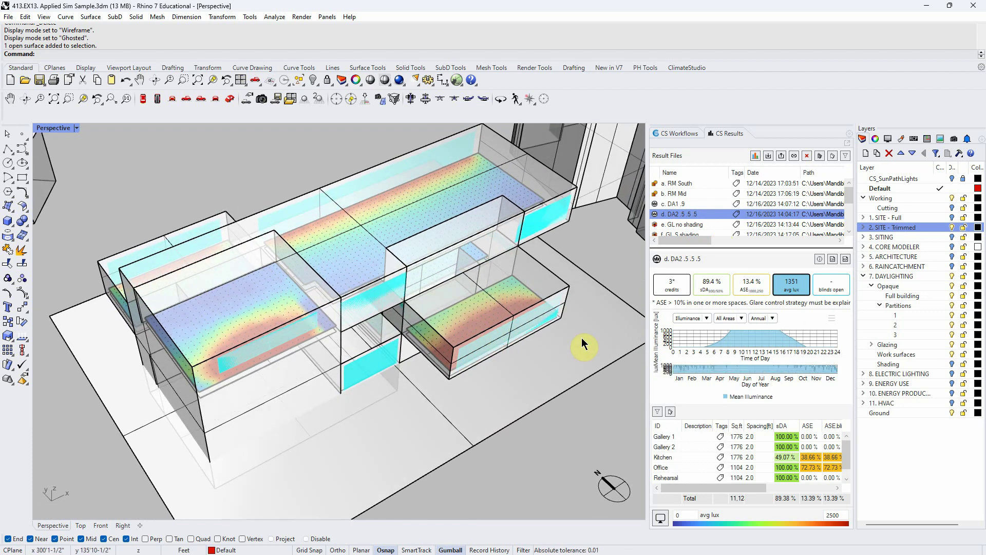
{"action": "right_click_drag", "start_coordinate": [582, 339], "coordinate": [485, 378]}
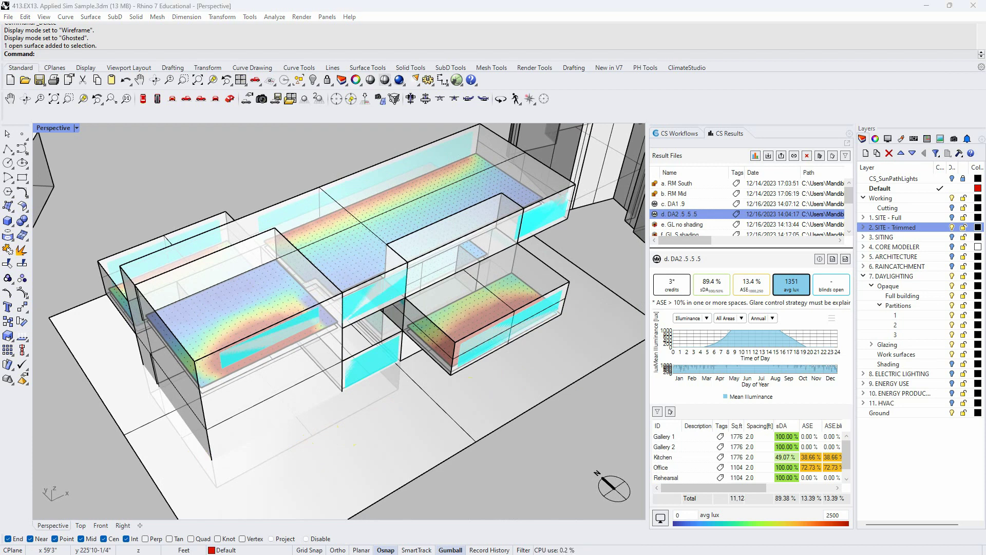
{"action": "right_click_drag", "start_coordinate": [365, 426], "coordinate": [319, 434]}
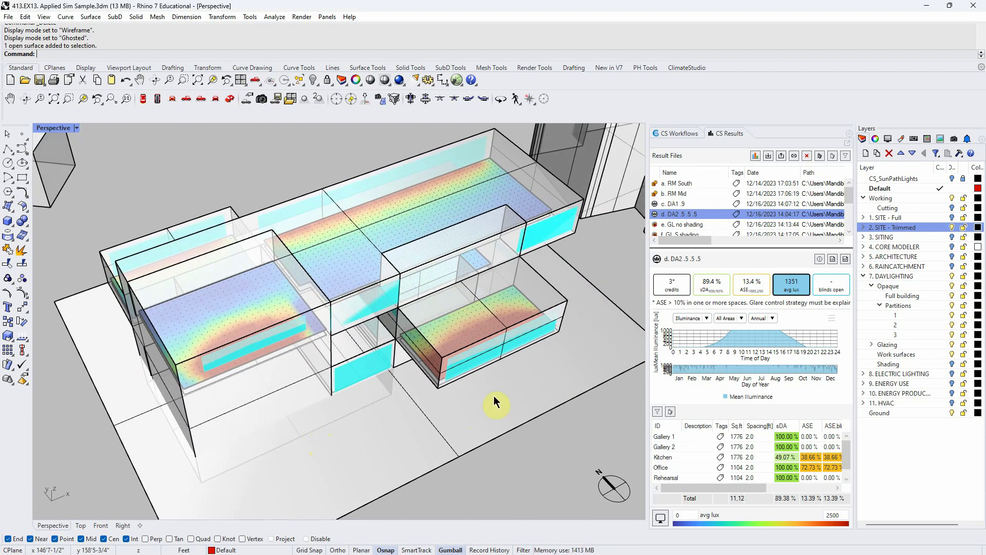
- Load the e. GL no shading glare results and check two office sensor views
{"action": "left_click", "coordinate": [698, 230]}
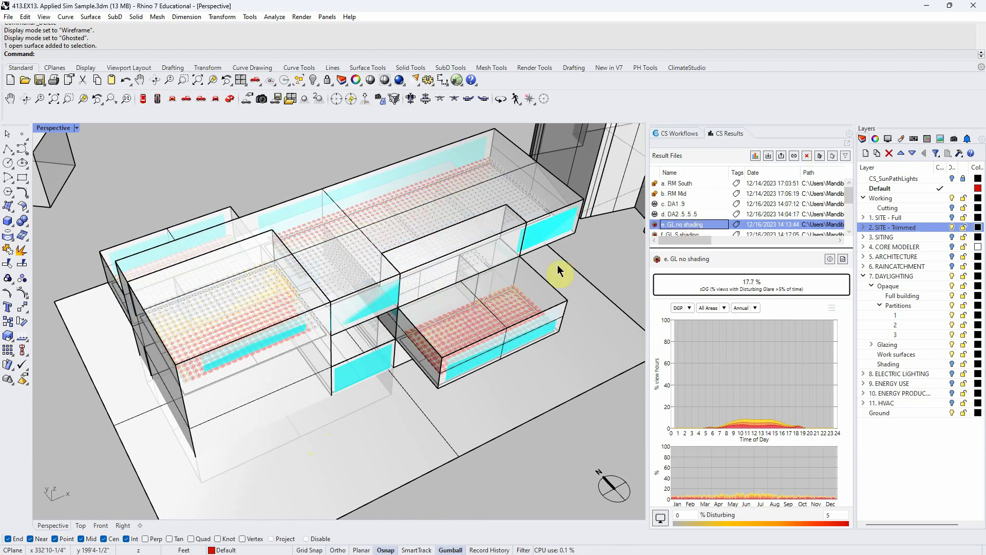
{"action": "scroll", "coordinate": [534, 270], "scroll_direction": "down", "scroll_amount": 6}
{"action": "right_click_drag", "start_coordinate": [448, 230], "coordinate": [470, 396]}
{"action": "scroll", "coordinate": [462, 379], "scroll_direction": "up", "scroll_amount": 8}
{"action": "left_click", "coordinate": [450, 323]}
{"action": "left_click", "coordinate": [467, 351]}
- Show glare for office view 515 and tilt to an oblique view over the office
{"action": "scroll", "coordinate": [490, 371], "scroll_direction": "down", "scroll_amount": 5}
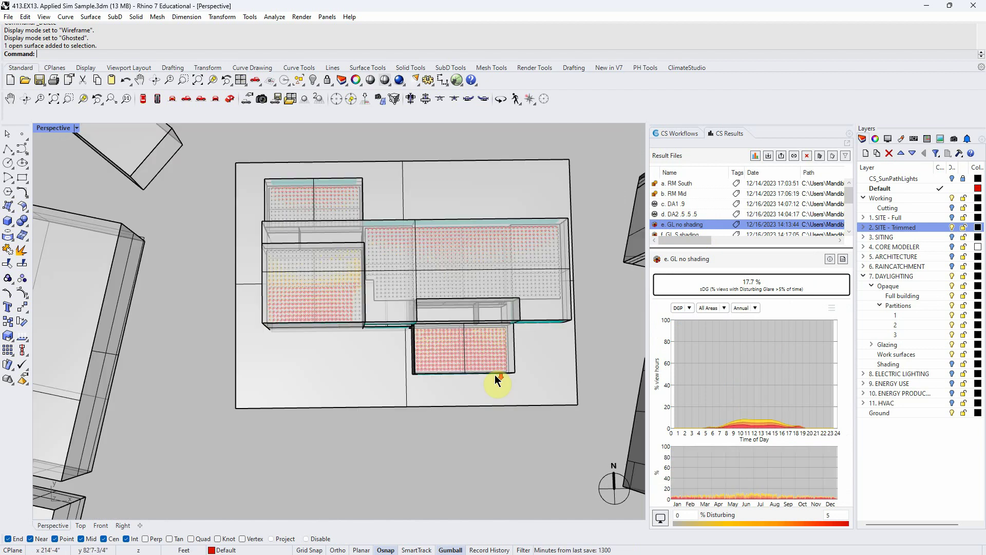
{"action": "left_click", "coordinate": [488, 369]}
{"action": "scroll", "coordinate": [488, 368], "scroll_direction": "up", "scroll_amount": 3}
{"action": "right_click_drag", "start_coordinate": [488, 369], "coordinate": [513, 354]}
{"action": "scroll", "coordinate": [478, 272], "scroll_direction": "up", "scroll_amount": 8}
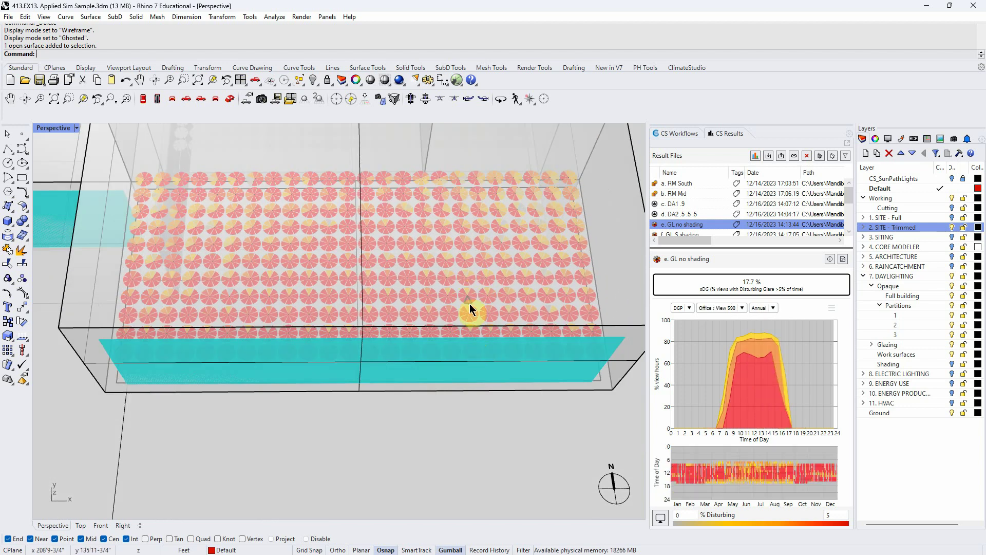
{"action": "scroll", "coordinate": [465, 301], "scroll_direction": "down", "scroll_amount": 5}
{"action": "right_click_drag", "start_coordinate": [447, 306], "coordinate": [445, 321]}
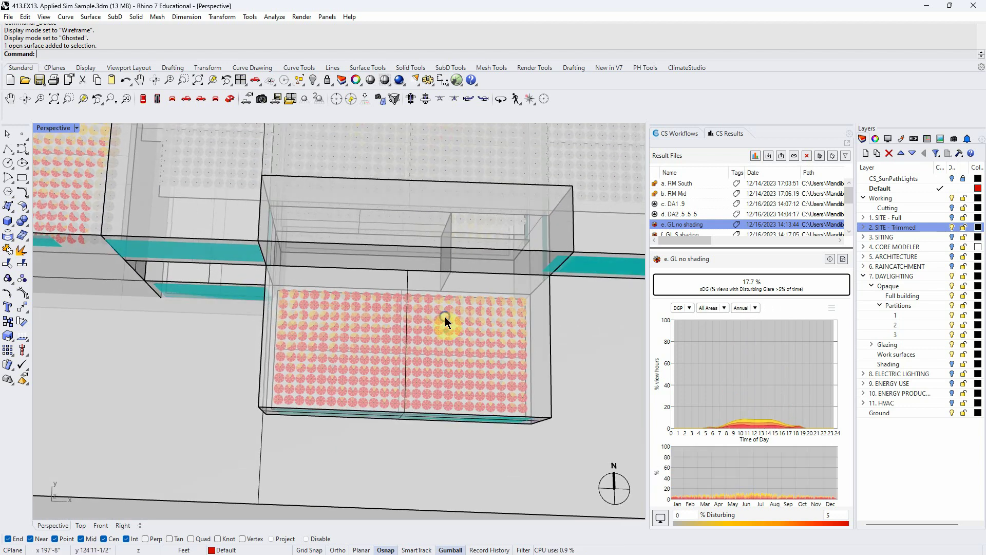
- Set the Perspective viewport to Wireframe and check glare for office view 1022
{"action": "left_click", "coordinate": [78, 130]}
{"action": "left_click", "coordinate": [108, 160]}
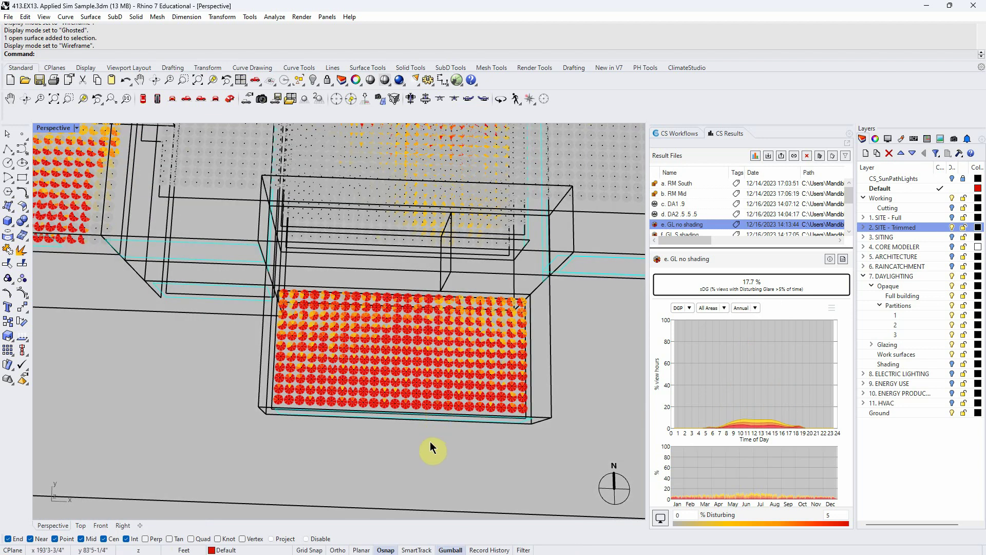
{"action": "mouse_move", "coordinate": [430, 442]}
{"action": "right_mouse_down"}
{"action": "mouse_move", "coordinate": [438, 452]}
{"action": "mouse_move", "coordinate": [432, 445]}
{"action": "right_mouse_up"}
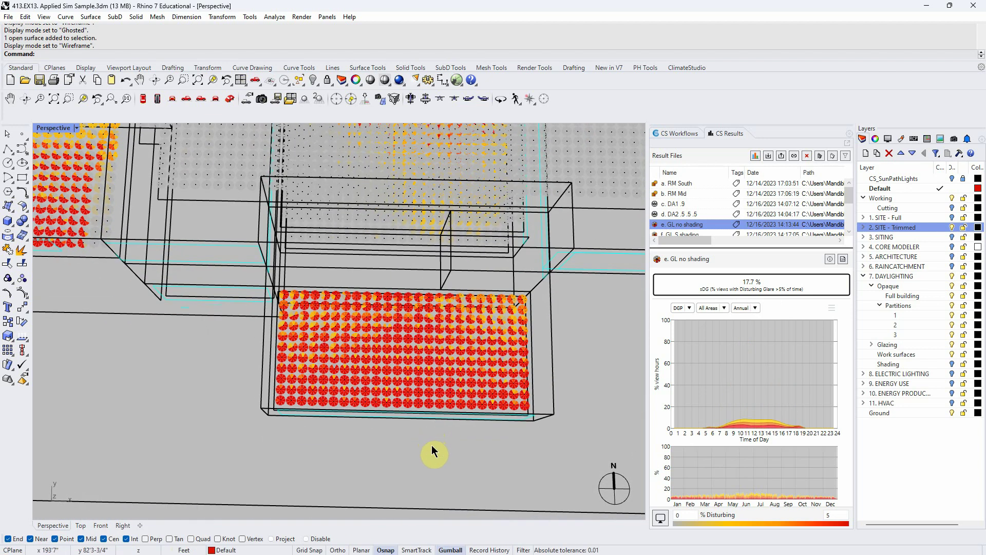
{"action": "scroll", "coordinate": [411, 412], "scroll_direction": "up", "scroll_amount": 5}
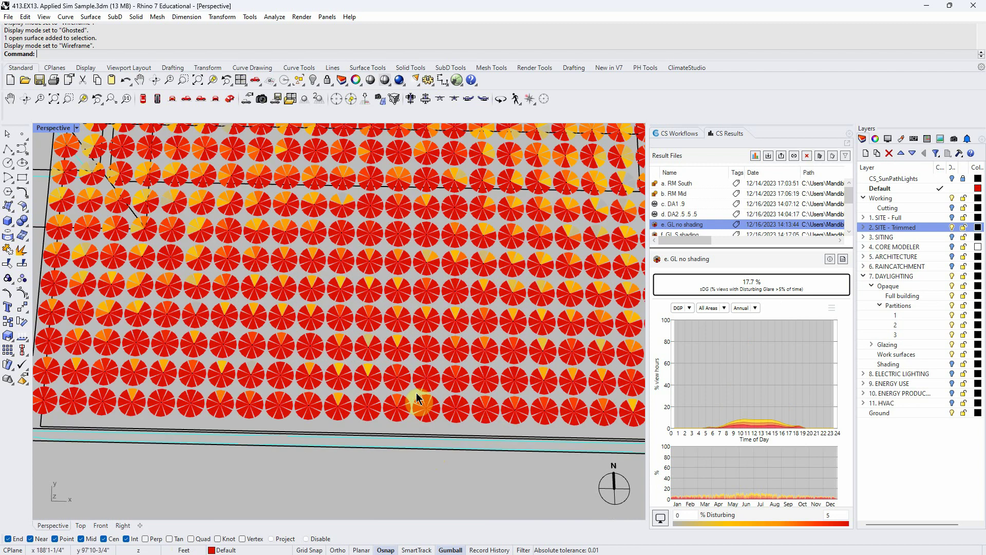
{"action": "left_click", "coordinate": [425, 346]}
{"action": "scroll", "coordinate": [402, 351], "scroll_direction": "down", "scroll_amount": 2}
{"action": "left_click", "coordinate": [399, 327]}
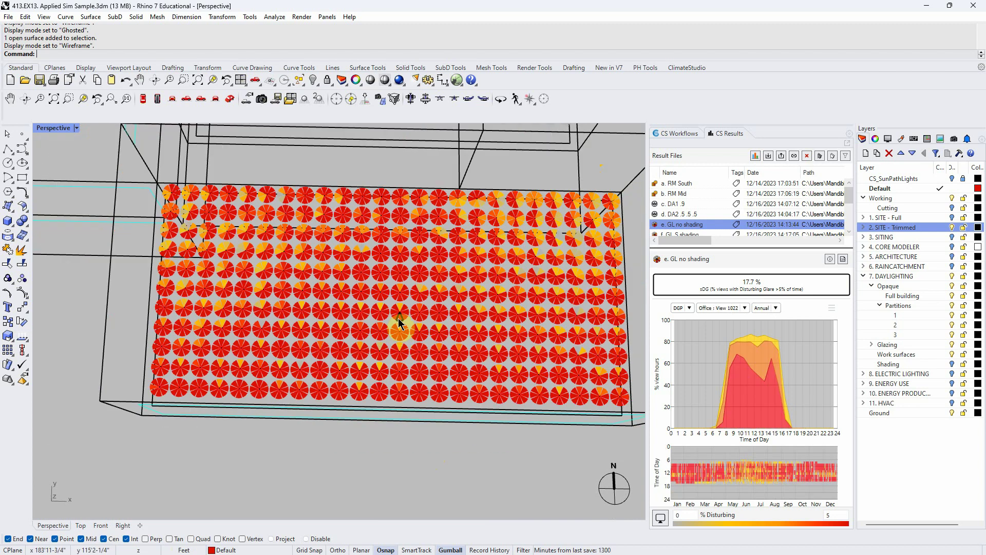
{"action": "key", "text": "Escape"}
{"action": "left_click", "coordinate": [753, 308]}
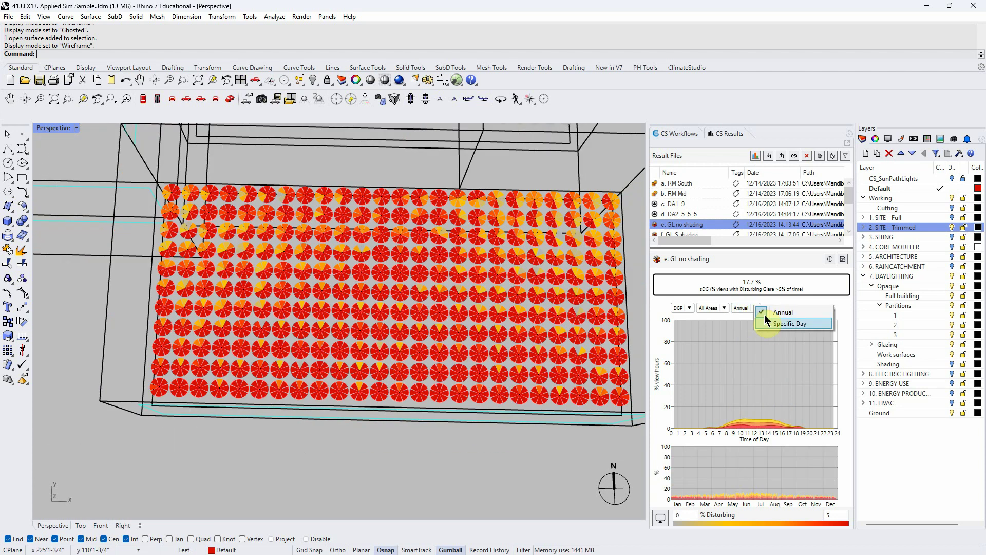
- Switch glare results to Specific Day and check office views 590 and 153
{"action": "left_click", "coordinate": [780, 325]}
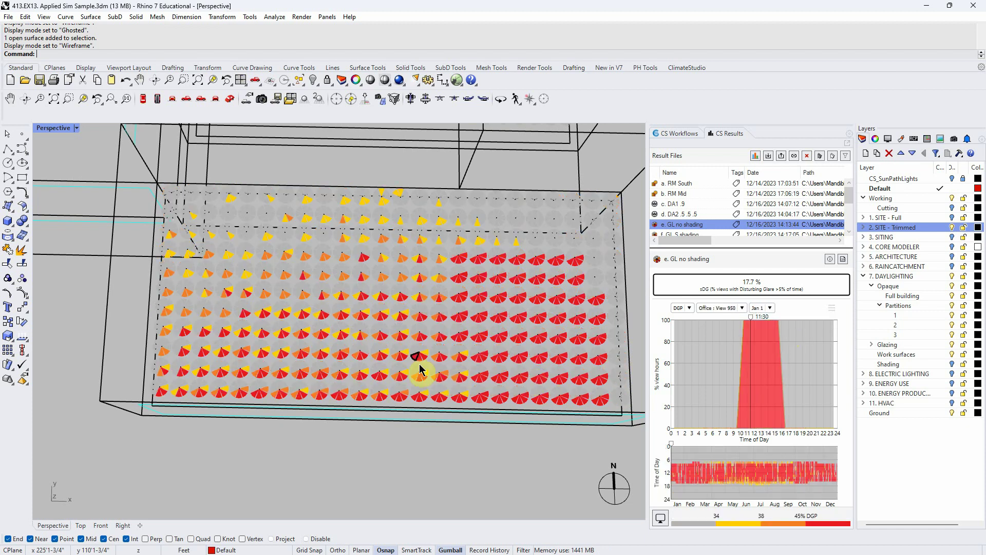
{"action": "left_click", "coordinate": [402, 303]}
{"action": "key", "text": "Escape"}
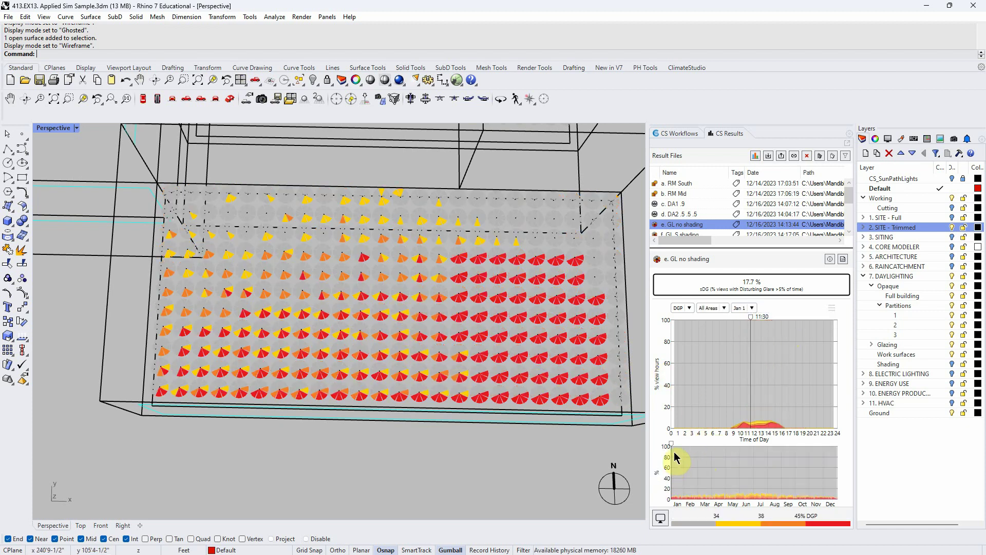
{"action": "mouse_move", "coordinate": [672, 445]}
{"action": "left_mouse_down"}
{"action": "mouse_move", "coordinate": [689, 457]}
{"action": "mouse_move", "coordinate": [769, 462]}
{"action": "mouse_move", "coordinate": [672, 454]}
{"action": "left_mouse_up"}
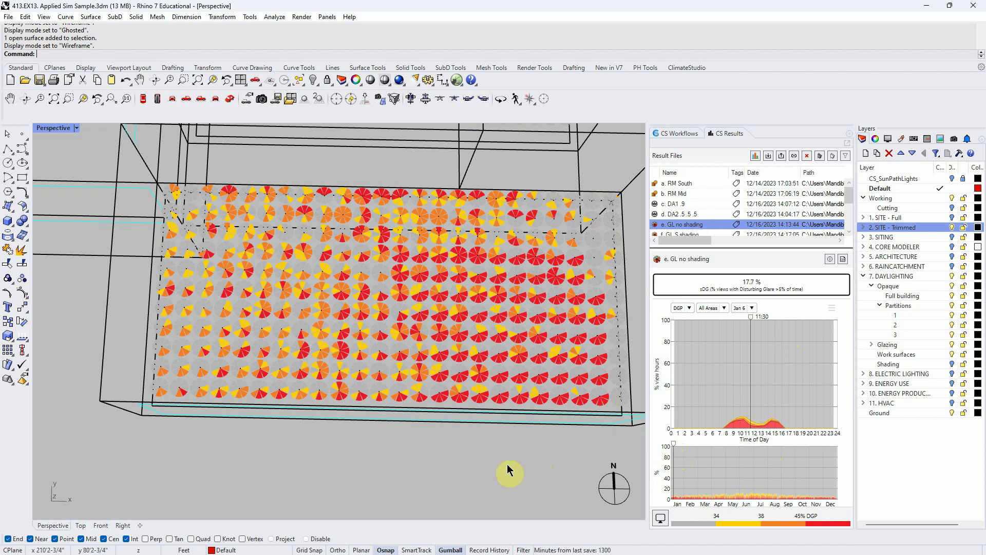
{"action": "left_click", "coordinate": [488, 341]}
{"action": "left_click", "coordinate": [601, 352]}
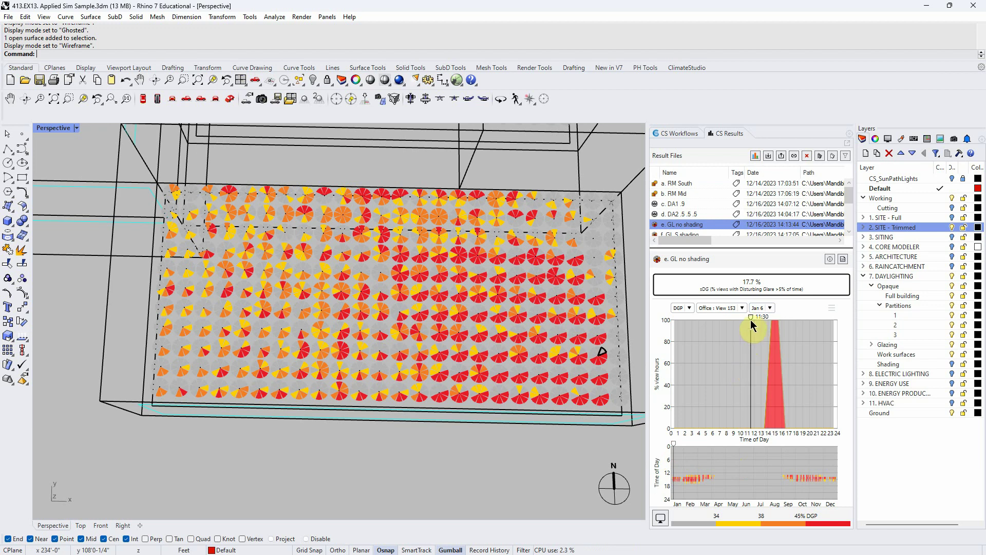
- Set the day to Jan 10 at 14:30 and show glare for office view 934
{"action": "left_click_drag", "start_coordinate": [751, 320], "coordinate": [758, 320]}
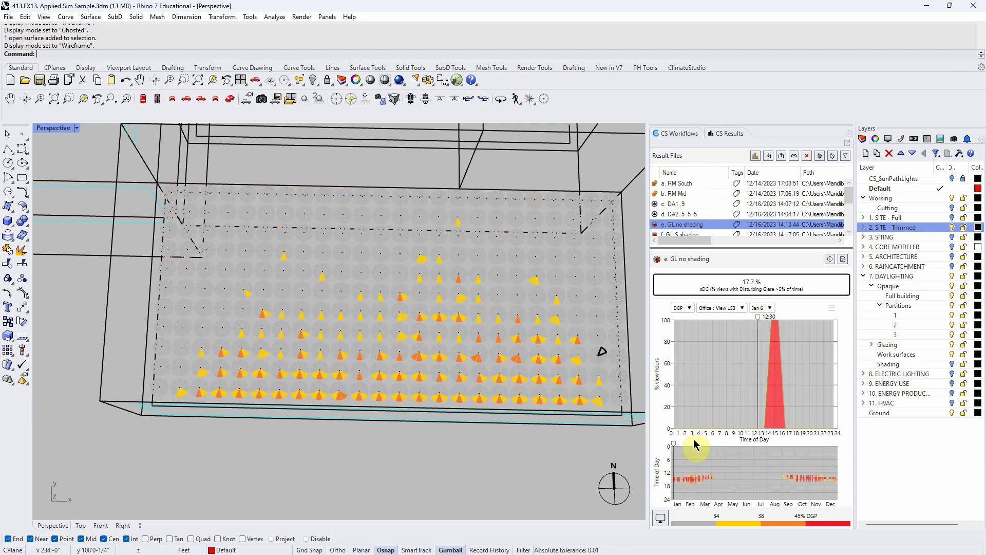
{"action": "left_click_drag", "start_coordinate": [674, 448], "coordinate": [677, 445]}
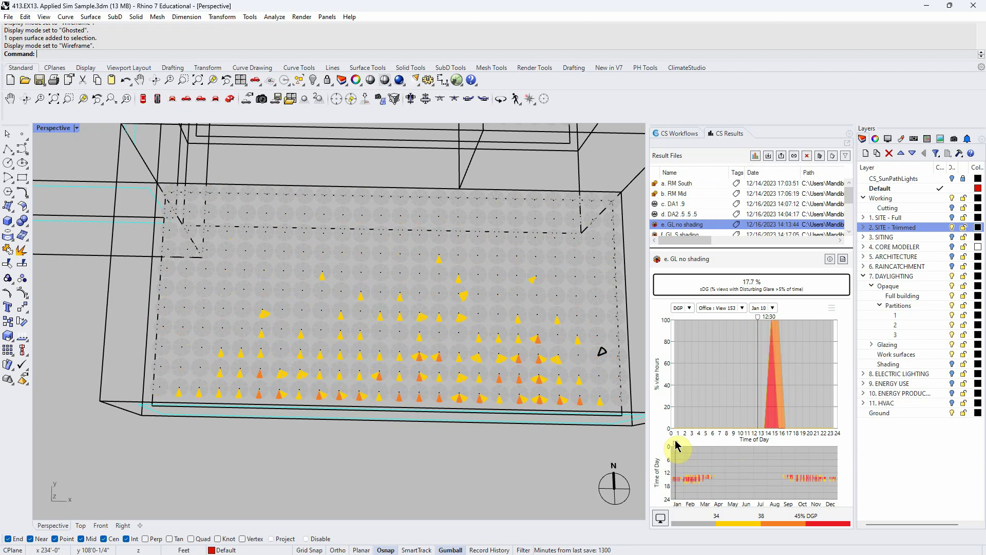
{"action": "left_click", "coordinate": [773, 324]}
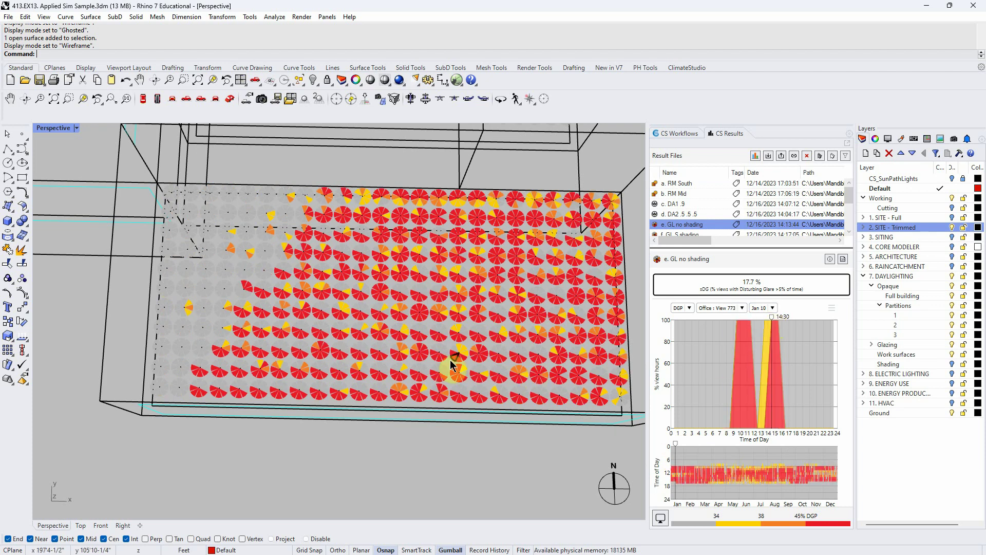
{"action": "left_click", "coordinate": [420, 318]}
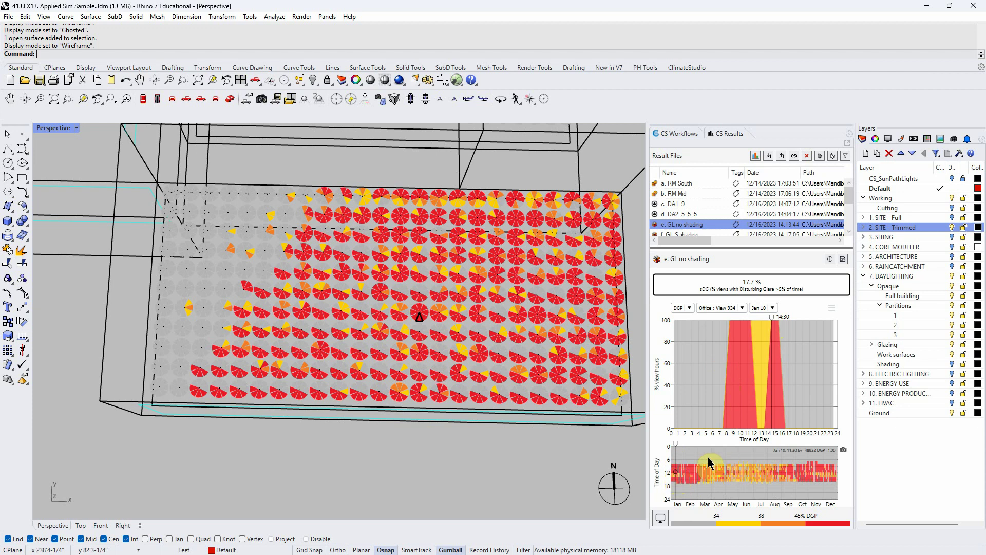
- Toggle the results to Annual, then back to single-day results for Jan 10
{"action": "left_click", "coordinate": [772, 307]}
{"action": "left_click", "coordinate": [792, 314]}
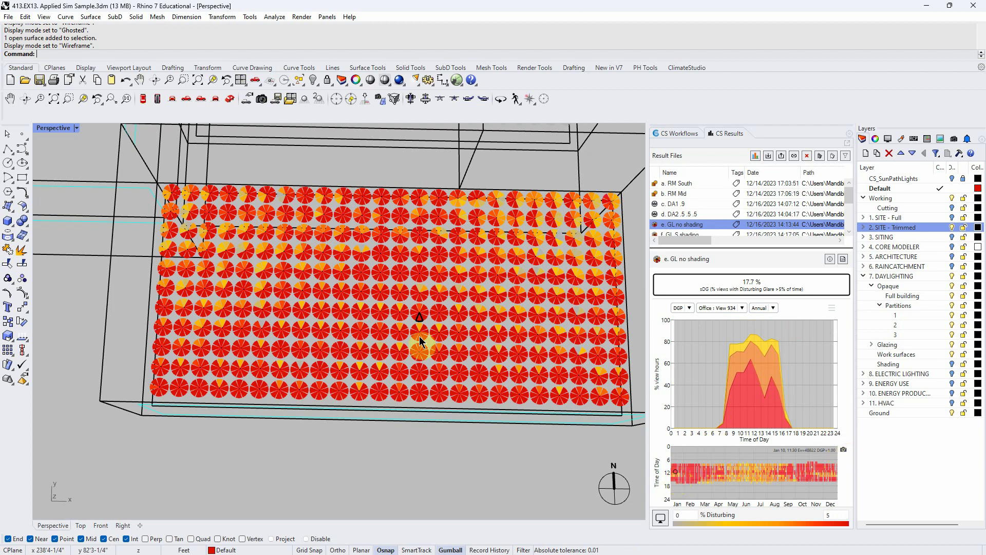
{"action": "left_click", "coordinate": [773, 307]}
{"action": "left_click", "coordinate": [792, 330]}
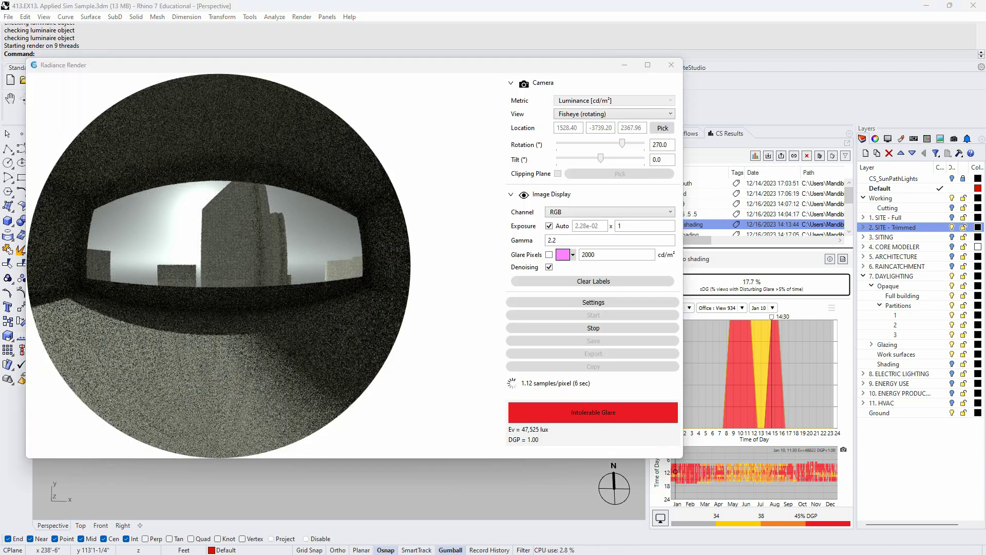
{"action": "left_click", "coordinate": [668, 211]}
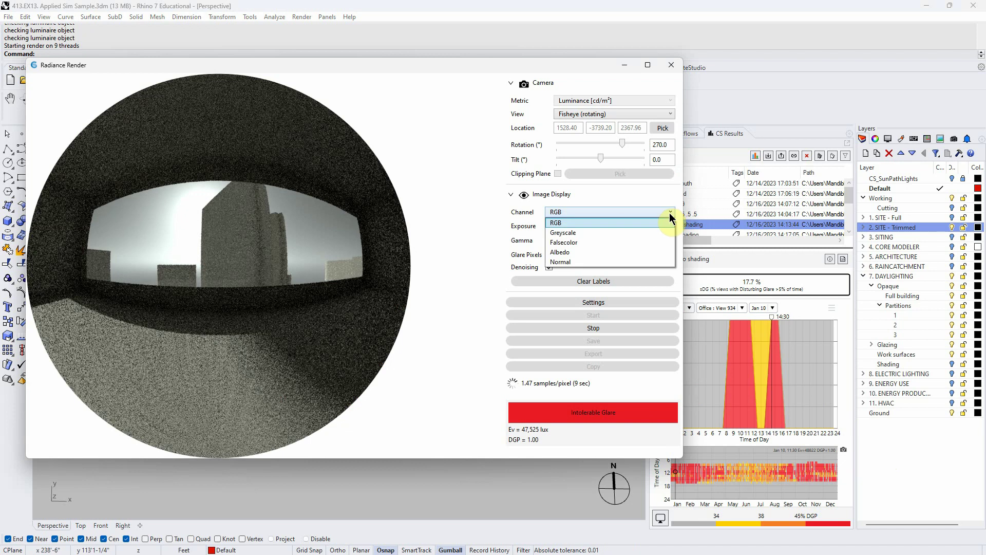
{"action": "left_click", "coordinate": [586, 243]}
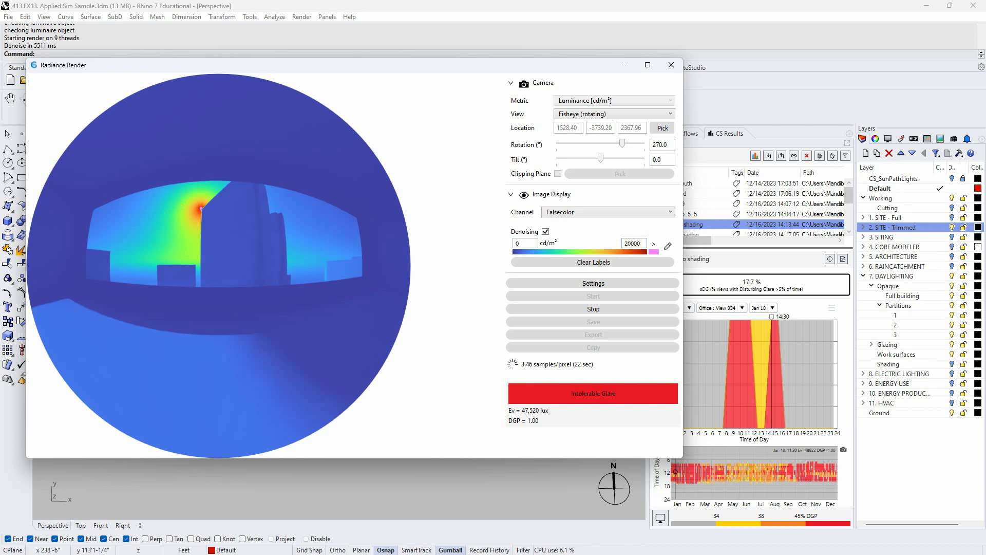
{"action": "type", "text": "15000"}
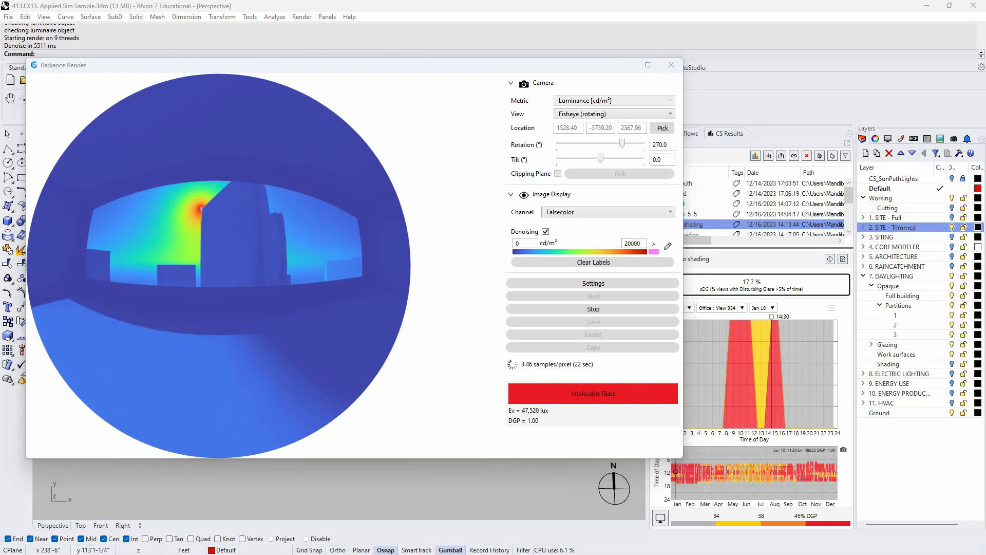
{"action": "key", "text": "Return"}
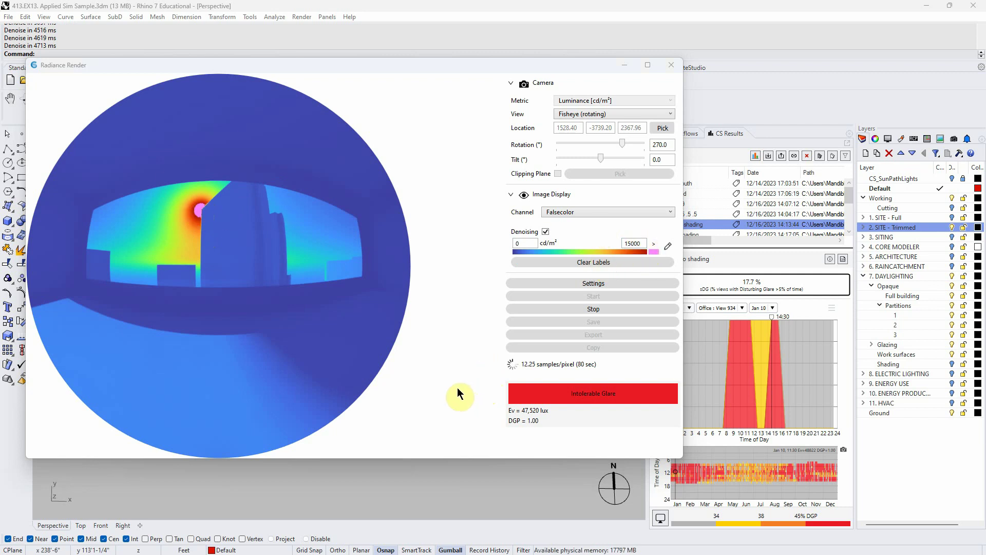
{"action": "left_click_drag", "start_coordinate": [246, 361], "coordinate": [166, 212]}
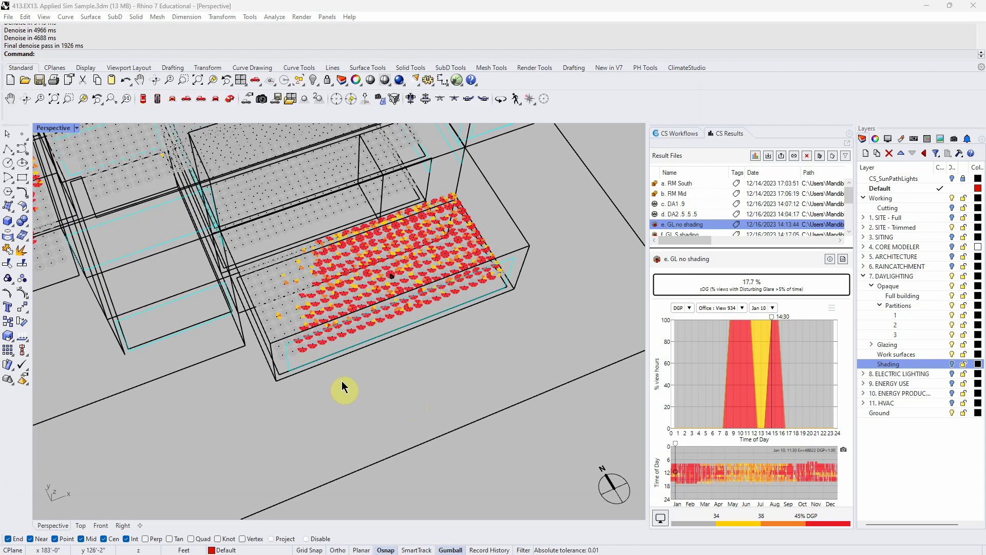
- Turn on the Shading layer so the vertical south fins appear
{"action": "right_click_drag", "start_coordinate": [344, 390], "coordinate": [366, 368]}
{"action": "left_click", "coordinate": [950, 364]}
{"action": "right_click_drag", "start_coordinate": [411, 399], "coordinate": [447, 363]}
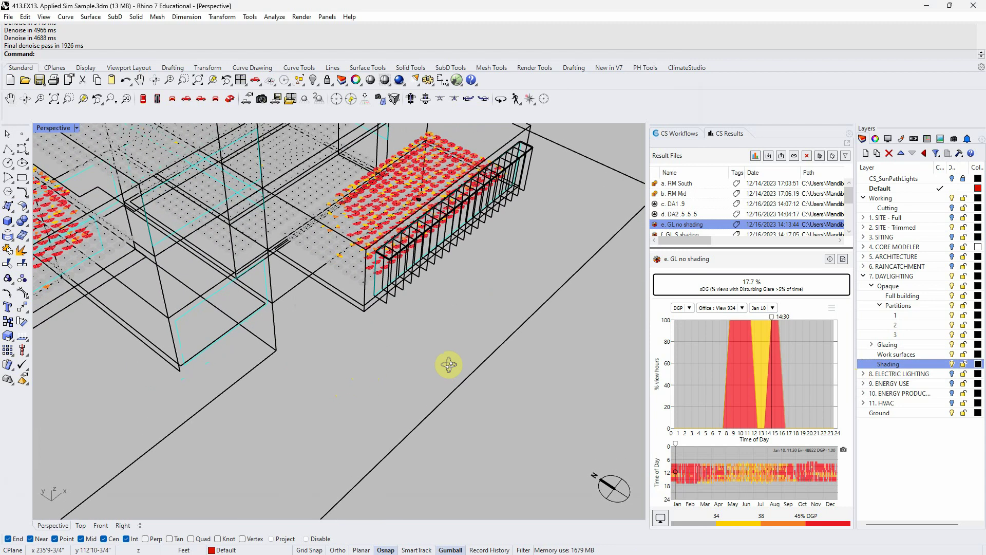
- Cycle the viewport through Ghosted and Shaded back to Wireframe, then render the fisheye glare view
{"action": "left_click", "coordinate": [76, 127]}
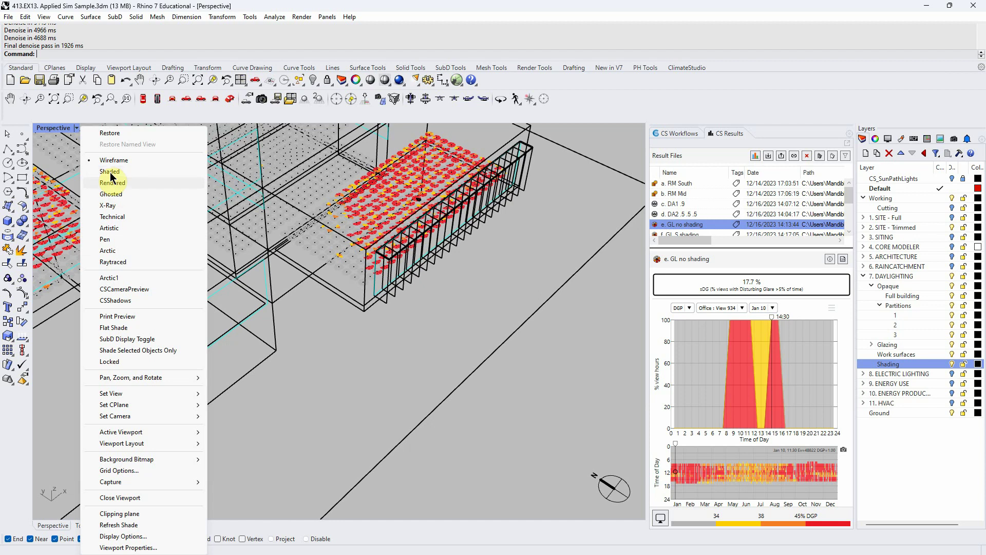
{"action": "left_click", "coordinate": [114, 194]}
{"action": "right_click_drag", "start_coordinate": [398, 278], "coordinate": [389, 335]}
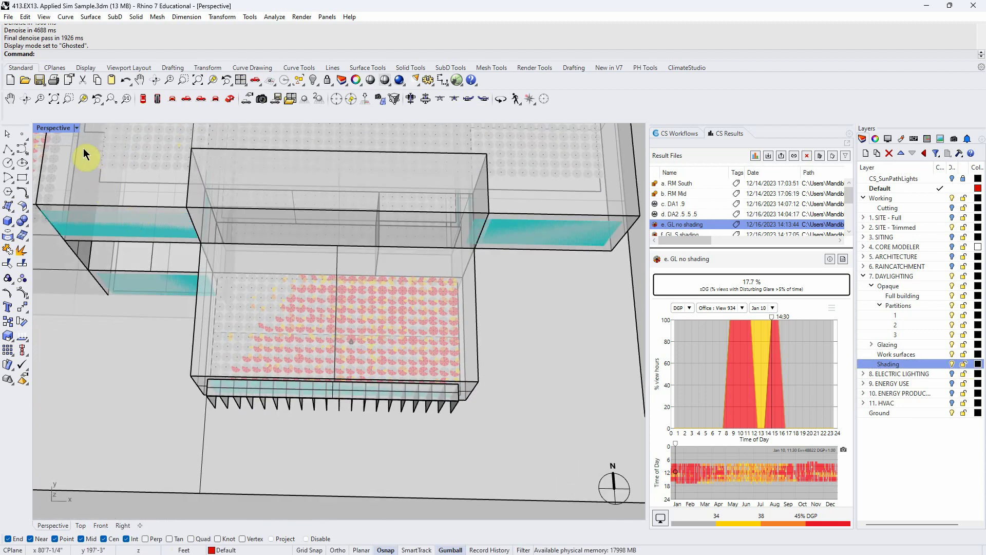
{"action": "left_click", "coordinate": [77, 129]}
{"action": "left_click", "coordinate": [114, 172]}
{"action": "left_click", "coordinate": [77, 128]}
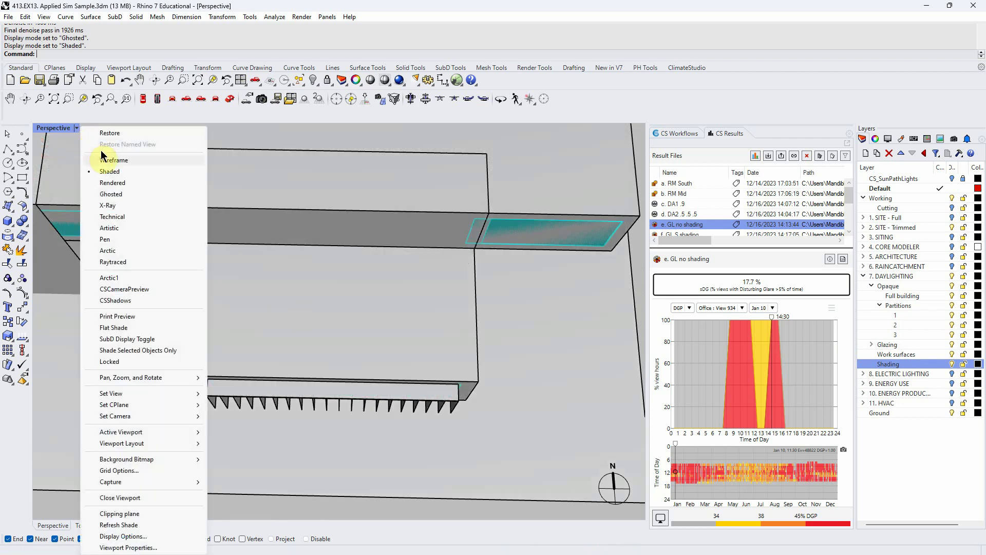
{"action": "left_click", "coordinate": [114, 160]}
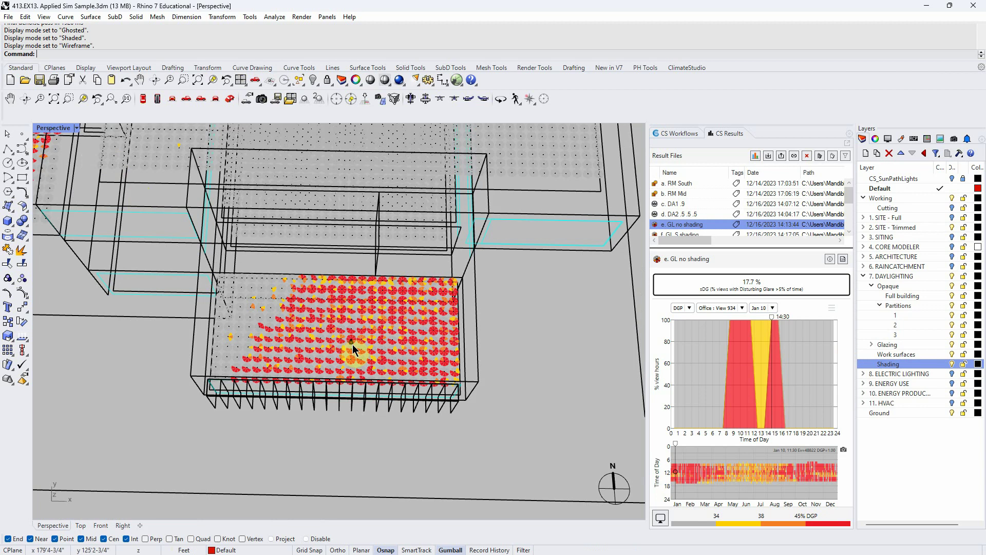
{"action": "left_click", "coordinate": [843, 450]}
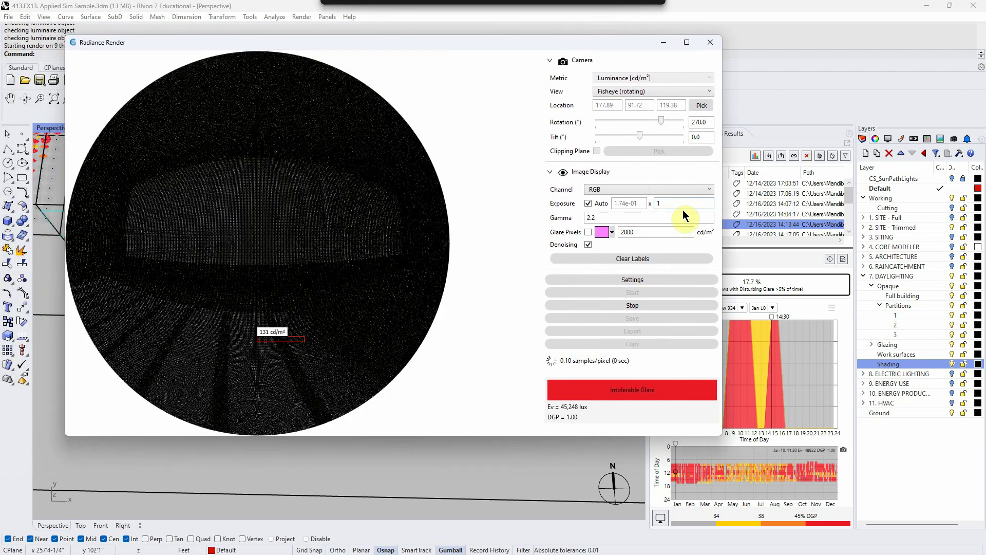
{"action": "left_click", "coordinate": [711, 190]}
{"action": "left_click", "coordinate": [624, 220]}
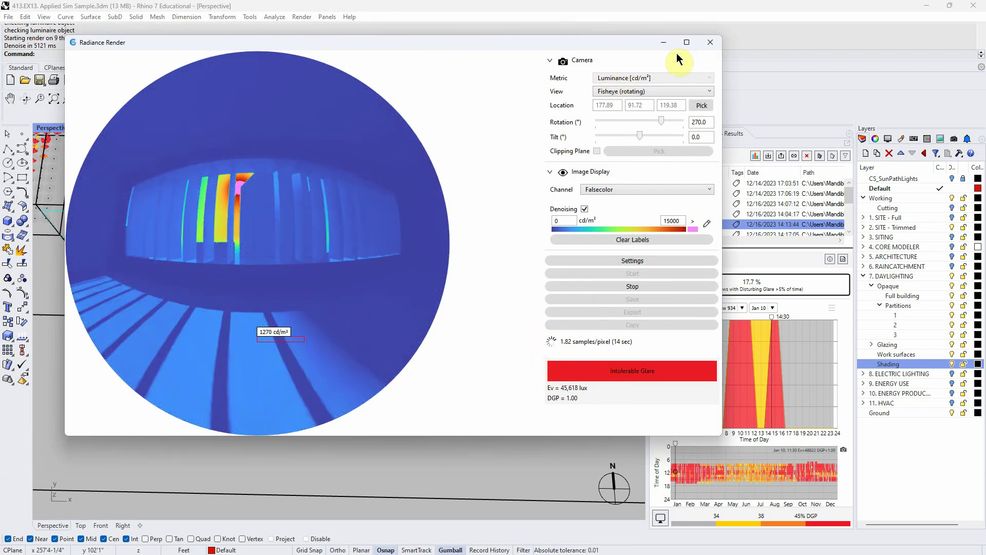
{"action": "left_click", "coordinate": [711, 42]}
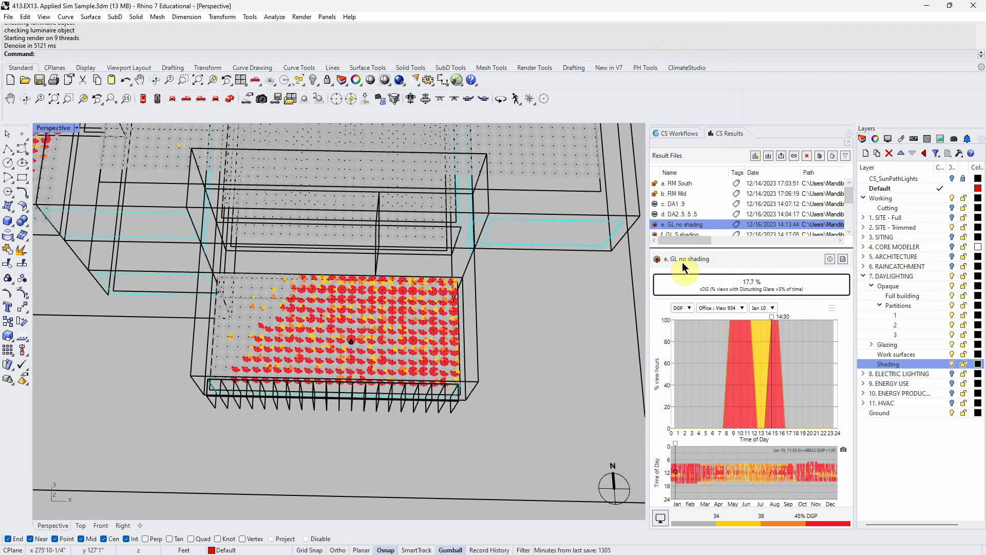
- Open the CS Results tab and enlarge the result file list to show more runs
{"action": "left_click_drag", "start_coordinate": [722, 251], "coordinate": [722, 250]}
{"action": "left_click", "coordinate": [671, 135]}
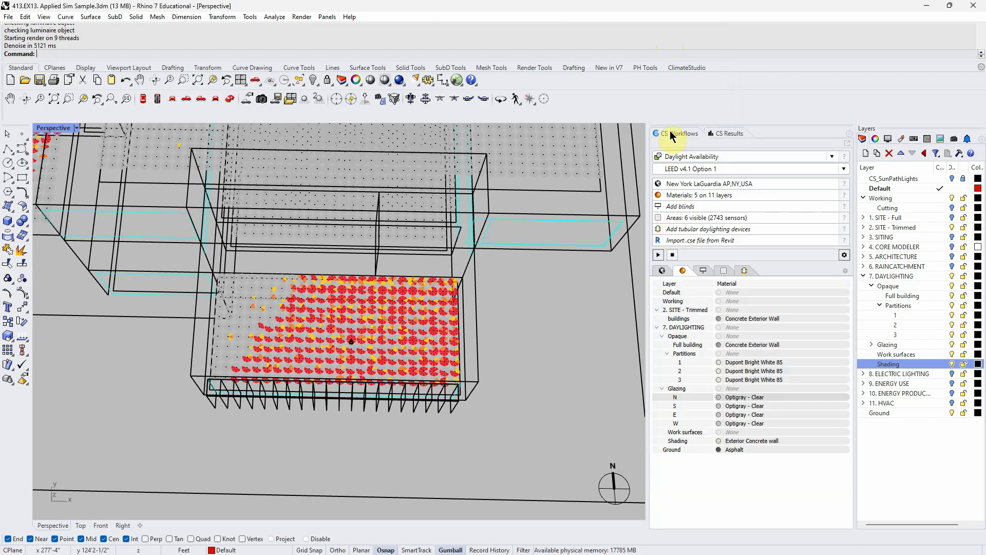
{"action": "left_click", "coordinate": [726, 134]}
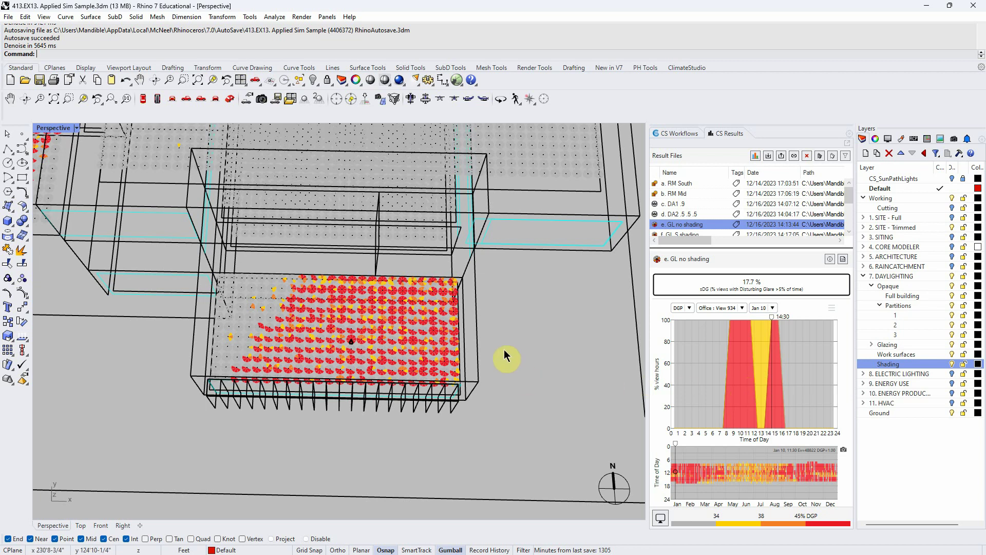
{"action": "mouse_move", "coordinate": [504, 355]}
{"action": "right_mouse_down"}
{"action": "mouse_move", "coordinate": [512, 346]}
{"action": "mouse_move", "coordinate": [512, 354]}
{"action": "right_mouse_up"}
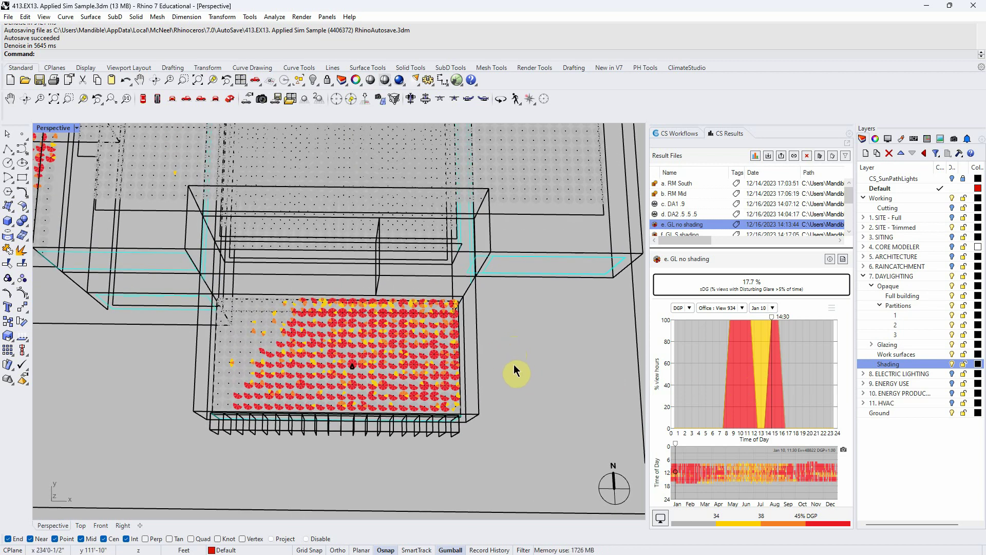
{"action": "left_click_drag", "start_coordinate": [686, 250], "coordinate": [686, 269]}
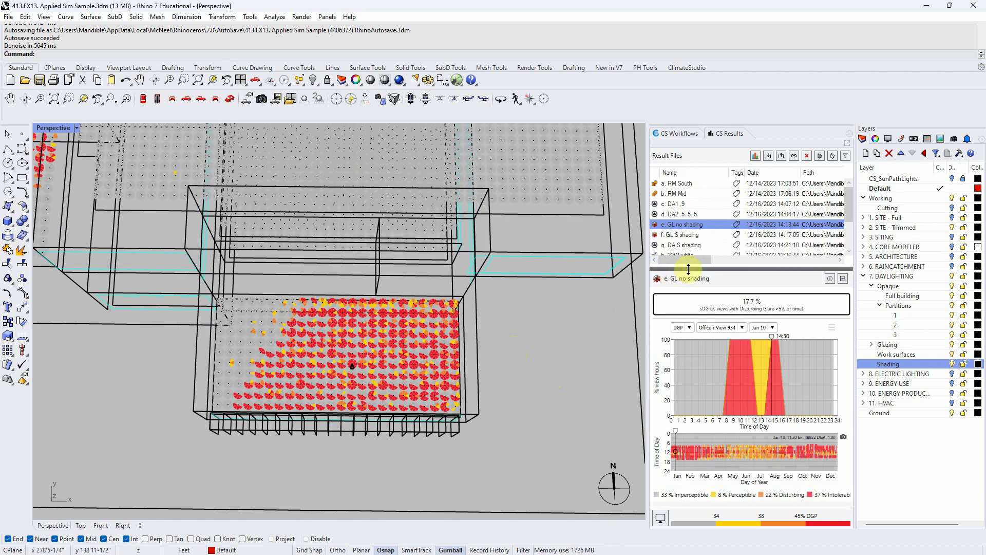
{"action": "right_click_drag", "start_coordinate": [574, 360], "coordinate": [568, 381]}
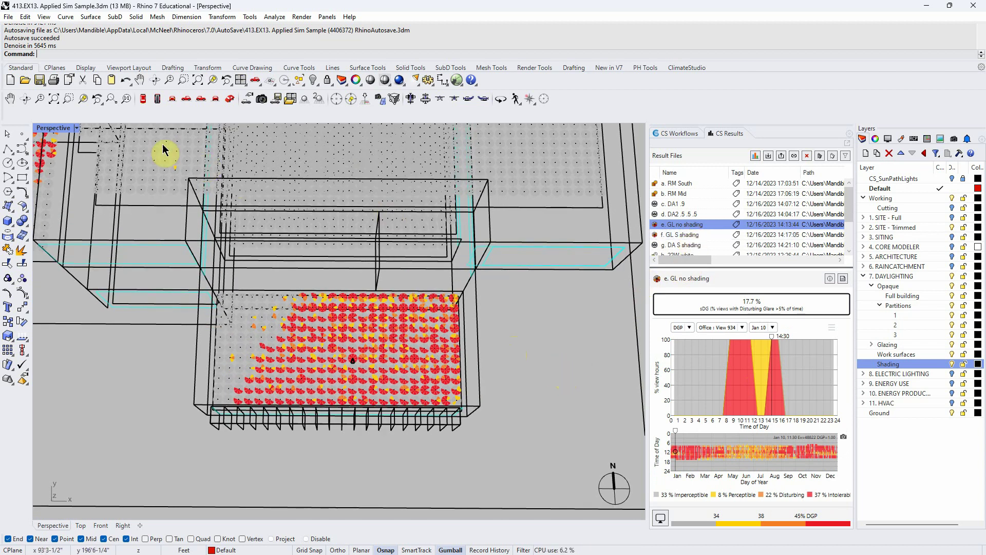
- Show f. GL S shading annual glare (12.7% sDG) and compare with e. GL no shading
{"action": "left_click", "coordinate": [698, 236]}
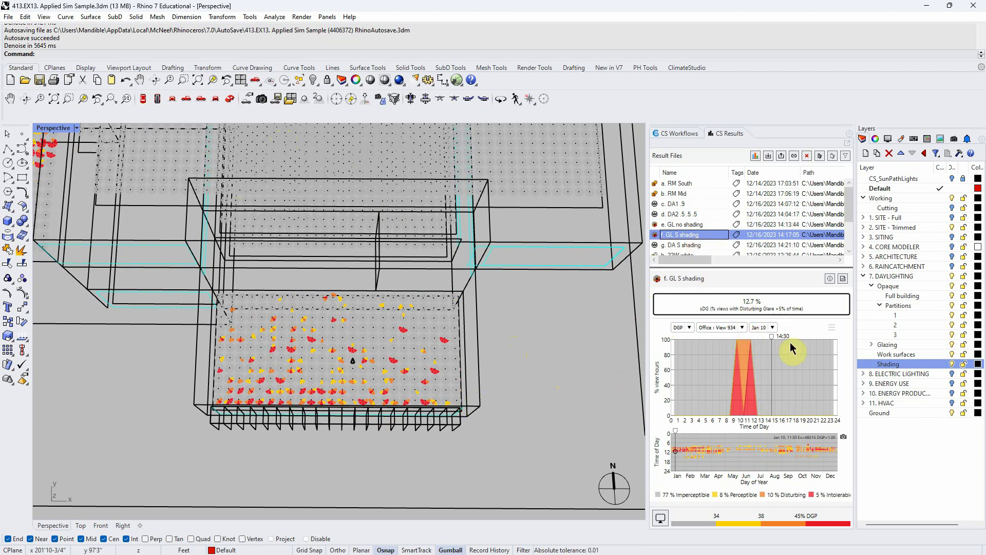
{"action": "left_click", "coordinate": [773, 329]}
{"action": "left_click", "coordinate": [794, 337]}
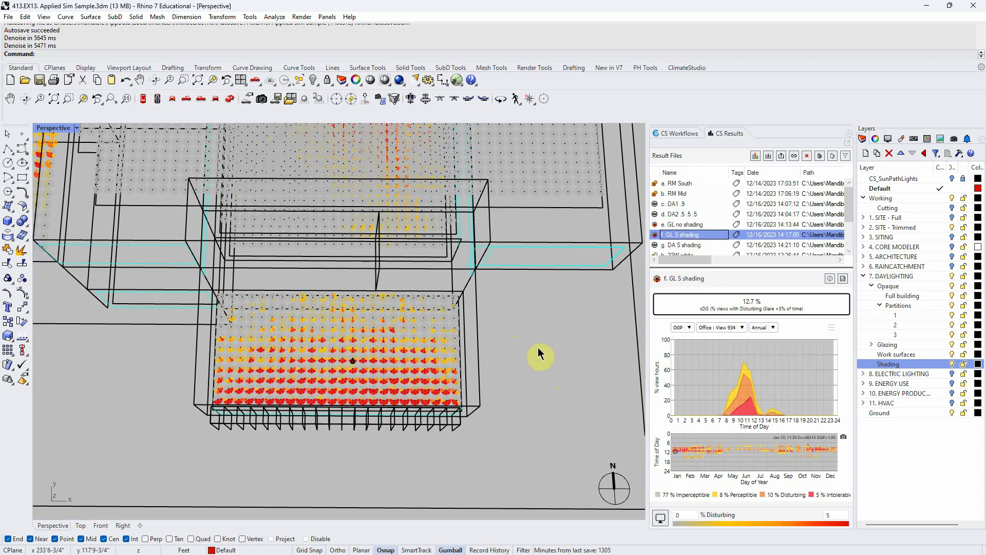
{"action": "left_click", "coordinate": [682, 224]}
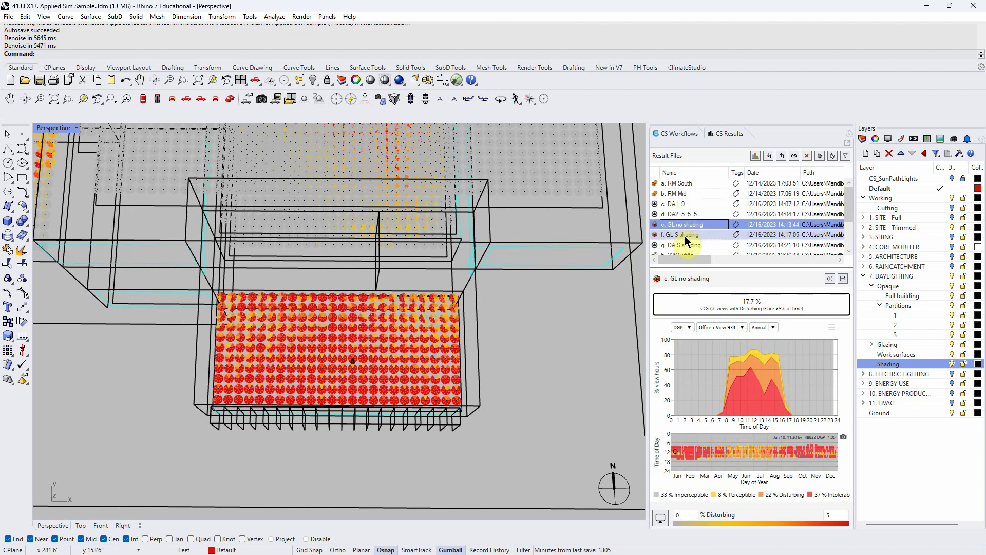
{"action": "left_click", "coordinate": [685, 238]}
- Orbit to the shading fins and switch the viewport to Shaded, then Ghosted
{"action": "right_click_drag", "start_coordinate": [445, 380], "coordinate": [507, 337]}
{"action": "scroll", "coordinate": [426, 234], "scroll_direction": "up", "scroll_amount": 5}
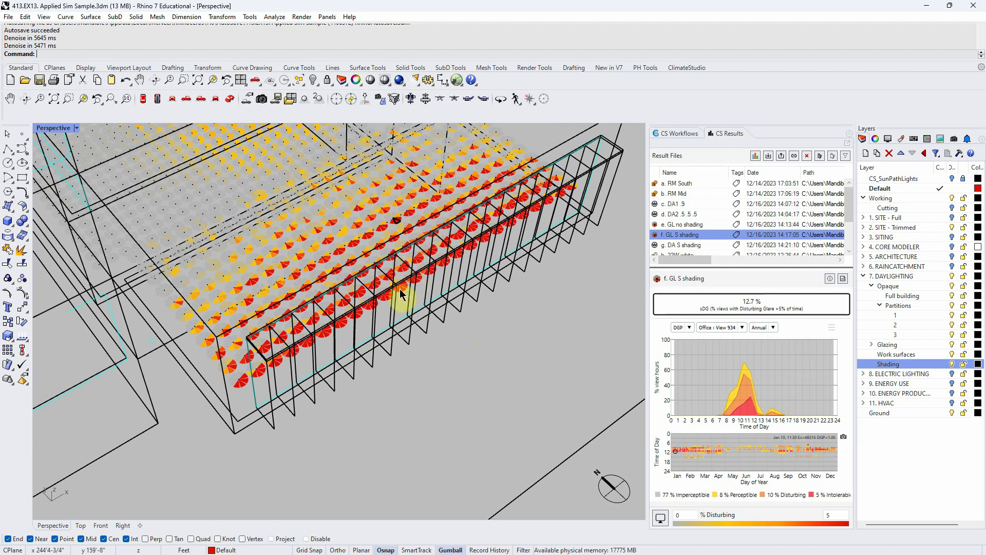
{"action": "scroll", "coordinate": [401, 294], "scroll_direction": "down", "scroll_amount": 2}
{"action": "scroll", "coordinate": [426, 308], "scroll_direction": "up", "scroll_amount": 2}
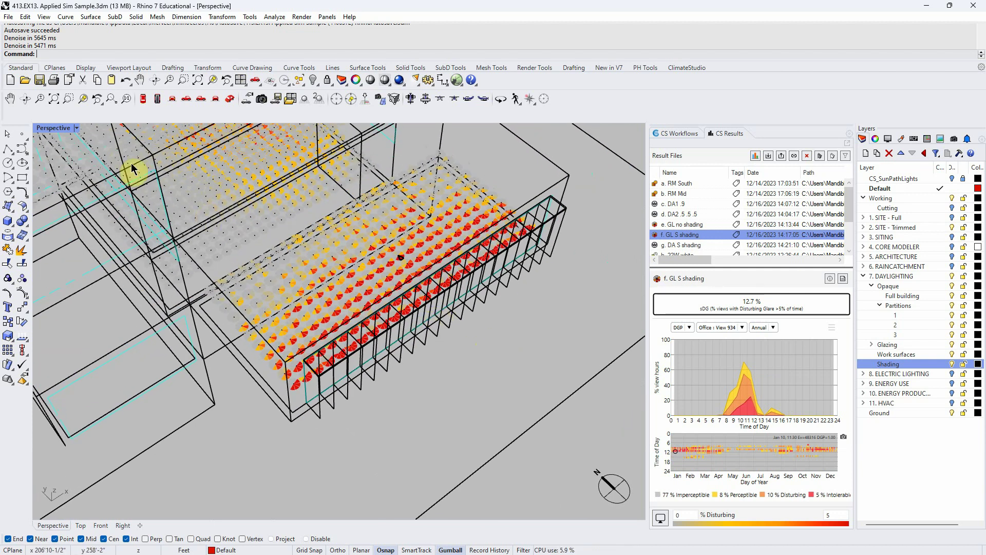
{"action": "left_click", "coordinate": [75, 129]}
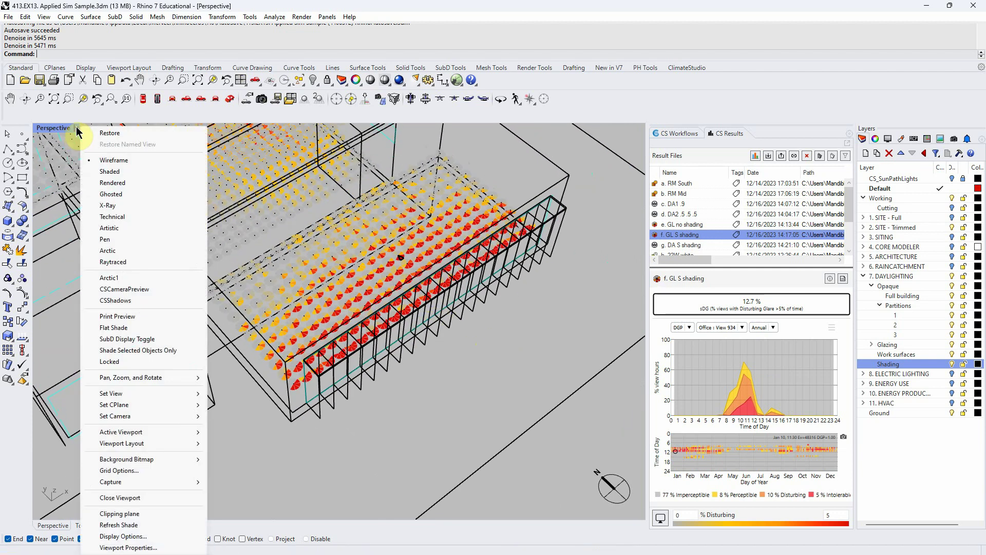
{"action": "left_click", "coordinate": [106, 173]}
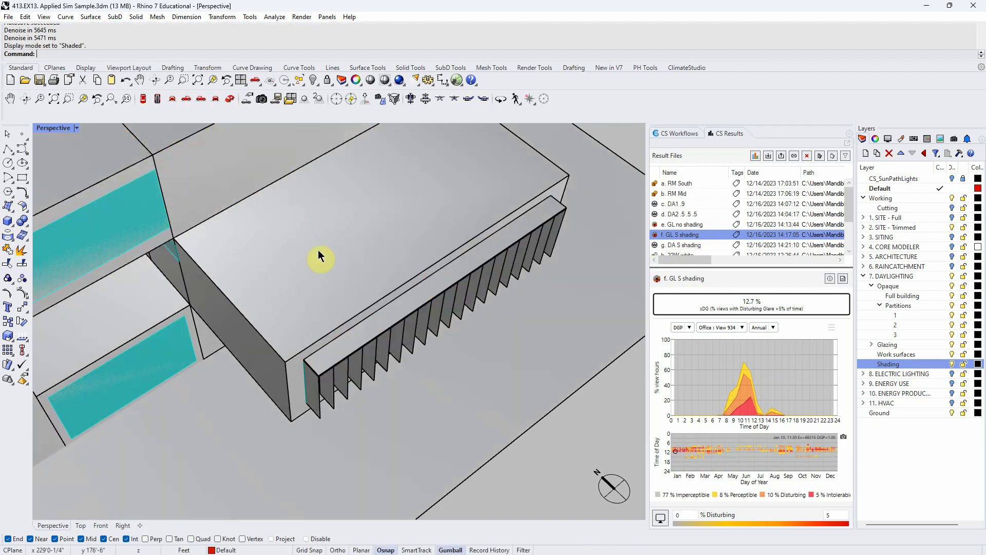
{"action": "left_click", "coordinate": [76, 129]}
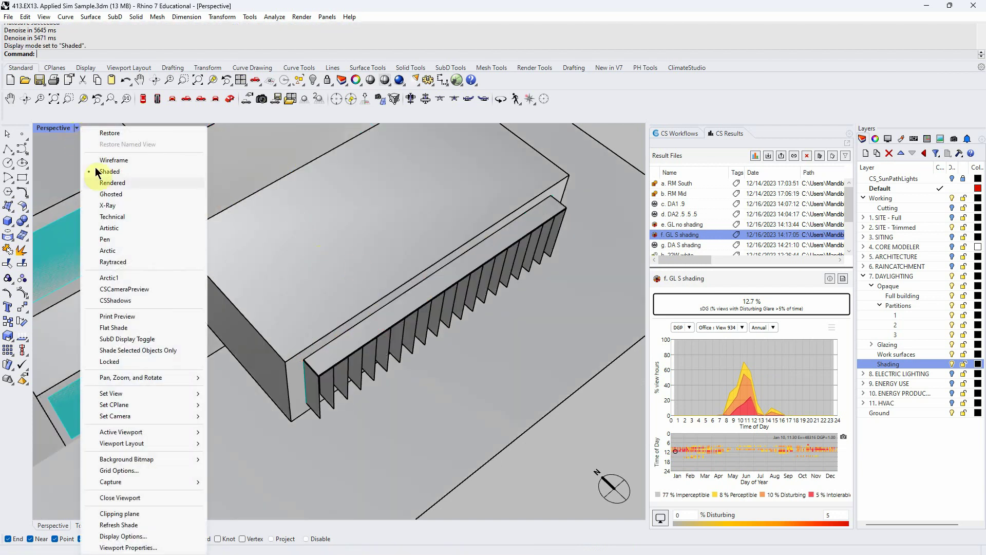
{"action": "left_click", "coordinate": [114, 193]}
- Orbit and zoom onto the finned office, briefly picking and clearing its floor surface
{"action": "mouse_move", "coordinate": [242, 267]}
{"action": "right_mouse_down"}
{"action": "mouse_move", "coordinate": [298, 288]}
{"action": "mouse_move", "coordinate": [331, 276]}
{"action": "mouse_move", "coordinate": [286, 264]}
{"action": "mouse_move", "coordinate": [296, 263]}
{"action": "right_mouse_up"}
{"action": "scroll", "coordinate": [293, 262], "scroll_direction": "down", "scroll_amount": 3}
{"action": "scroll", "coordinate": [253, 236], "scroll_direction": "up", "scroll_amount": 4}
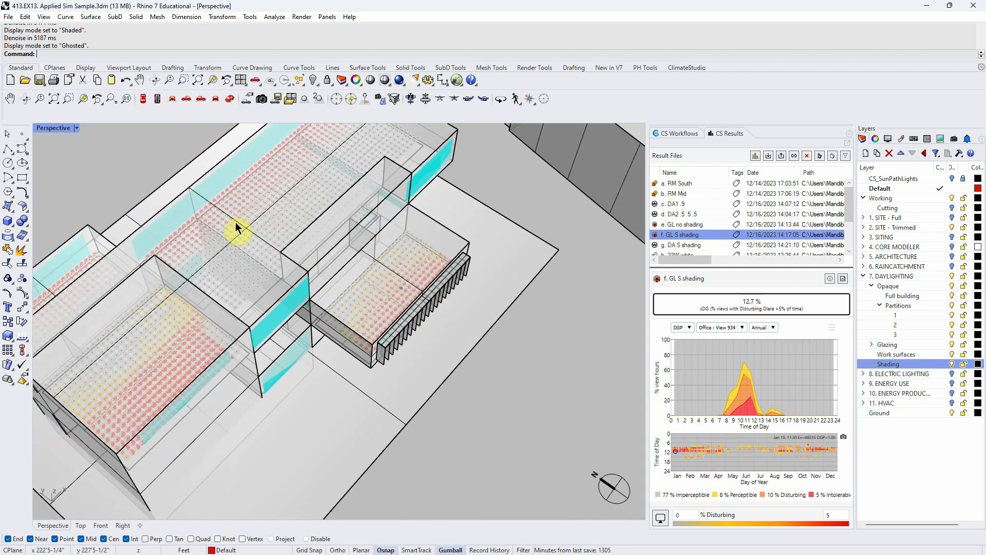
{"action": "scroll", "coordinate": [235, 222], "scroll_direction": "up", "scroll_amount": 2}
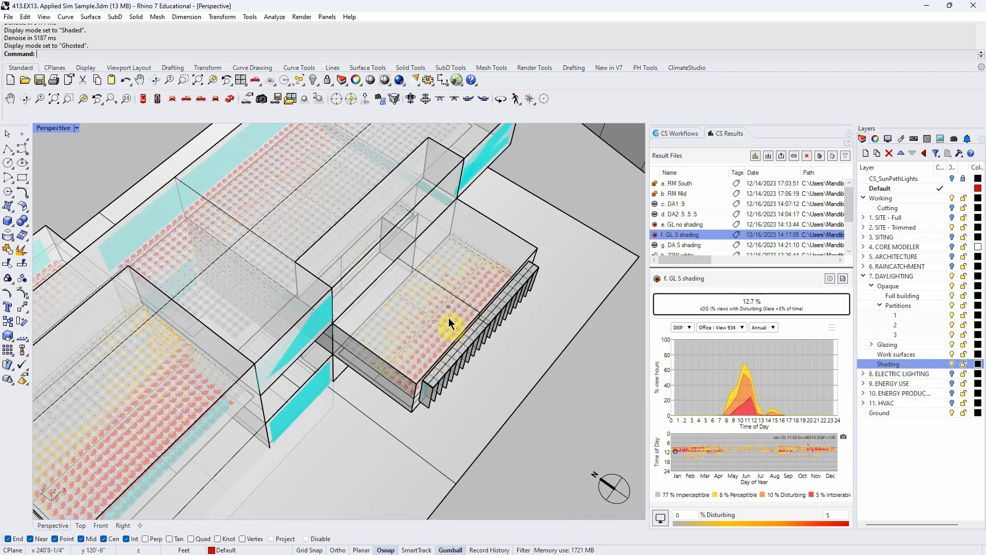
{"action": "left_click", "coordinate": [425, 328]}
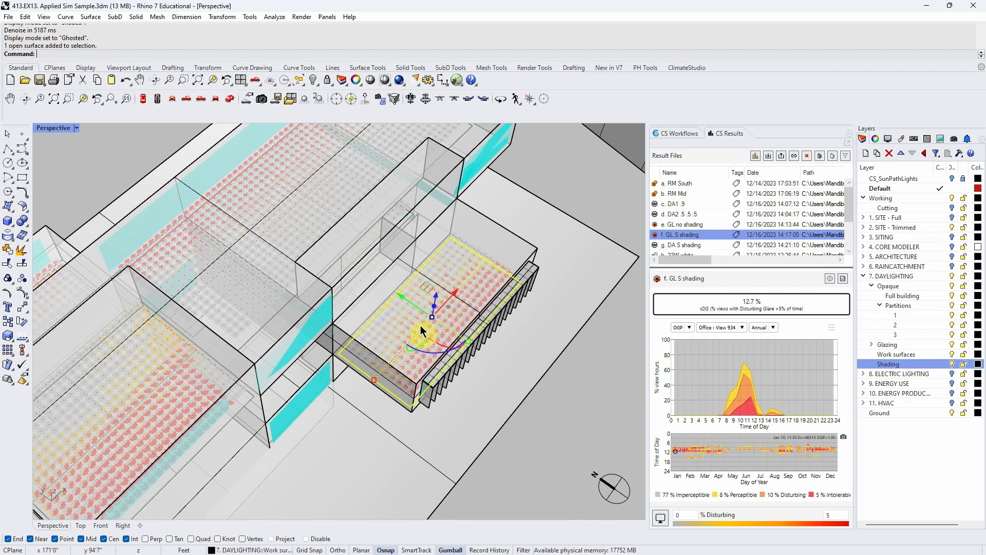
{"action": "left_click", "coordinate": [555, 194]}
{"action": "scroll", "coordinate": [462, 365], "scroll_direction": "up", "scroll_amount": 2}
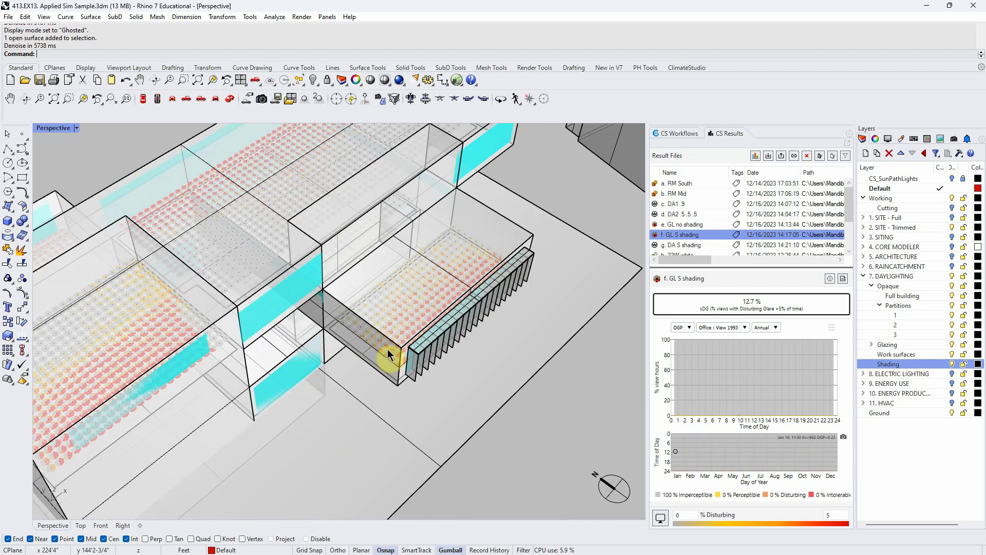
{"action": "scroll", "coordinate": [383, 339], "scroll_direction": "up", "scroll_amount": 2}
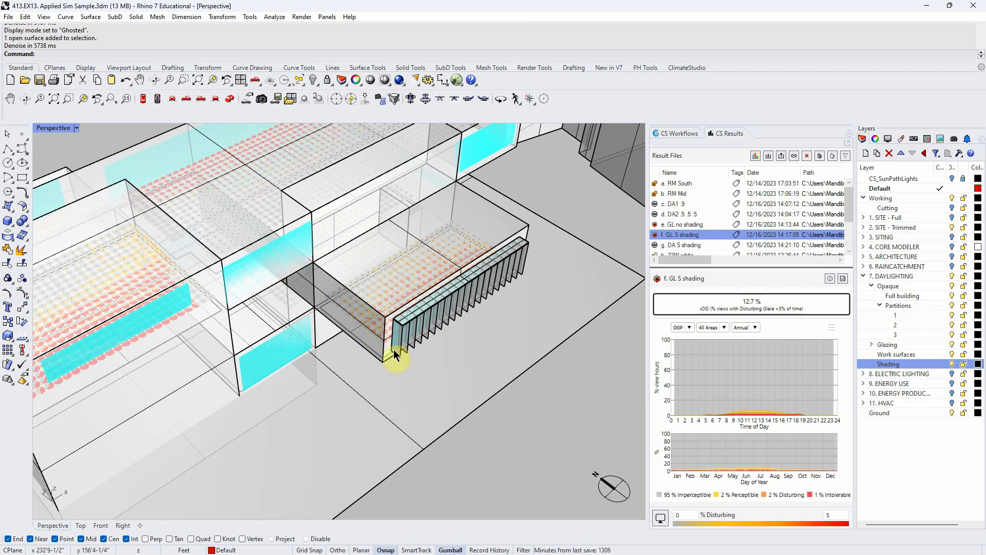
{"action": "scroll", "coordinate": [386, 359], "scroll_direction": "down", "scroll_amount": 2}
{"action": "scroll", "coordinate": [387, 366], "scroll_direction": "up", "scroll_amount": 1}
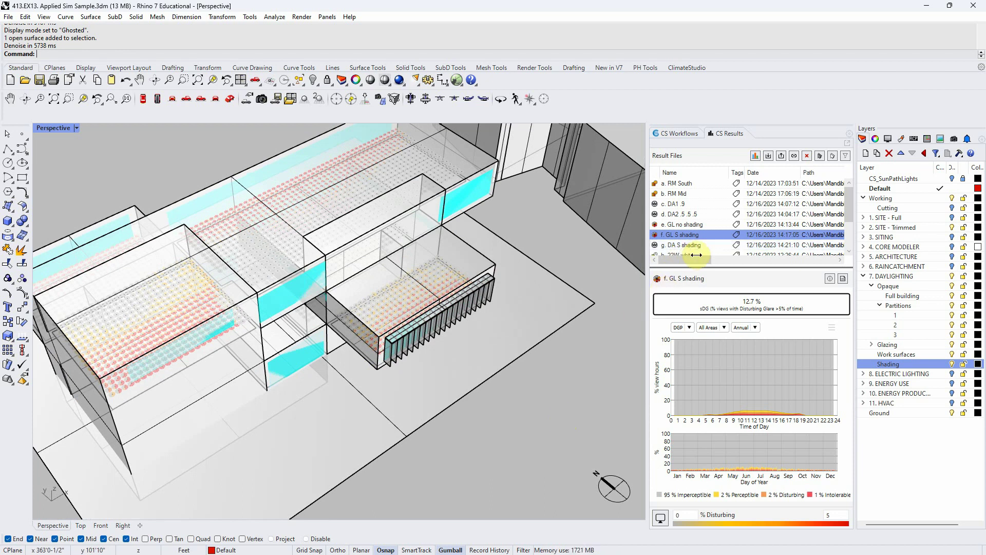
- Load g. DA S shading (89.3% sDA, 6.8% ASE) and expand the room table to Office ASE 6.06%
{"action": "scroll", "coordinate": [612, 275], "scroll_direction": "up", "scroll_amount": 1}
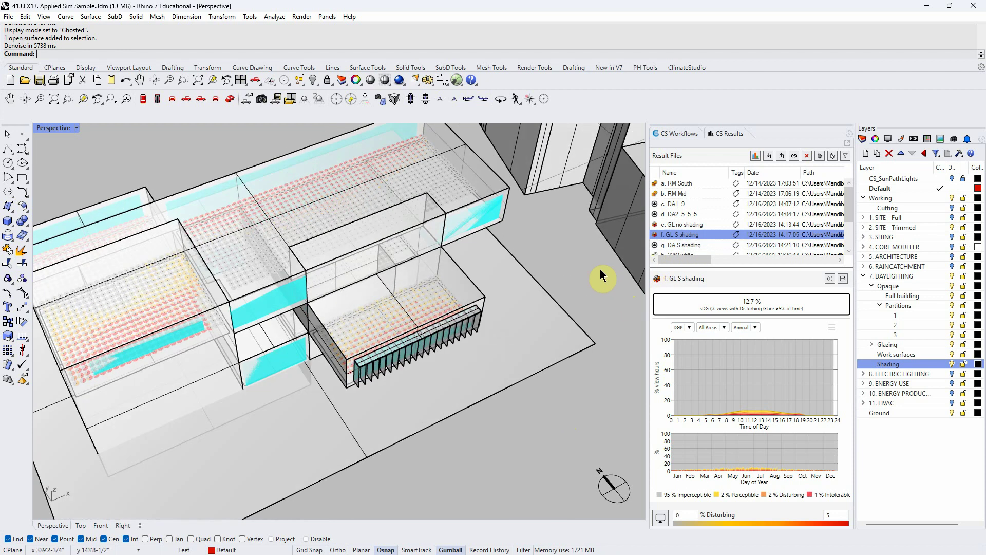
{"action": "left_click", "coordinate": [688, 244]}
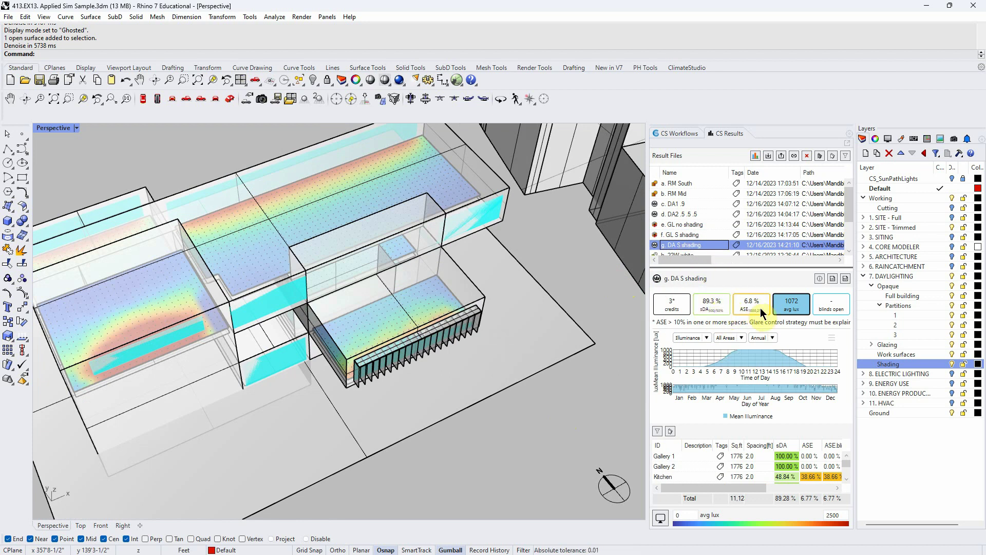
{"action": "right_click_drag", "start_coordinate": [537, 319], "coordinate": [503, 329]}
{"action": "scroll", "coordinate": [439, 342], "scroll_direction": "up", "scroll_amount": 5}
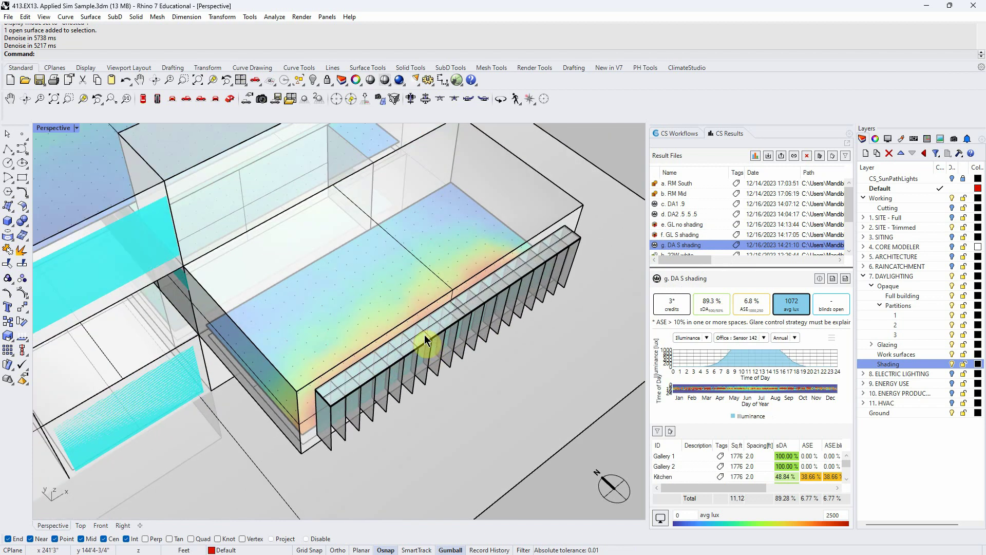
{"action": "scroll", "coordinate": [456, 304], "scroll_direction": "down", "scroll_amount": 5}
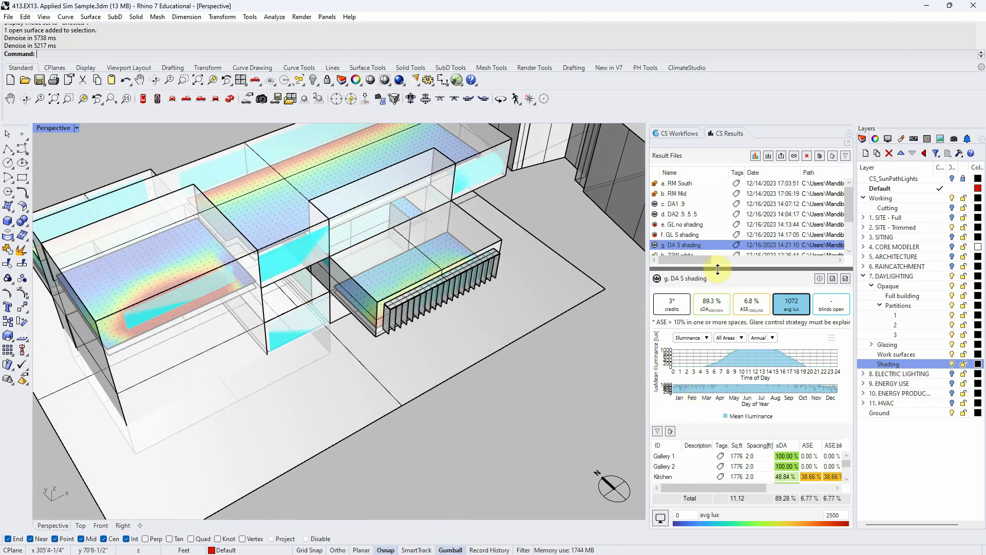
{"action": "left_click_drag", "start_coordinate": [718, 268], "coordinate": [718, 188]}
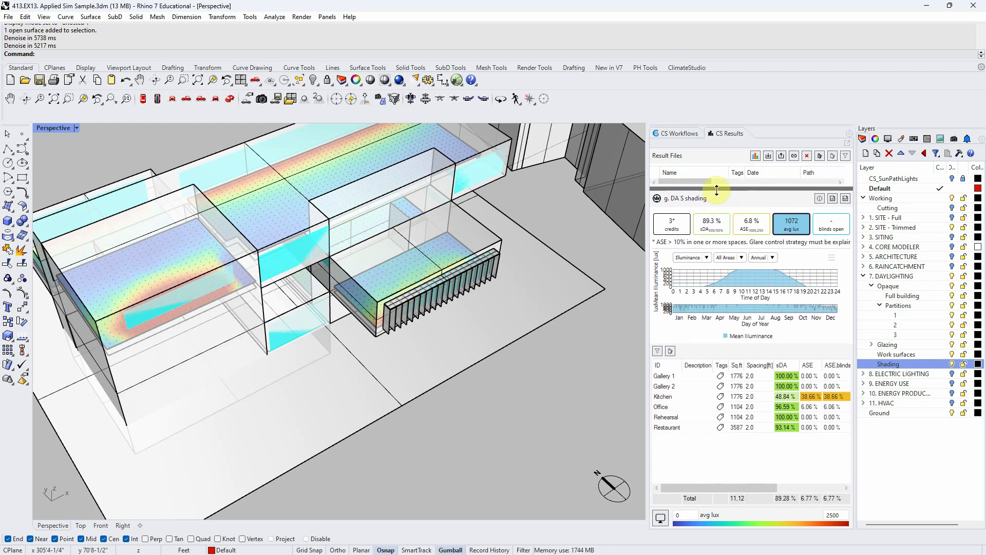
{"action": "left_click", "coordinate": [808, 411]}
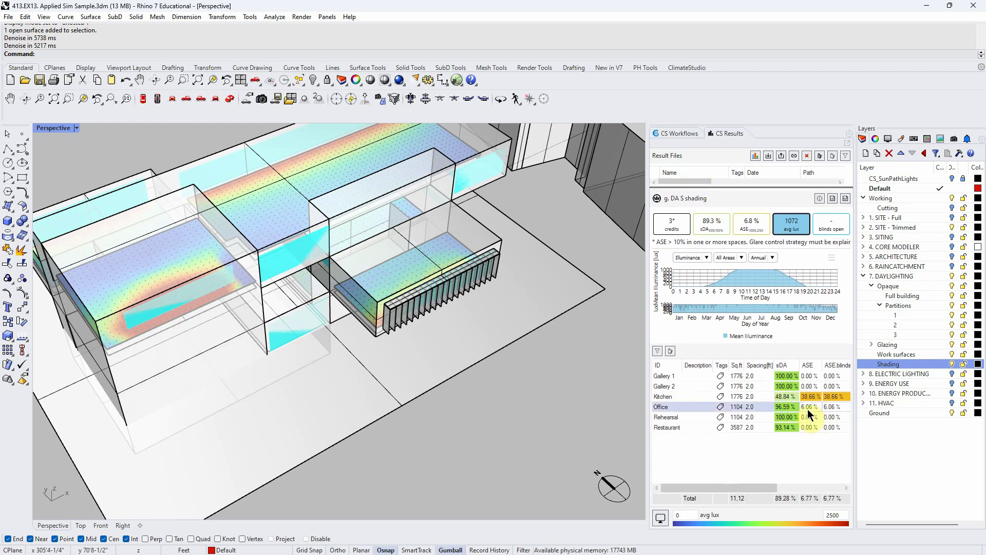
{"action": "left_click_drag", "start_coordinate": [718, 189], "coordinate": [718, 243]}
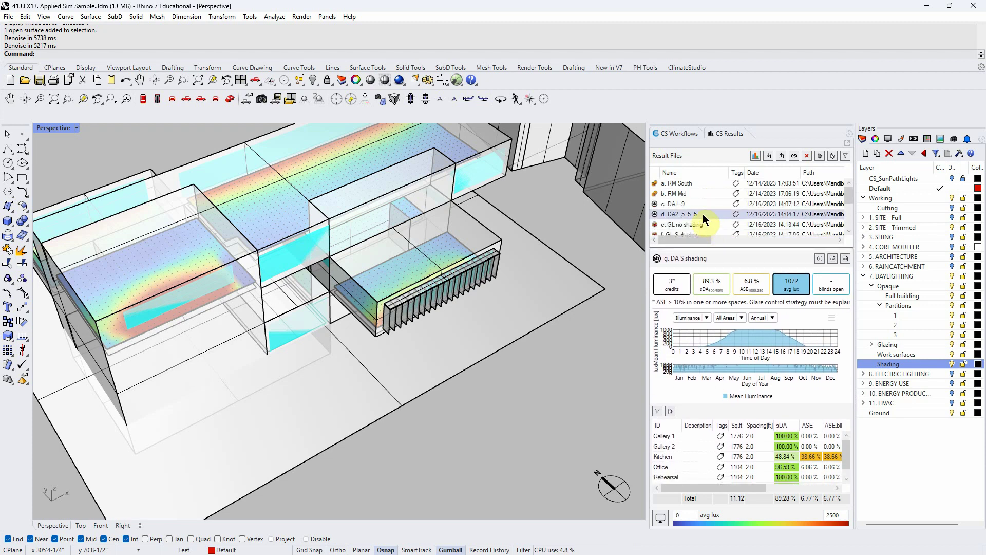
- Check d. DA2 .5 .5 .5's Office ASE, then reload g. DA S shading with all rooms shown
{"action": "left_click", "coordinate": [703, 214]}
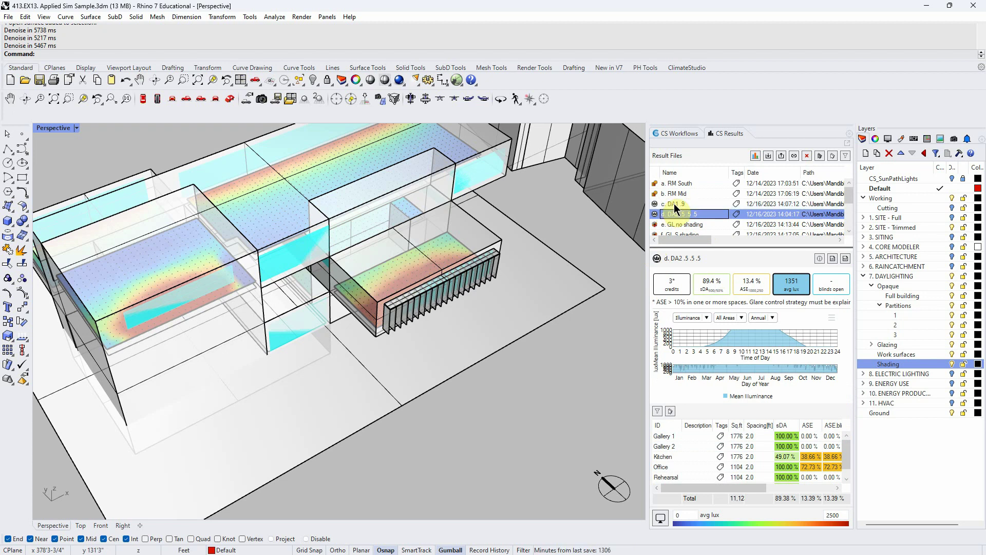
{"action": "left_click_drag", "start_coordinate": [711, 250], "coordinate": [711, 270]}
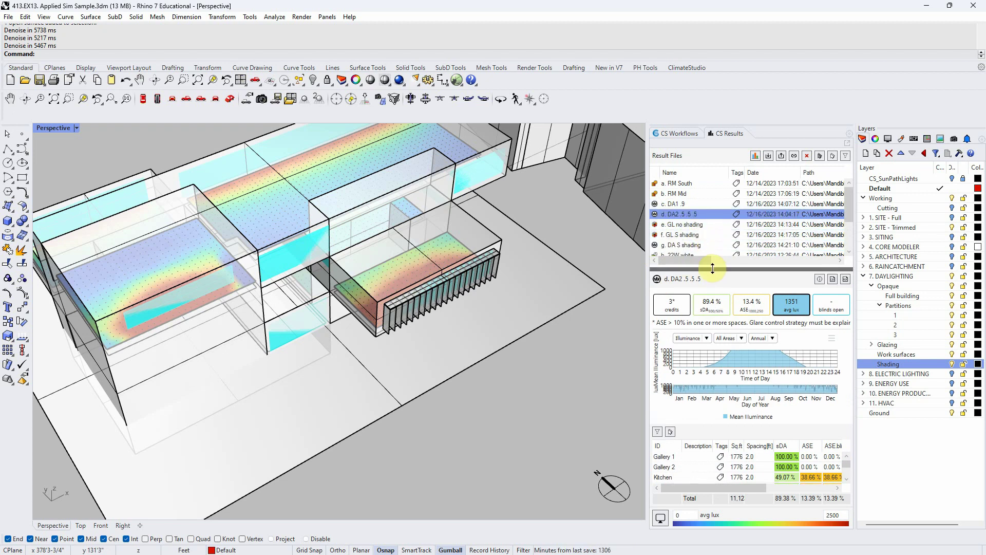
{"action": "left_click", "coordinate": [683, 244]}
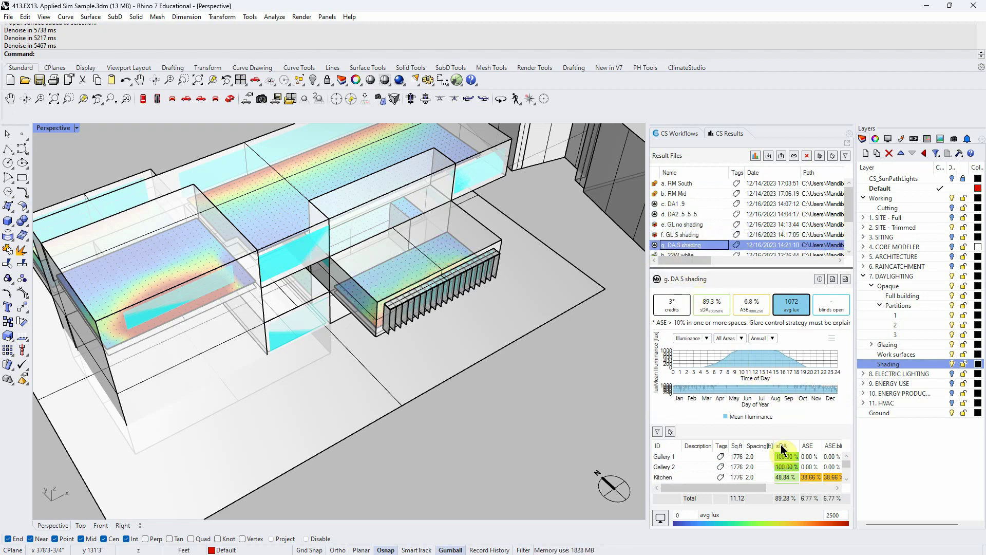
{"action": "left_click_drag", "start_coordinate": [739, 267], "coordinate": [740, 238]}
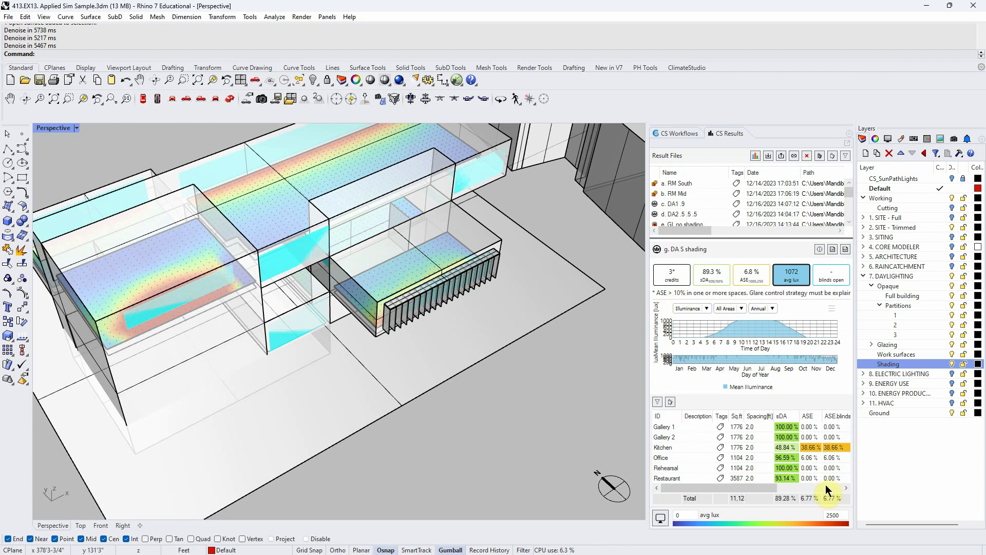
{"action": "right_click_drag", "start_coordinate": [456, 448], "coordinate": [434, 444]}
{"action": "mouse_move", "coordinate": [174, 284]}
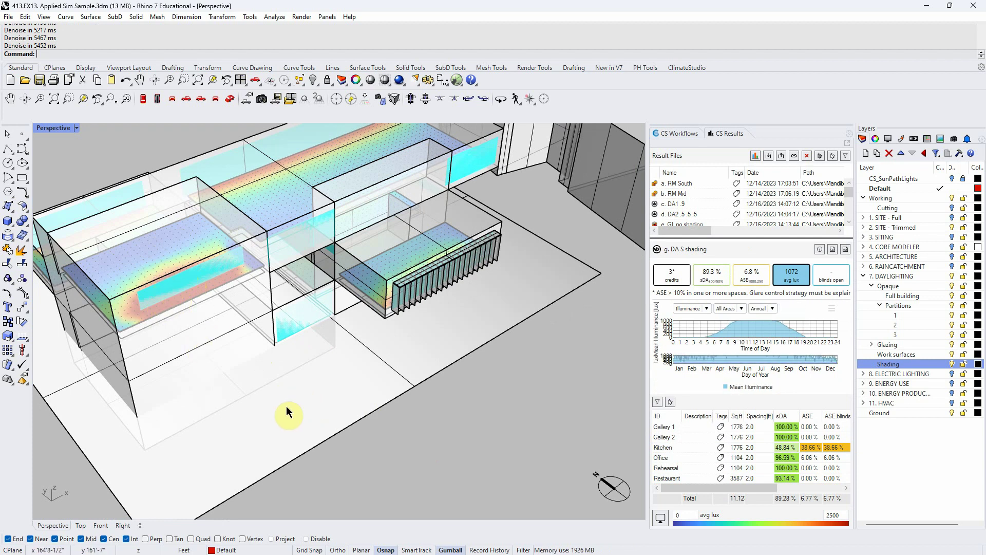
{"action": "right_click_drag", "start_coordinate": [545, 408], "coordinate": [628, 302]}
{"action": "left_click_drag", "start_coordinate": [725, 239], "coordinate": [724, 273]}
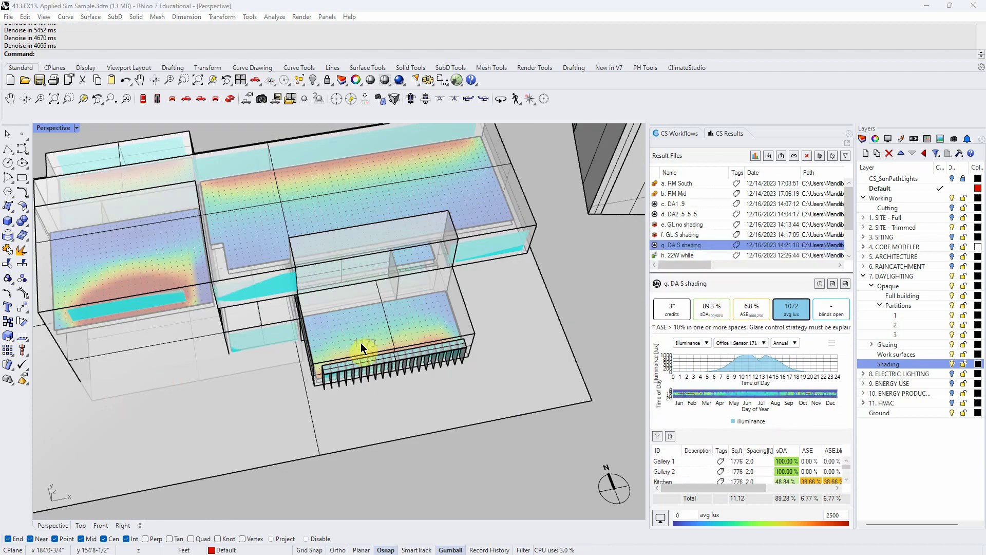
{"action": "scroll", "coordinate": [360, 343], "scroll_direction": "down", "scroll_amount": 3}
{"action": "right_click_drag", "start_coordinate": [357, 329], "coordinate": [328, 328]}
{"action": "scroll", "coordinate": [165, 289], "scroll_direction": "up", "scroll_amount": 2}
{"action": "scroll", "coordinate": [165, 289], "scroll_direction": "down", "scroll_amount": 2}
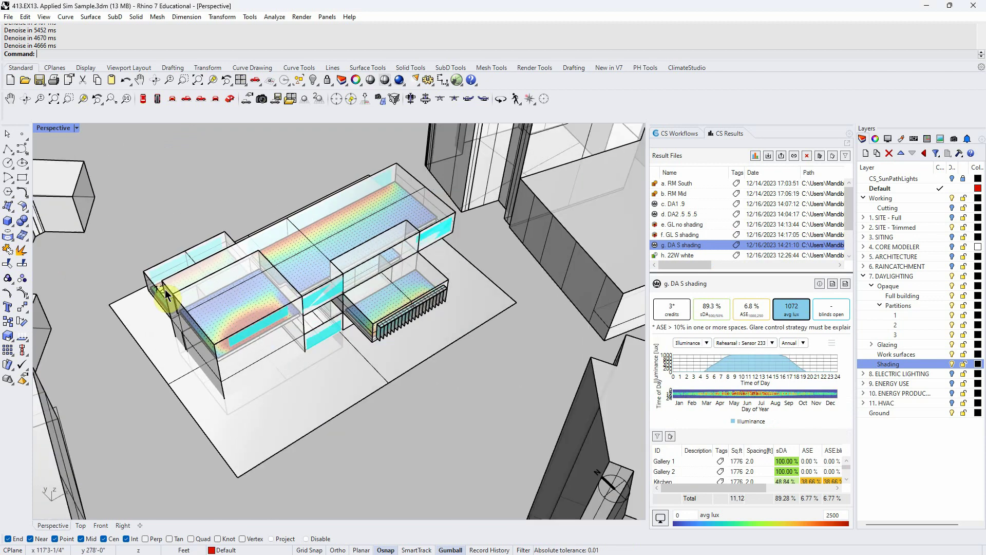
{"action": "scroll", "coordinate": [171, 241], "scroll_direction": "up", "scroll_amount": 2}
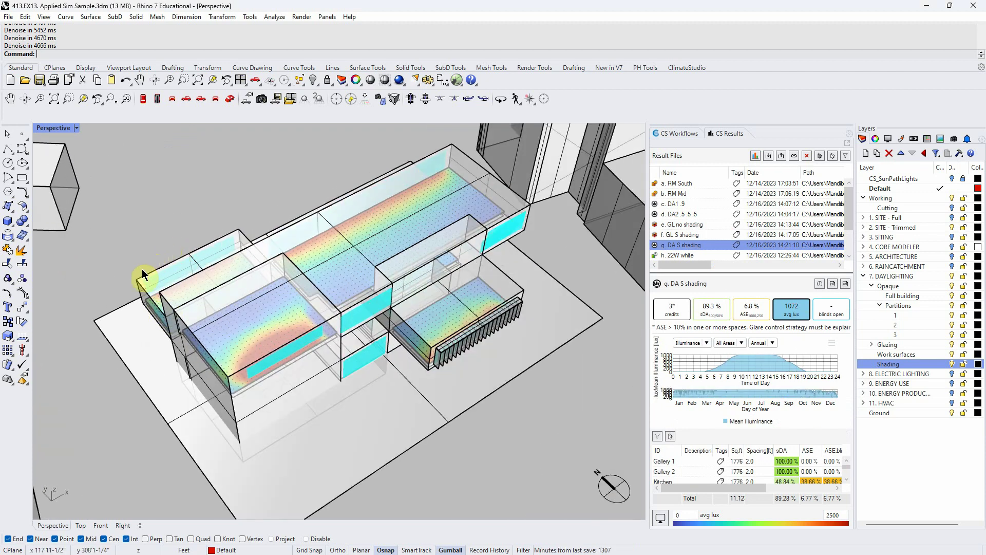
{"action": "right_click_drag", "start_coordinate": [261, 339], "coordinate": [309, 347]}
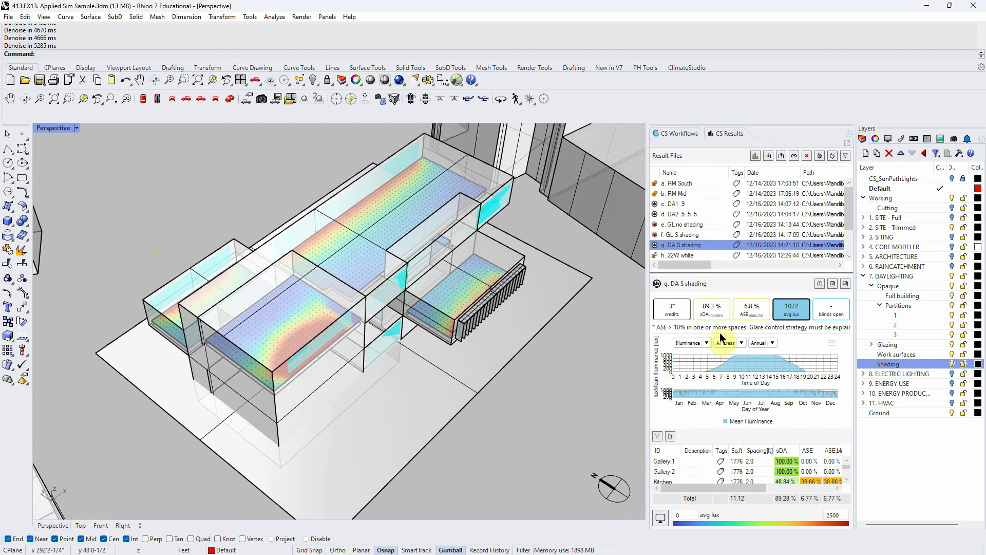
{"action": "right_click_drag", "start_coordinate": [550, 354], "coordinate": [525, 368]}
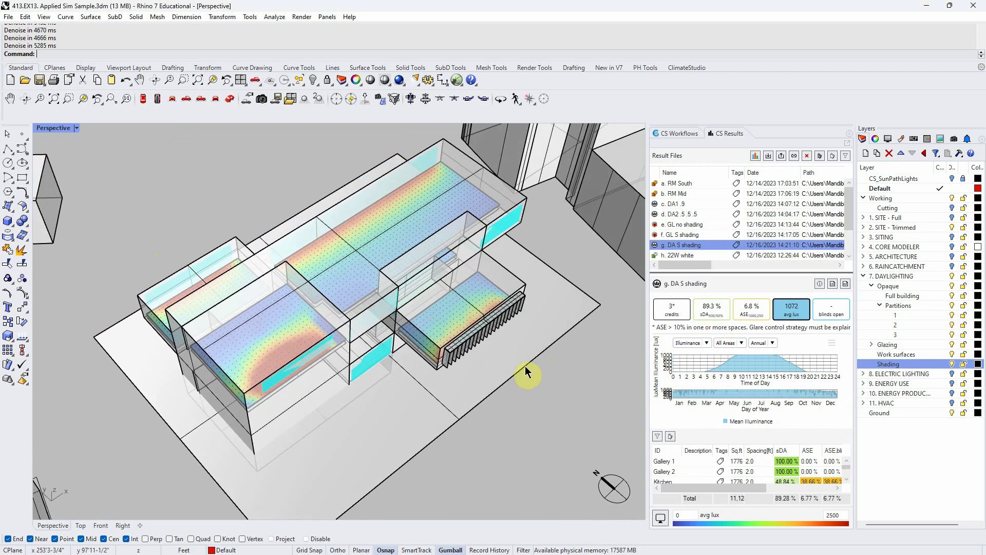
{"action": "left_click", "coordinate": [695, 204]}
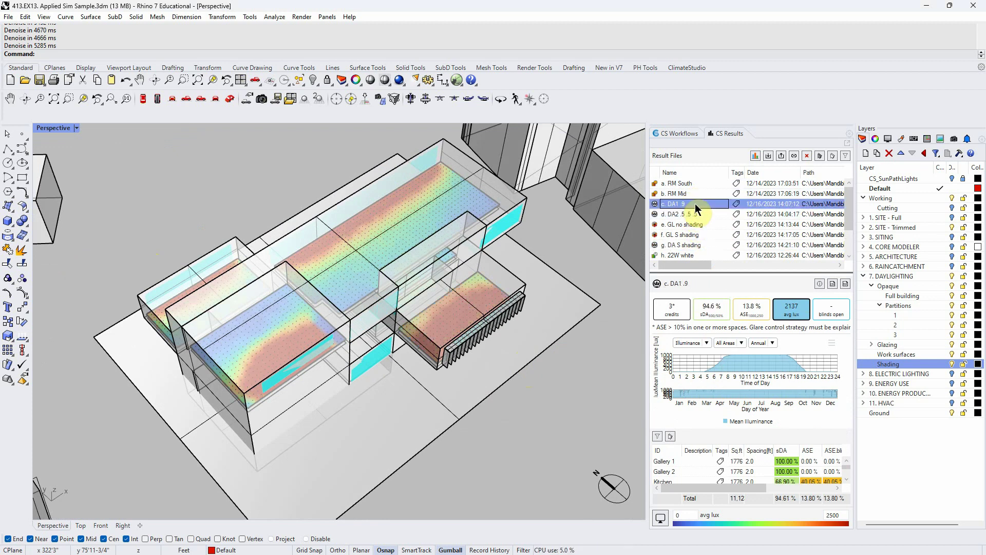
{"action": "left_click", "coordinate": [695, 212]}
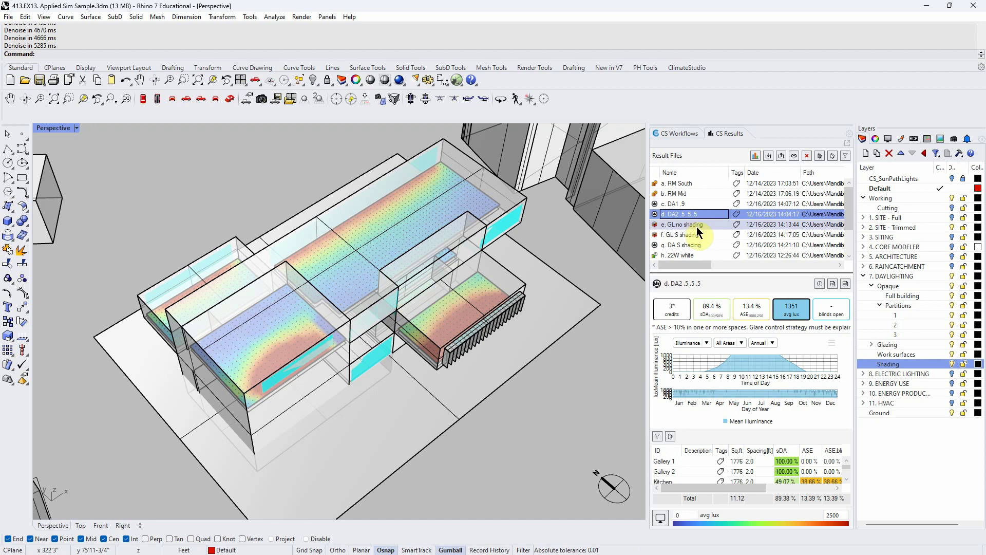
{"action": "left_click", "coordinate": [697, 226]}
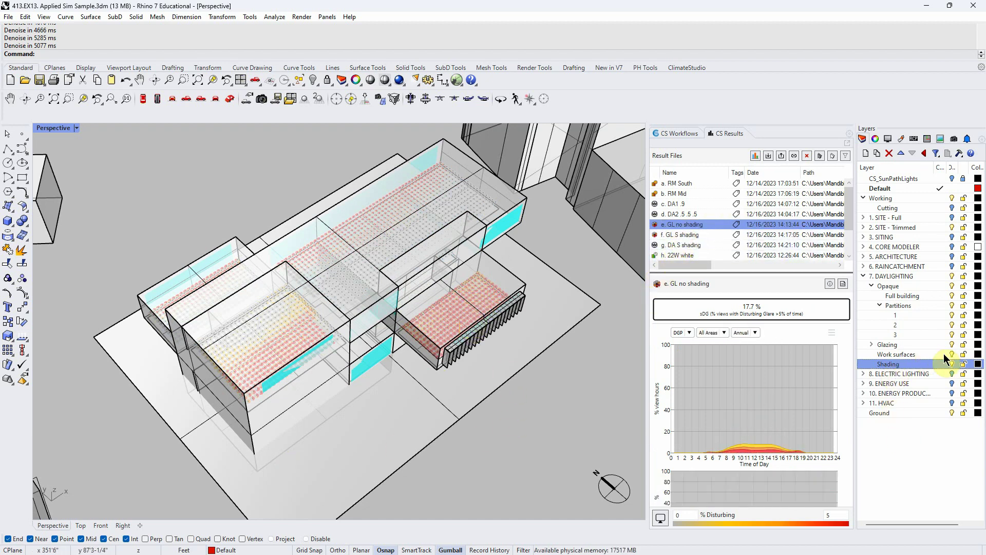
{"action": "left_click", "coordinate": [953, 364]}
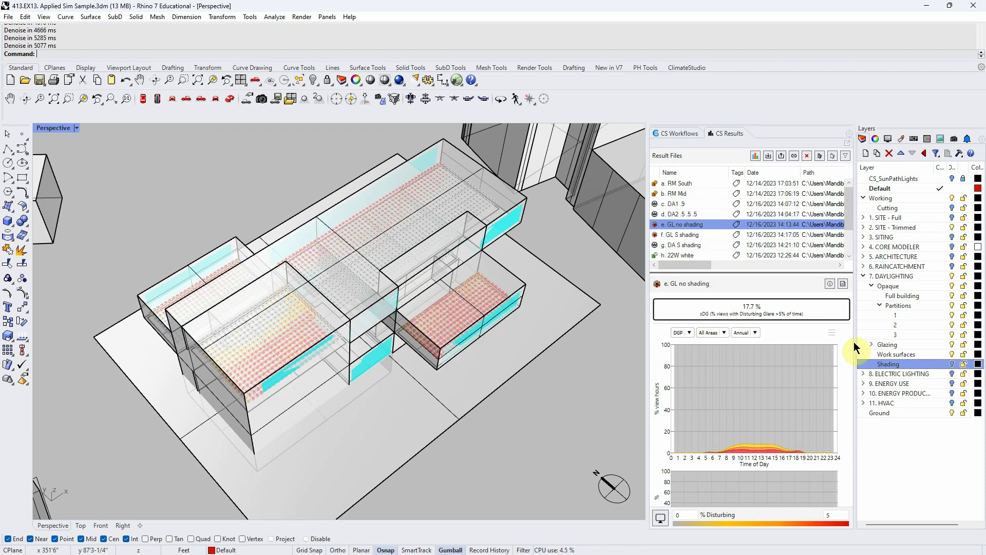
{"action": "left_click", "coordinate": [688, 234]}
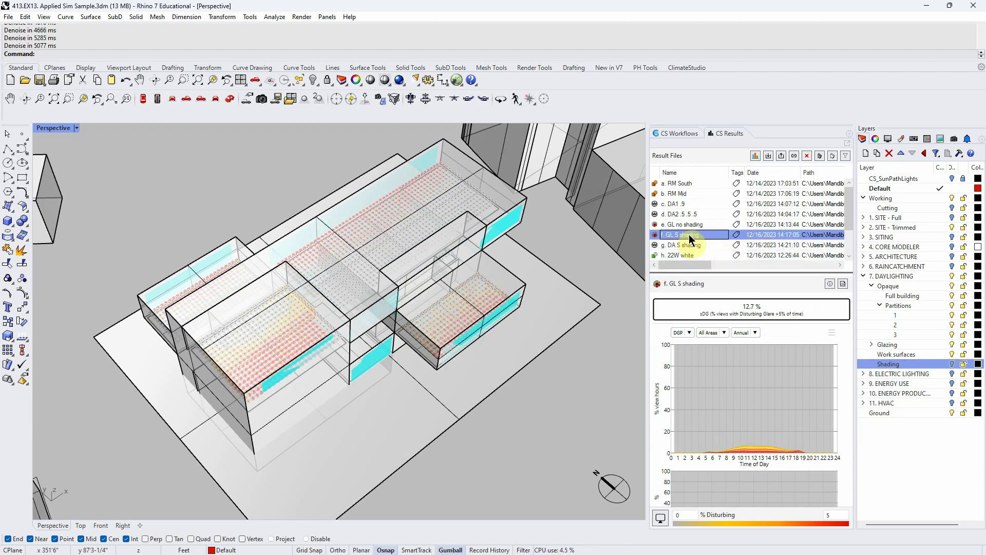
{"action": "left_click", "coordinate": [952, 363]}
{"action": "scroll", "coordinate": [484, 318], "scroll_direction": "up", "scroll_amount": 5}
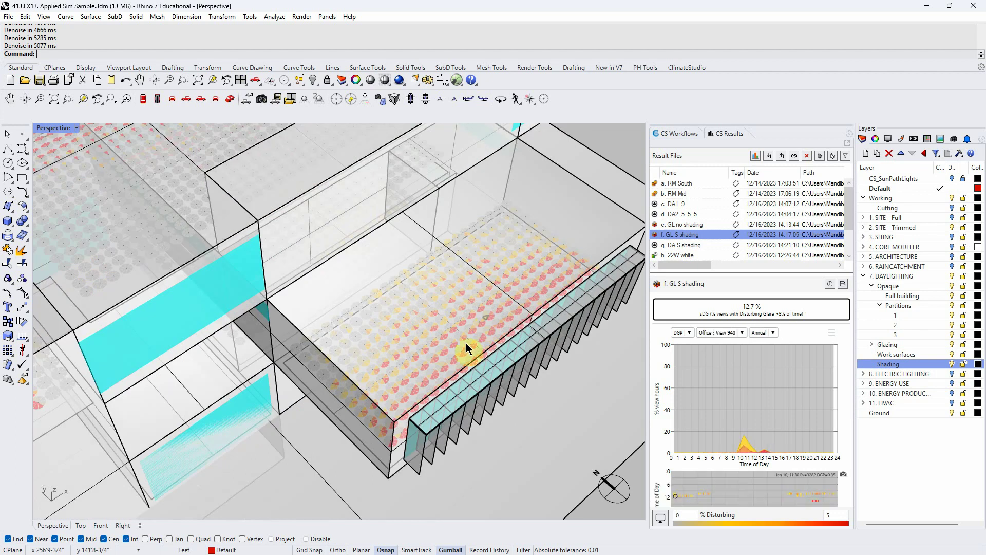
{"action": "left_click", "coordinate": [481, 329]}
{"action": "scroll", "coordinate": [481, 329], "scroll_direction": "down", "scroll_amount": 5}
{"action": "left_click", "coordinate": [455, 331]}
{"action": "left_click", "coordinate": [687, 246]}
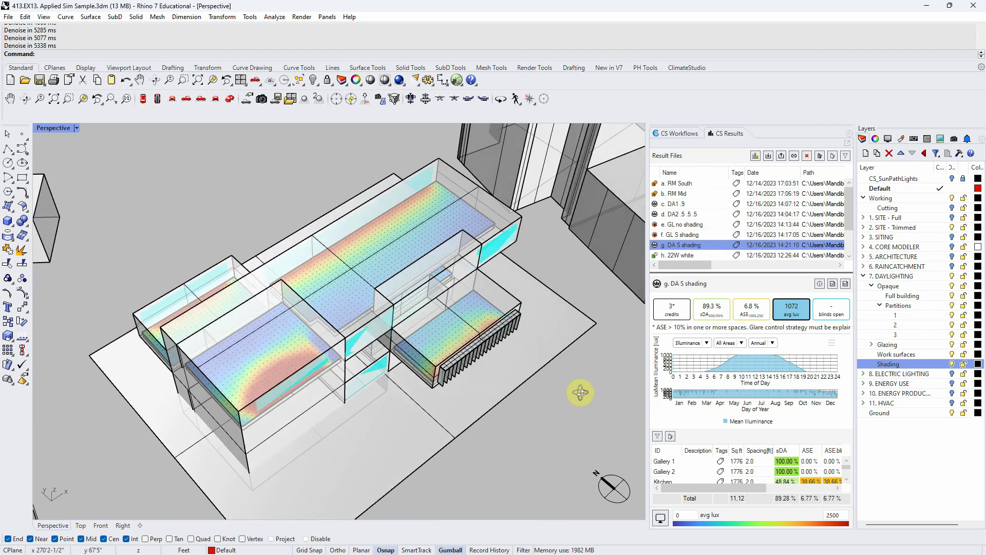
- Inspect an office sensor near the fins, then load c. DA1 .9 (94.6% sDA, 13.8% ASE)
{"action": "left_click", "coordinate": [472, 371]}
{"action": "scroll", "coordinate": [472, 370], "scroll_direction": "up", "scroll_amount": 5}
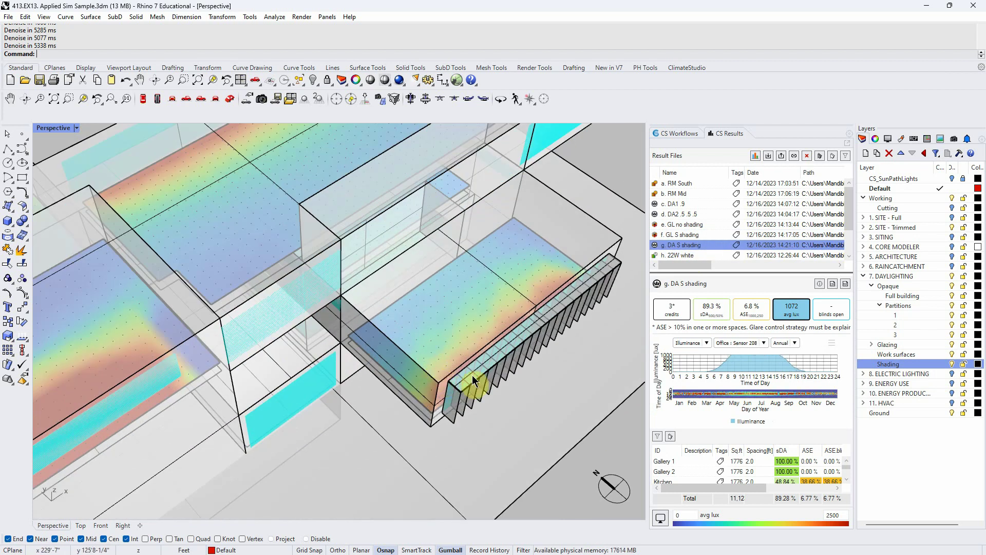
{"action": "mouse_move", "coordinate": [479, 330]}
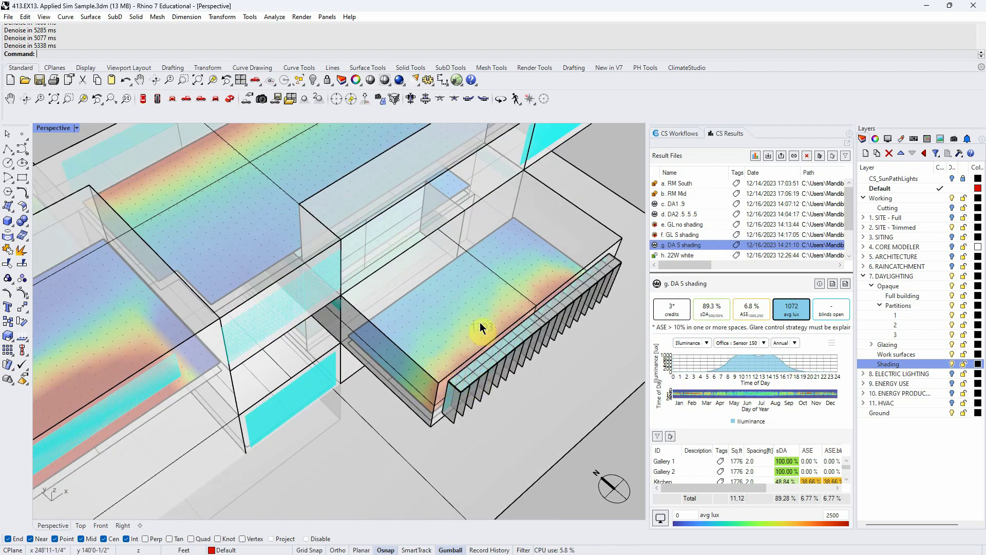
{"action": "scroll", "coordinate": [478, 321], "scroll_direction": "down", "scroll_amount": 6}
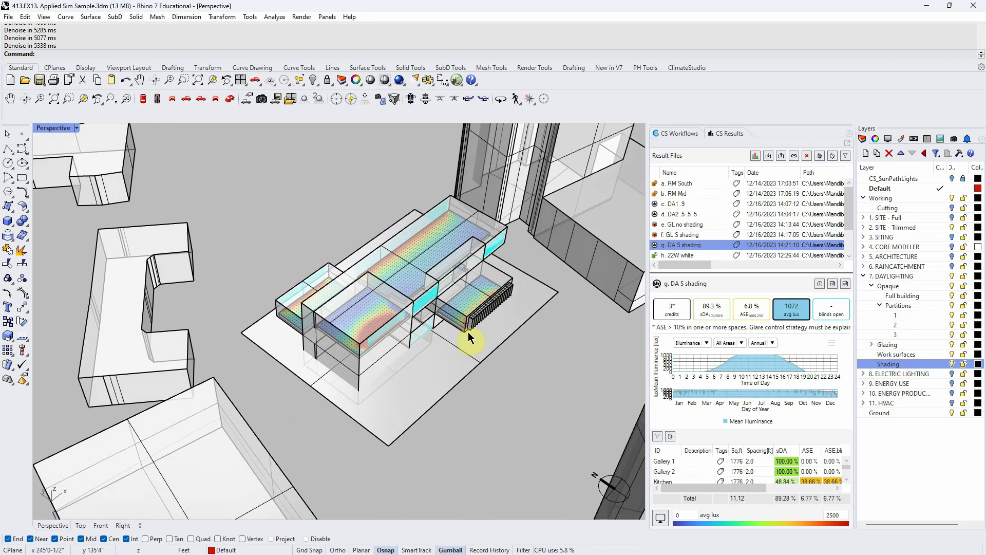
{"action": "scroll", "coordinate": [467, 336], "scroll_direction": "up", "scroll_amount": 5}
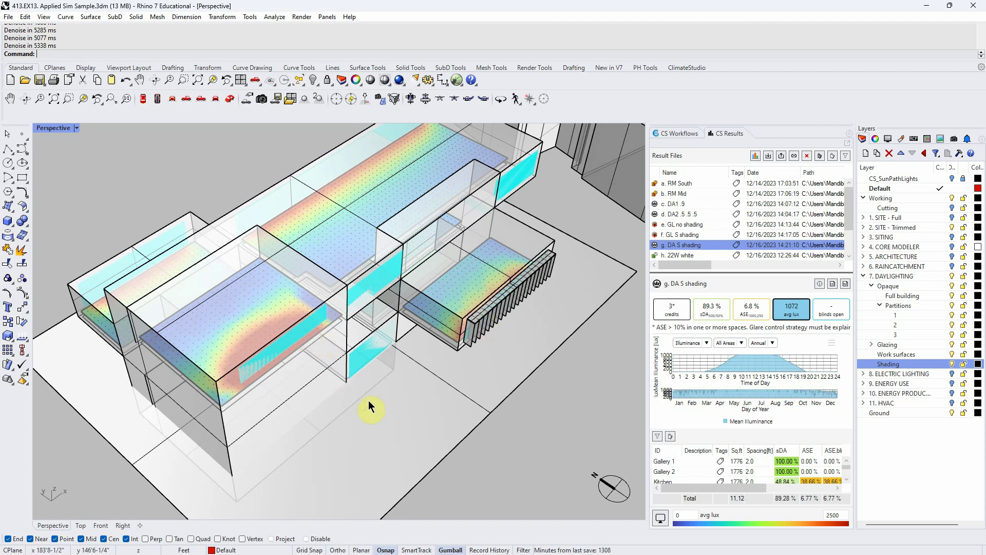
{"action": "scroll", "coordinate": [367, 405], "scroll_direction": "down", "scroll_amount": 6}
{"action": "scroll", "coordinate": [339, 321], "scroll_direction": "up", "scroll_amount": 4}
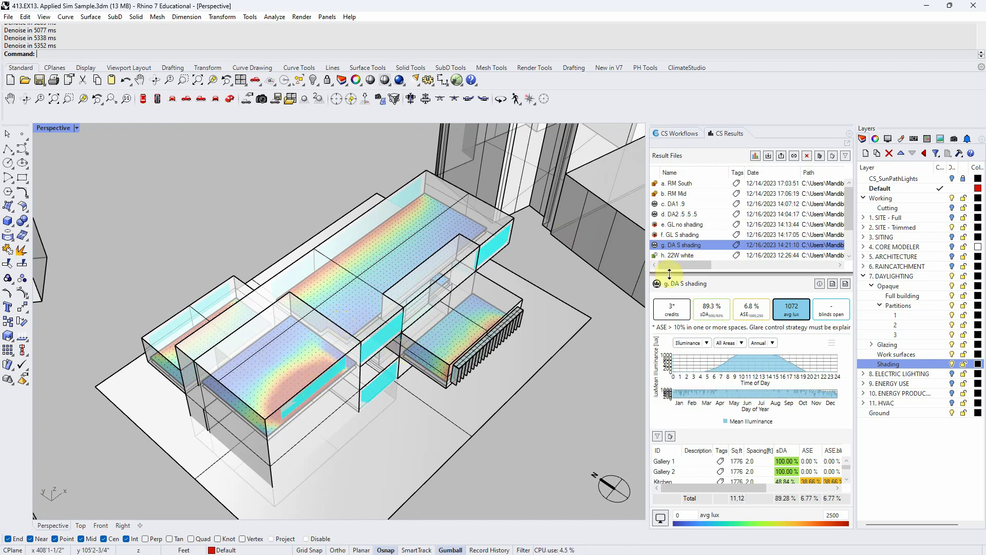
{"action": "left_click", "coordinate": [670, 205]}
{"action": "right_click_drag", "start_coordinate": [627, 268], "coordinate": [525, 428]}
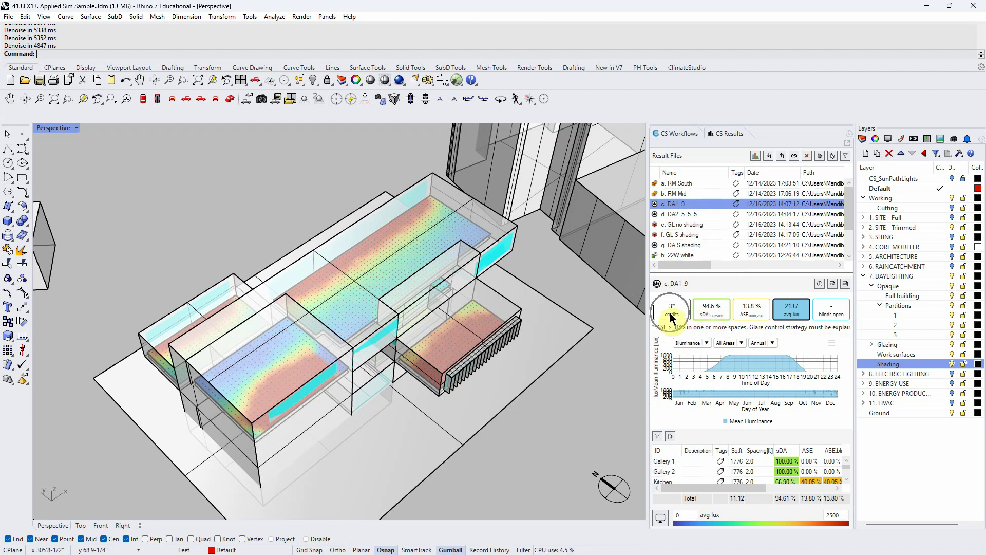
- Expand the room table, map annual sunlight exposure, and inspect an Office sensor
{"action": "left_click_drag", "start_coordinate": [743, 274], "coordinate": [745, 208]}
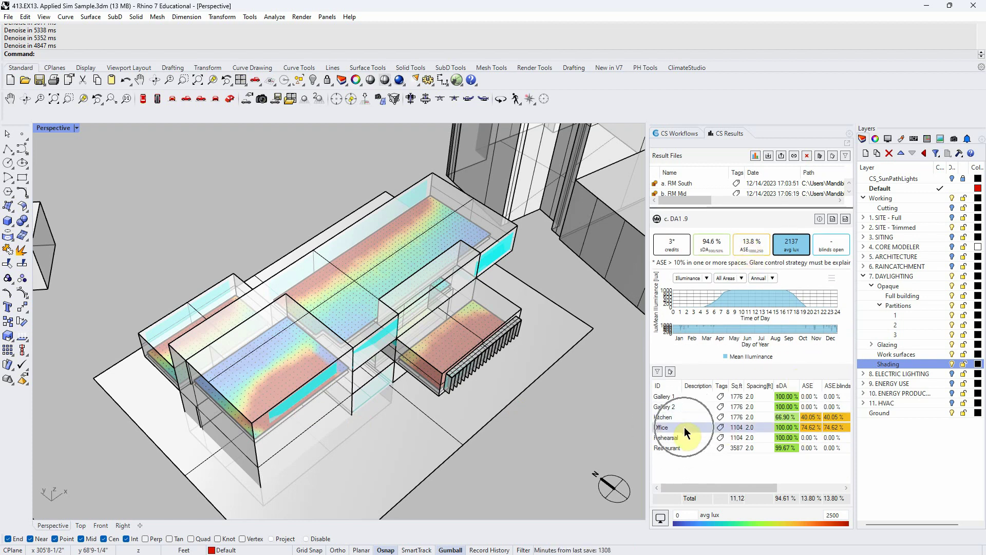
{"action": "left_click", "coordinate": [737, 248]}
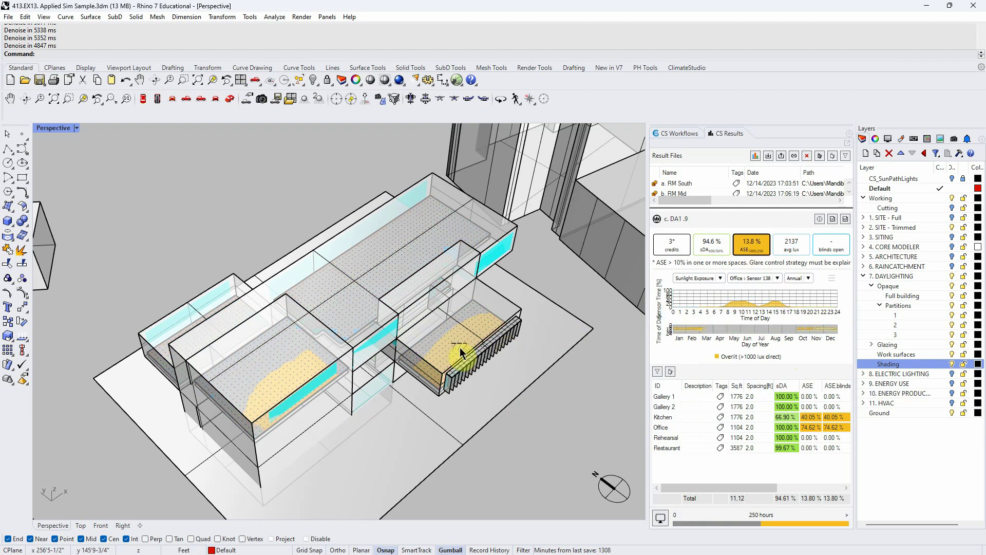
{"action": "scroll", "coordinate": [460, 349], "scroll_direction": "up", "scroll_amount": 3}
{"action": "scroll", "coordinate": [534, 426], "scroll_direction": "down", "scroll_amount": 3}
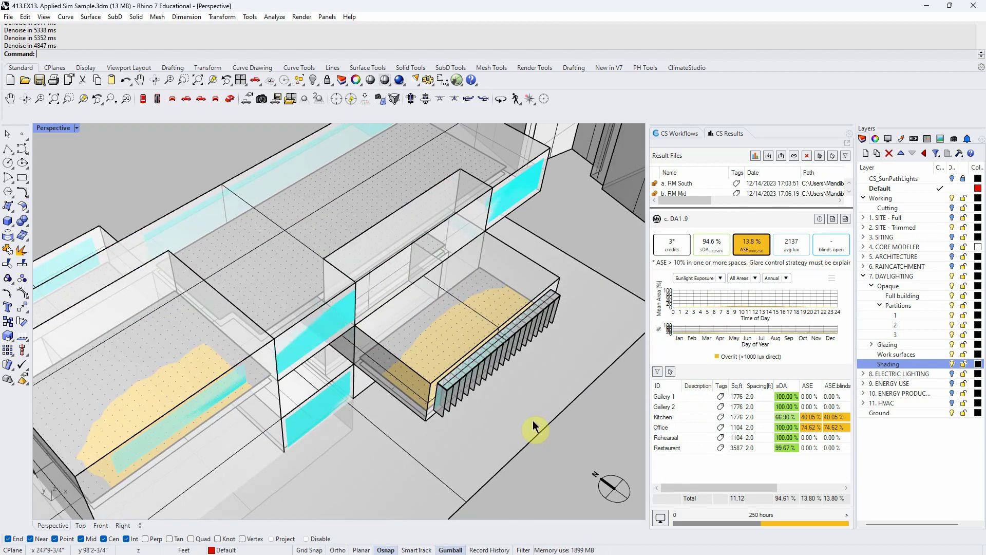
{"action": "left_click", "coordinate": [476, 364]}
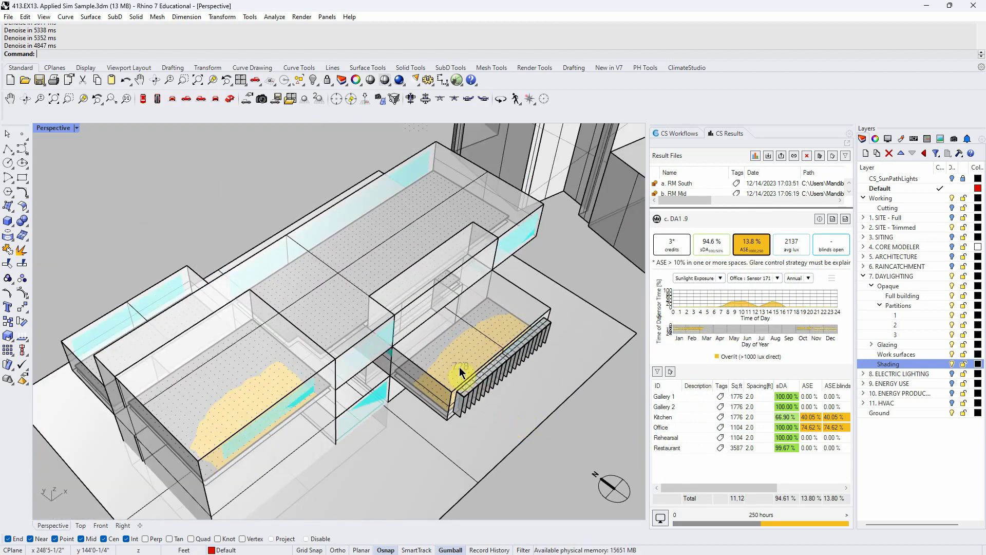
{"action": "left_click", "coordinate": [459, 368]}
- Return to average illuminance and reload g. DA S shading (89.3% sDA, 1072 lux)
{"action": "left_click", "coordinate": [788, 247]}
{"action": "left_click_drag", "start_coordinate": [750, 207], "coordinate": [714, 284]}
{"action": "left_click", "coordinate": [698, 246]}
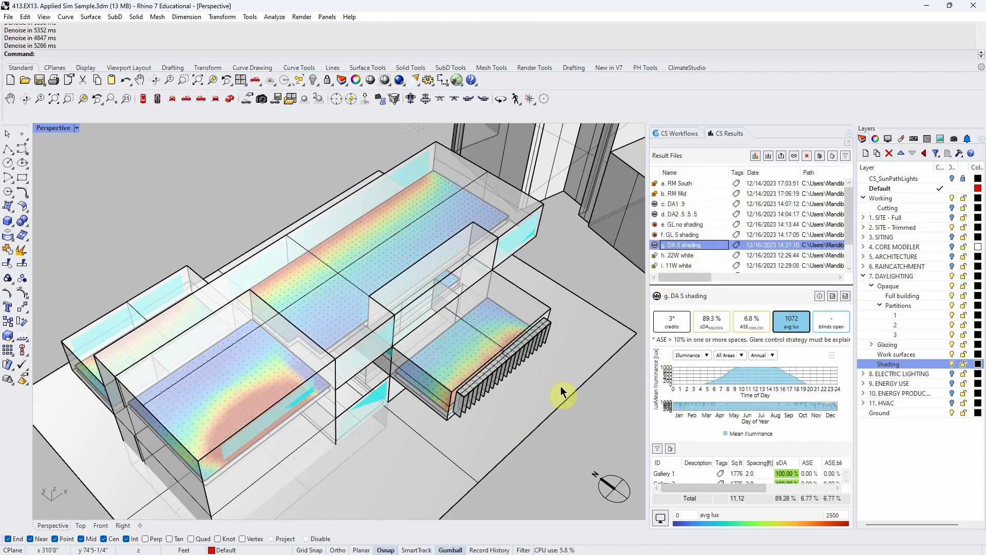
{"action": "scroll", "coordinate": [550, 380], "scroll_direction": "up", "scroll_amount": 3}
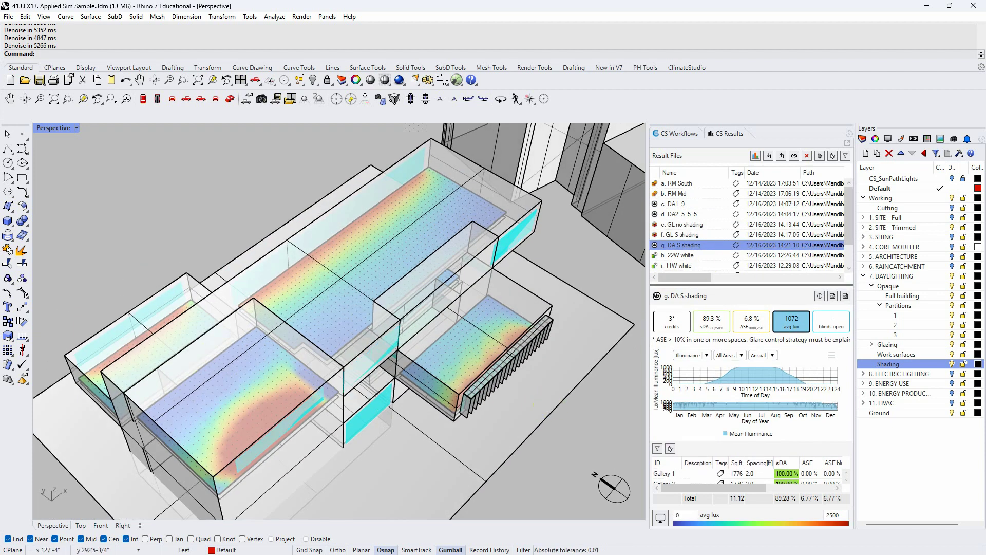